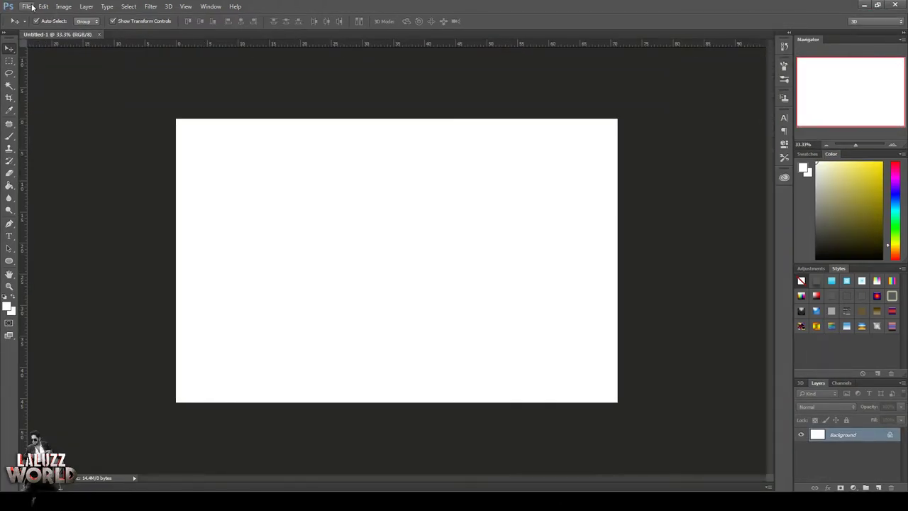
Resize the blank document to 200 pixels wide and view it at 66.7% zoom.
click(31, 7)
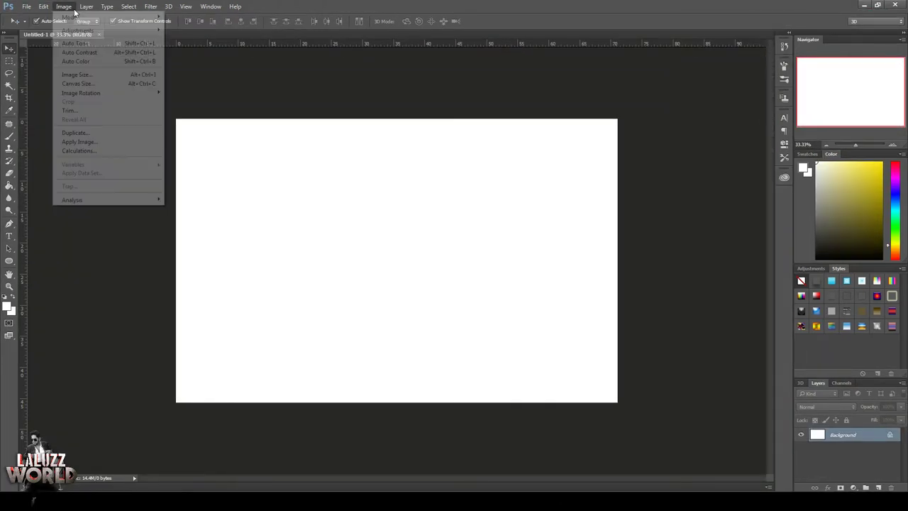
click(80, 76)
text(1)
key(BackSpace)
text(1)
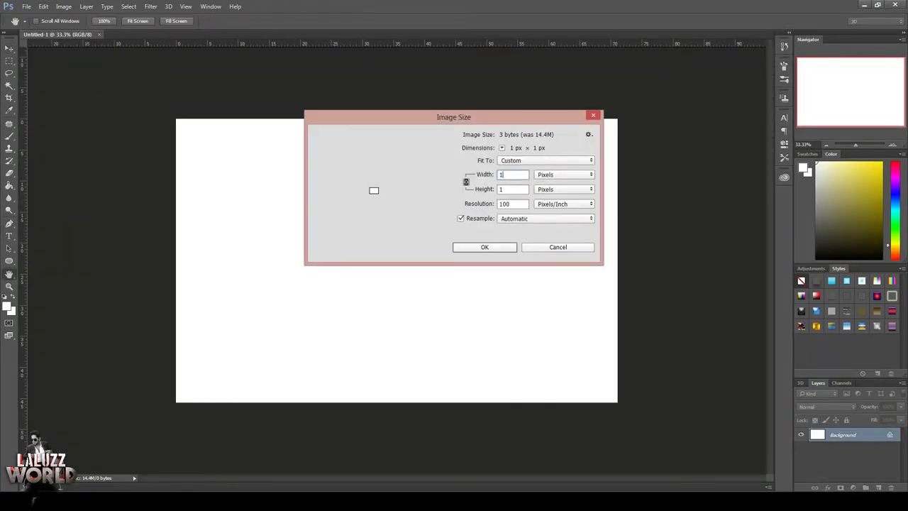
text(000)
key(BackSpace)
key(BackSpace)
key(BackSpace)
text(200)
key(Return)
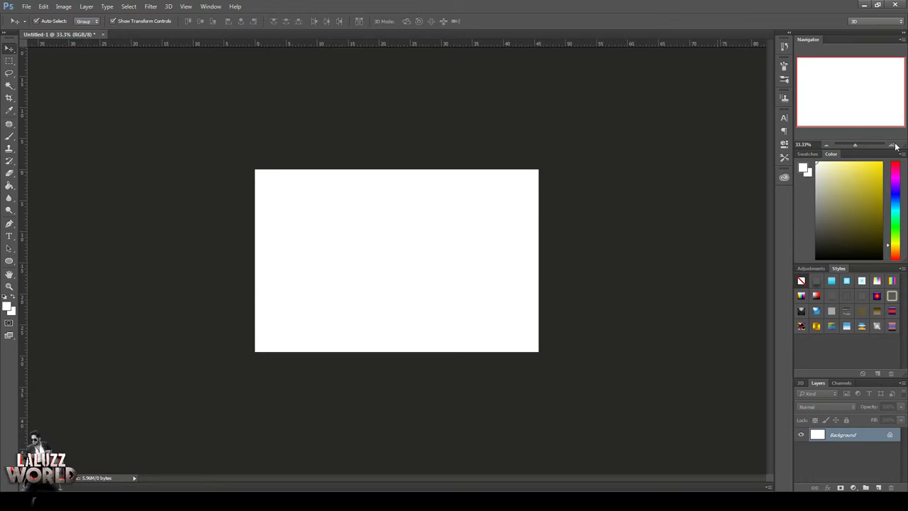
key(ctrl+plus)
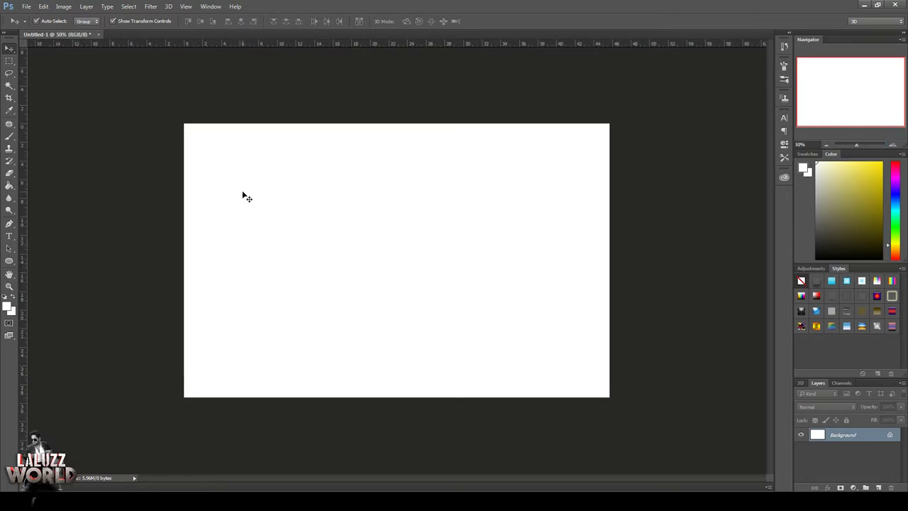
click(894, 145)
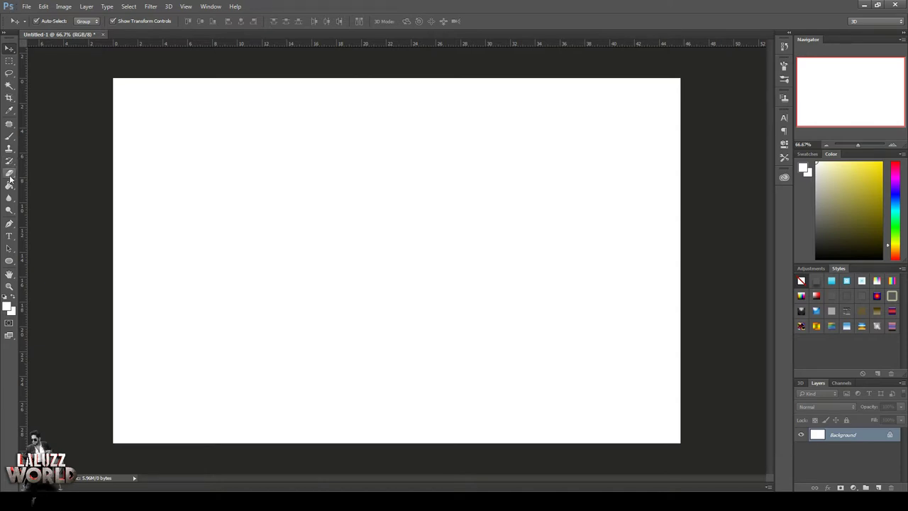
Type the word ICE on the canvas, then enlarge it and centre it.
click(9, 235)
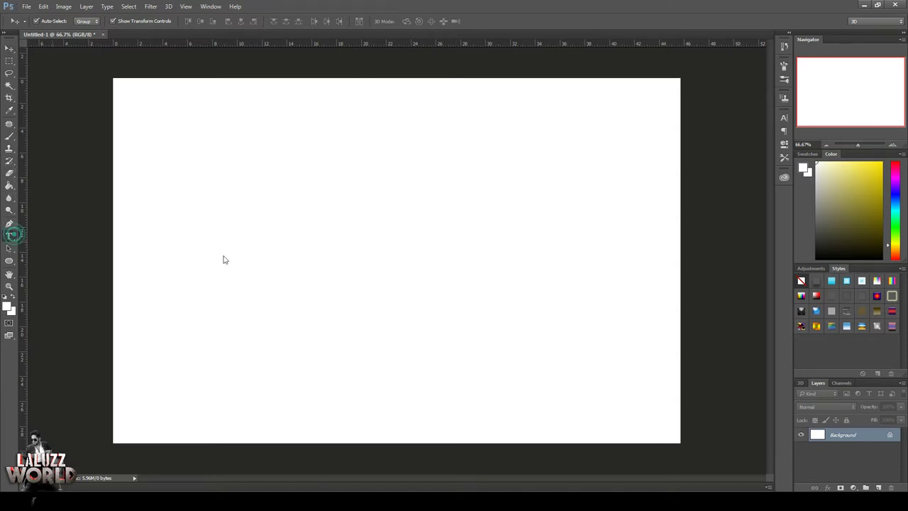
click(261, 204)
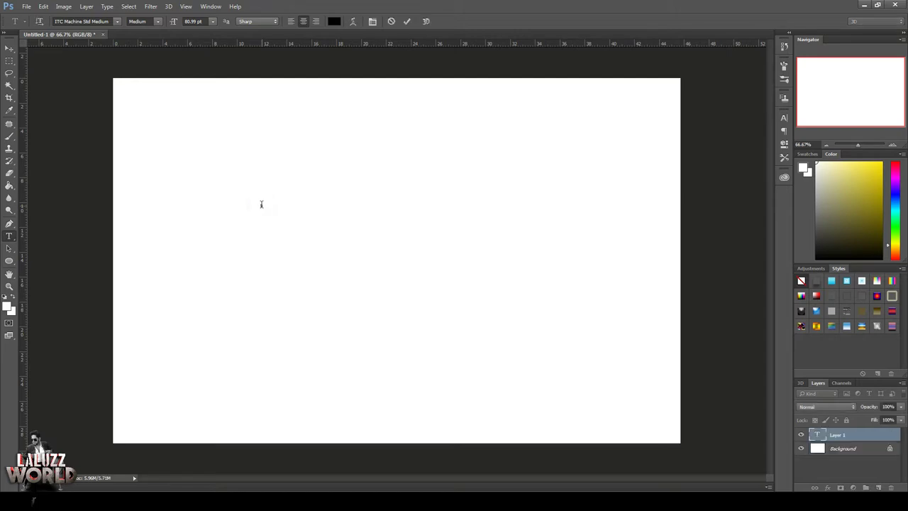
text(ICE)
click(10, 50)
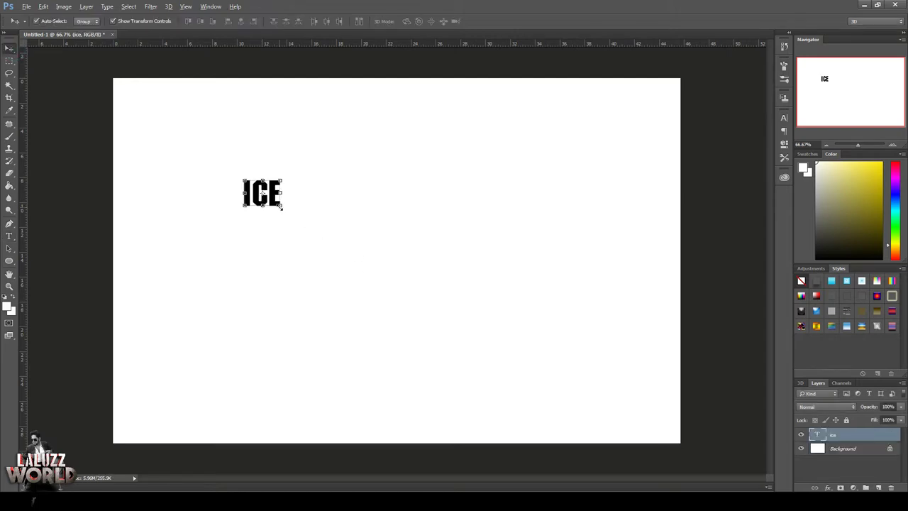
key(ctrl+t)
drag(282, 216, 328, 263)
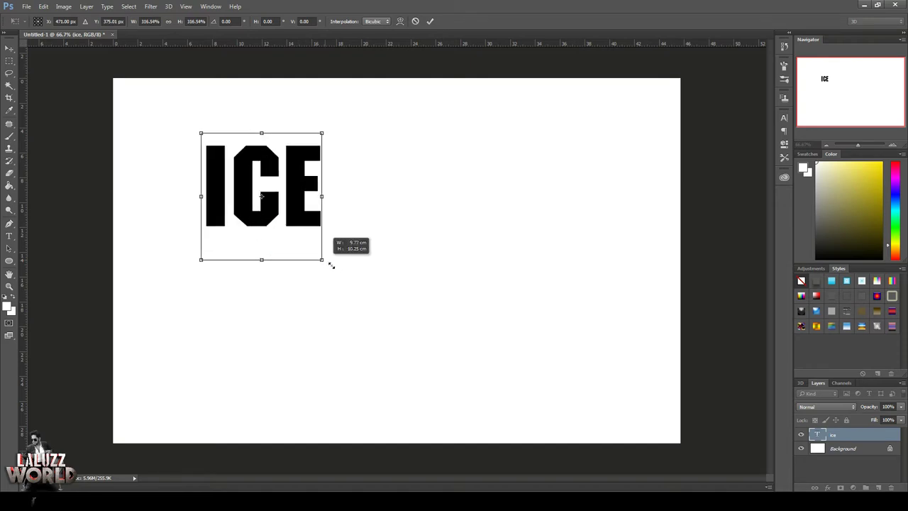
drag(300, 168, 419, 221)
key(Return)
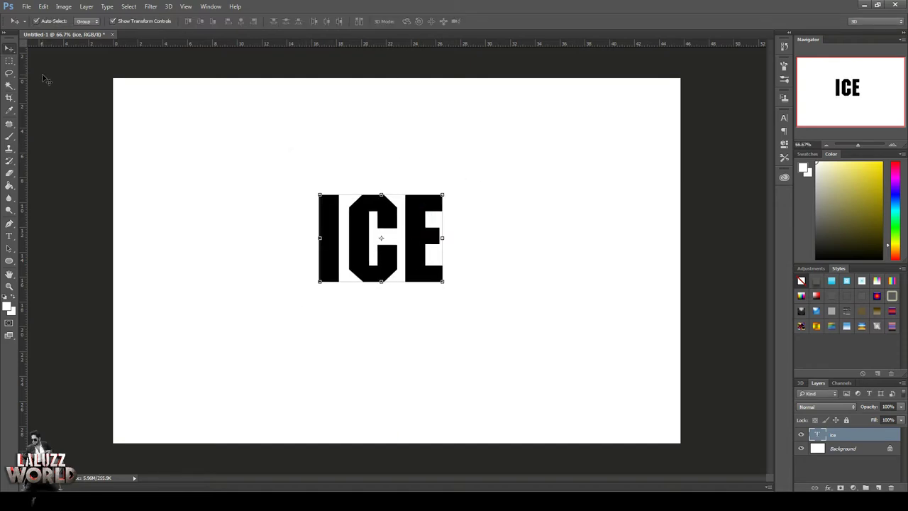
Set ICE in the MATTEROFFACT font and stretch it wider.
click(784, 118)
click(729, 124)
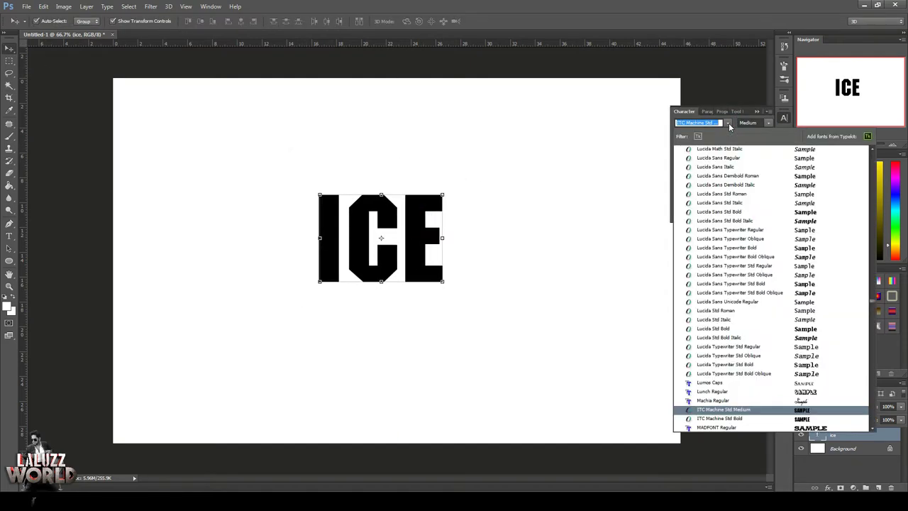
scroll(807, 315, down, 2)
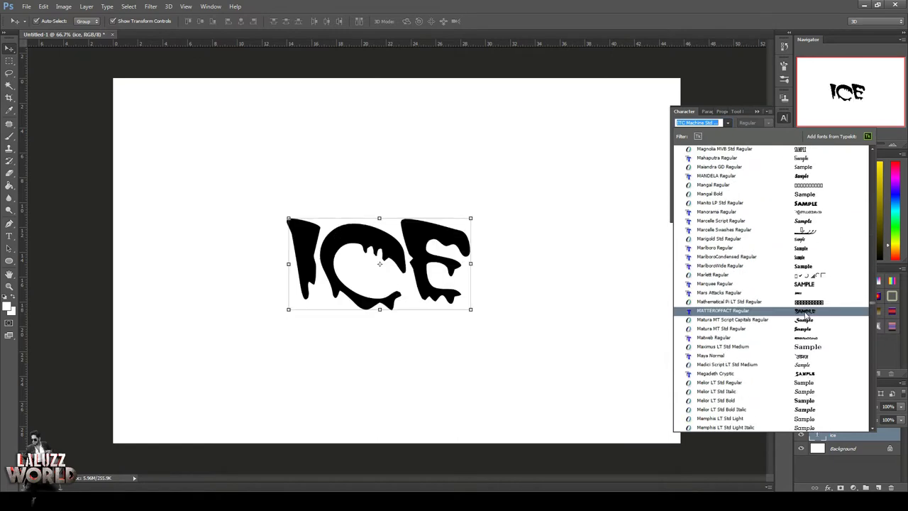
click(807, 311)
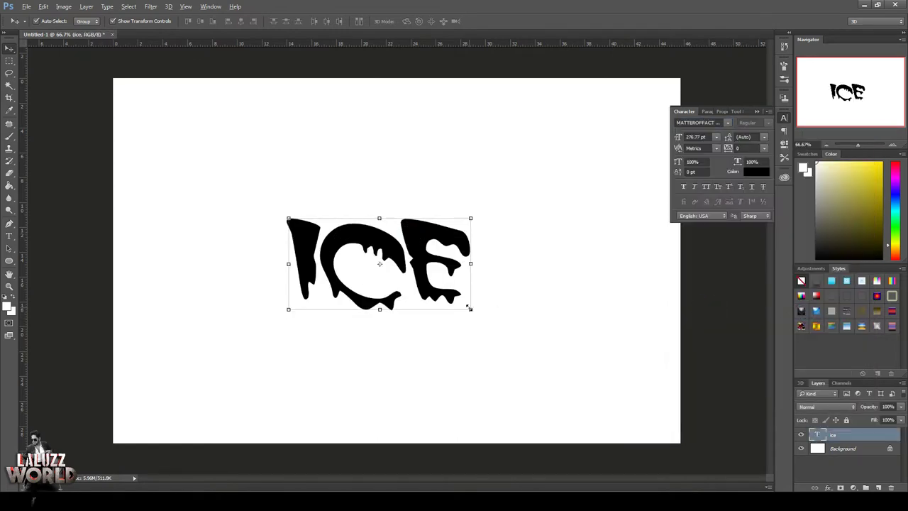
key(ctrl+t)
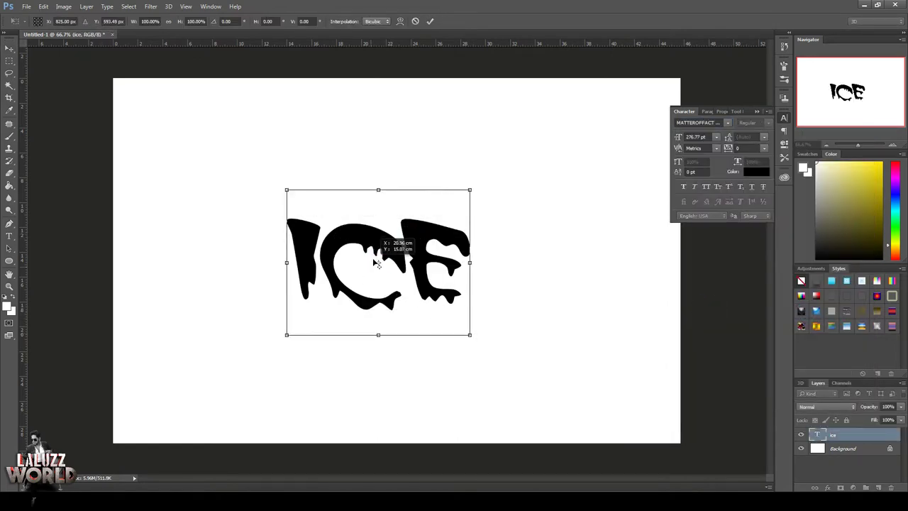
drag(470, 334, 485, 316)
key(Return)
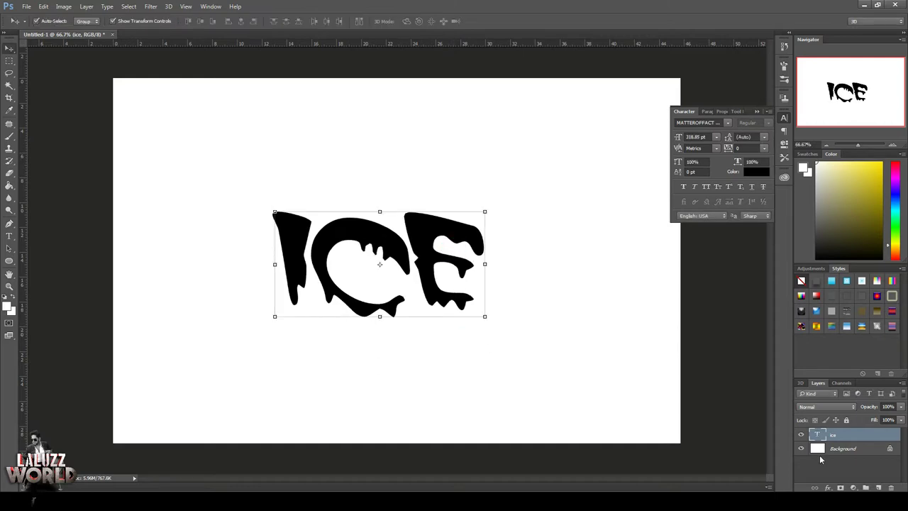
Make a New 3D Extrusion from the ICE layer and rotate the mesh level.
right_click(851, 436)
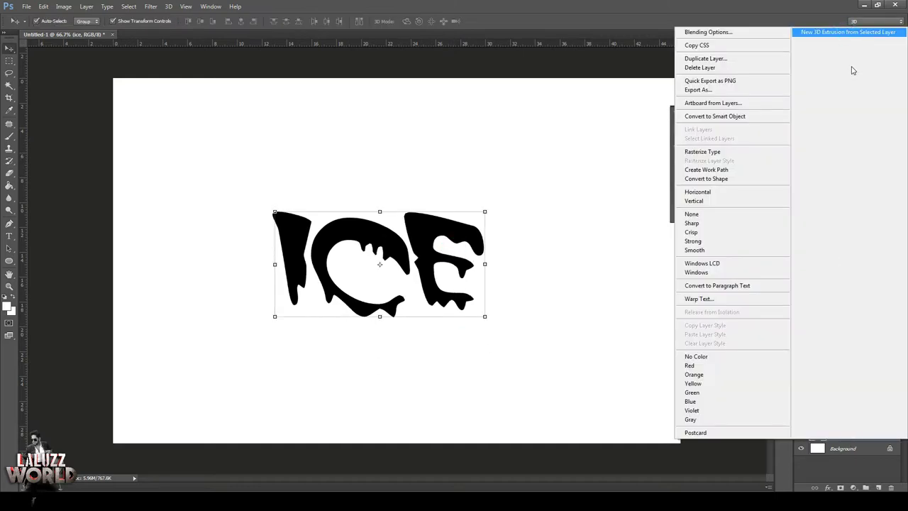
click(824, 33)
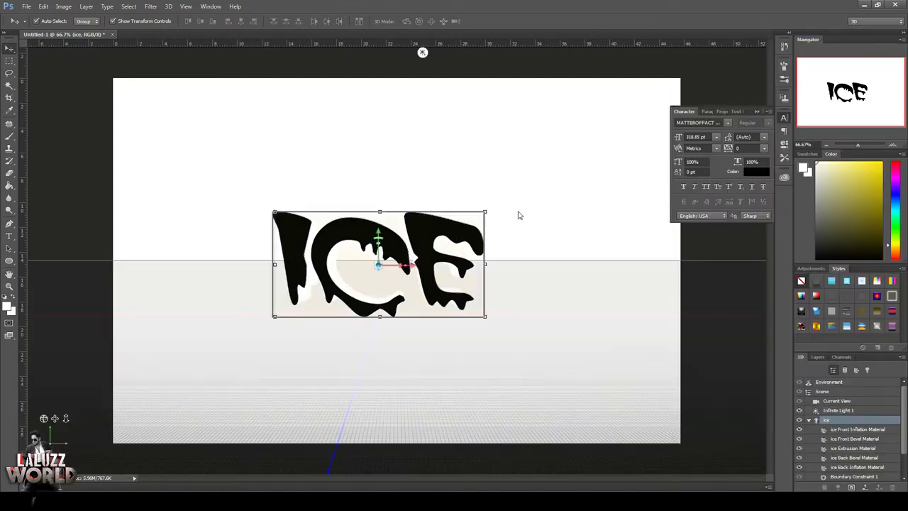
drag(454, 234, 496, 272)
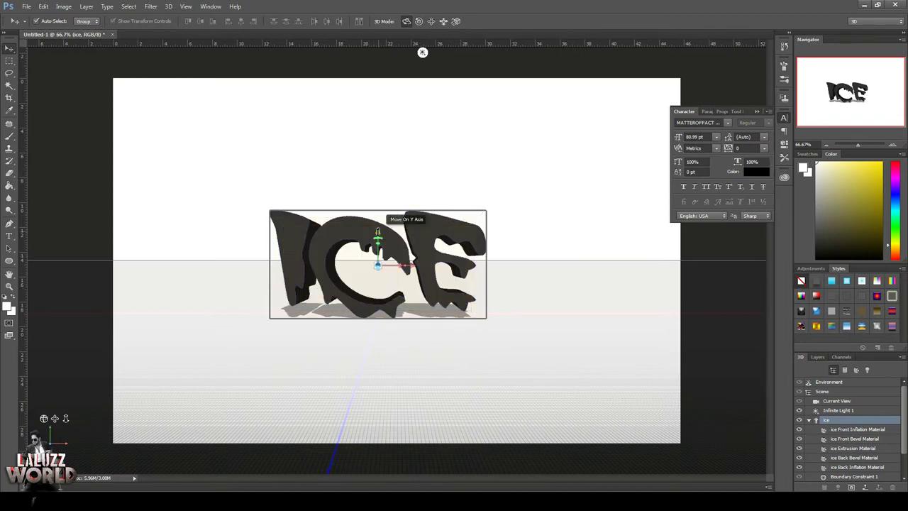
drag(379, 235, 379, 250)
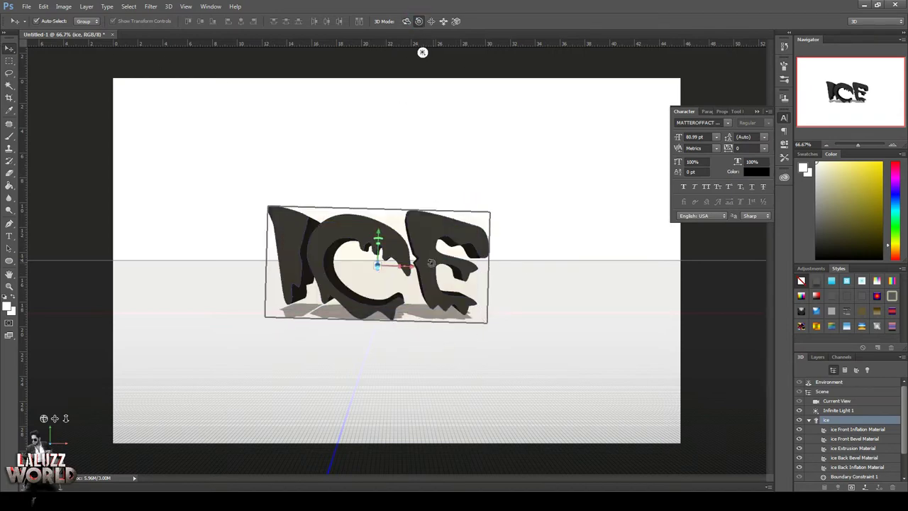
drag(431, 263, 431, 238)
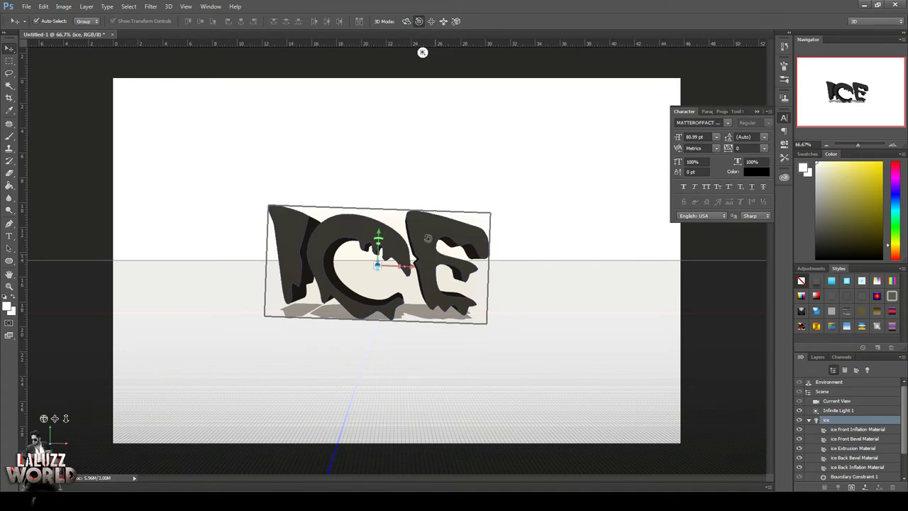
Orbit the Current View camera so the extruded ICE is seen at a slight angle.
click(435, 45)
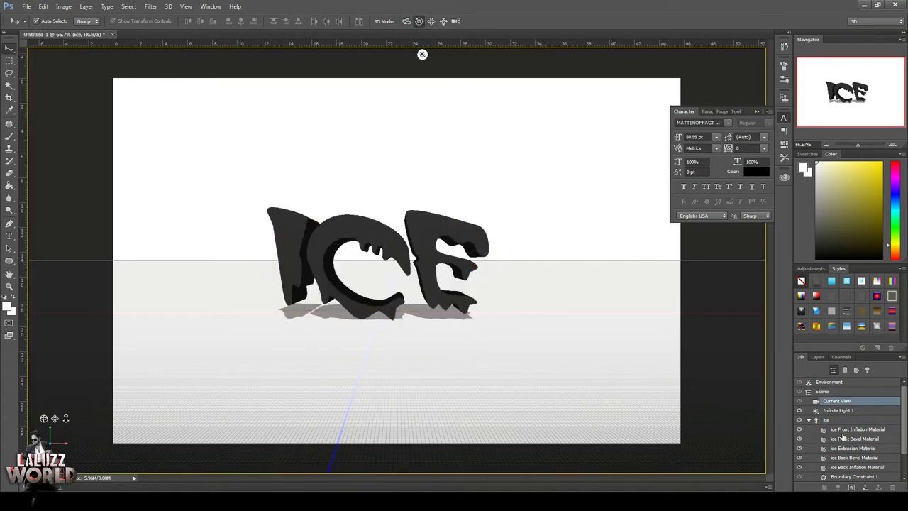
click(829, 382)
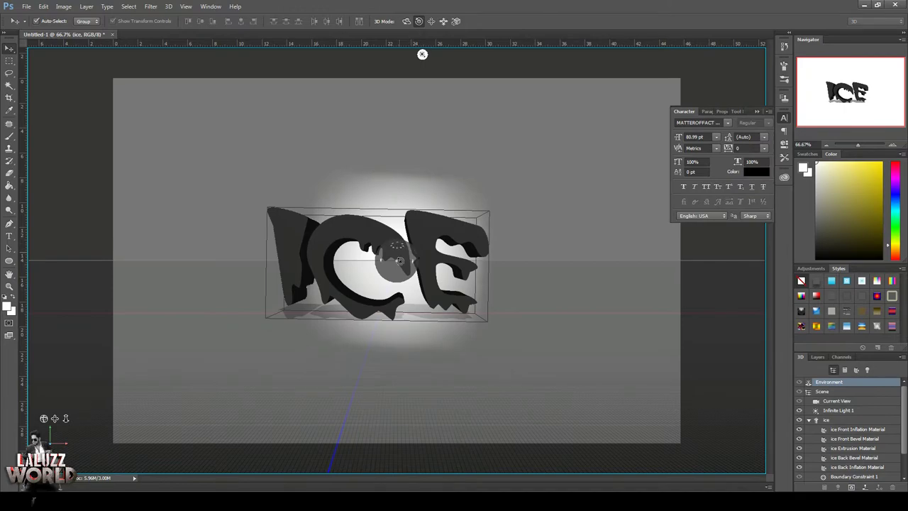
click(836, 401)
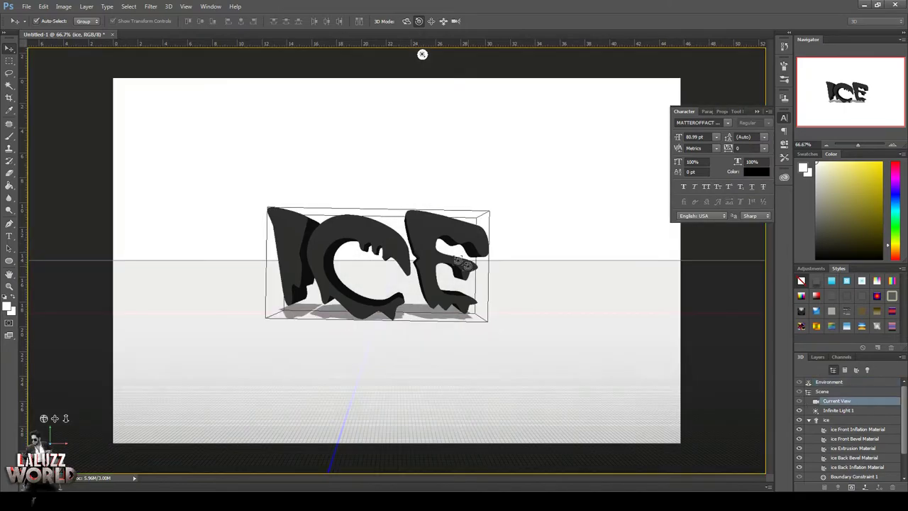
mouse_move(425, 255)
mouse_down()
mouse_move(367, 275)
mouse_move(487, 333)
mouse_move(408, 350)
mouse_up()
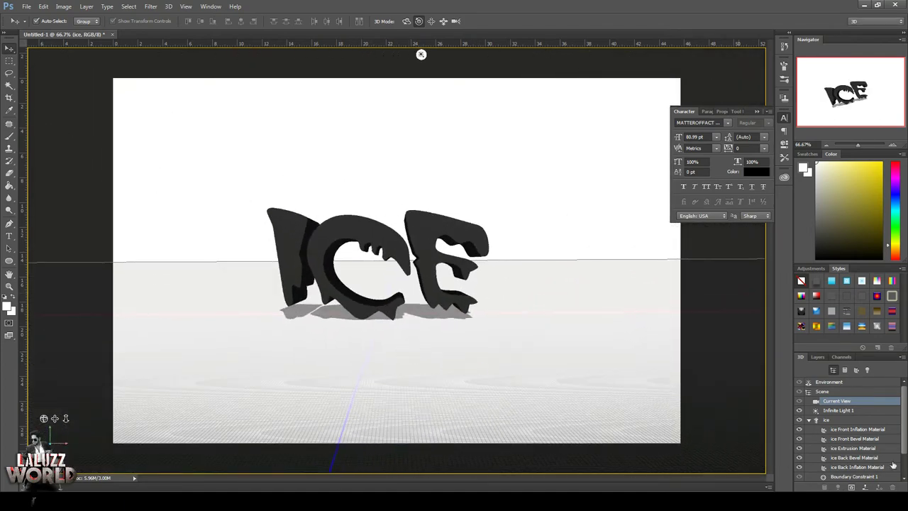
click(809, 421)
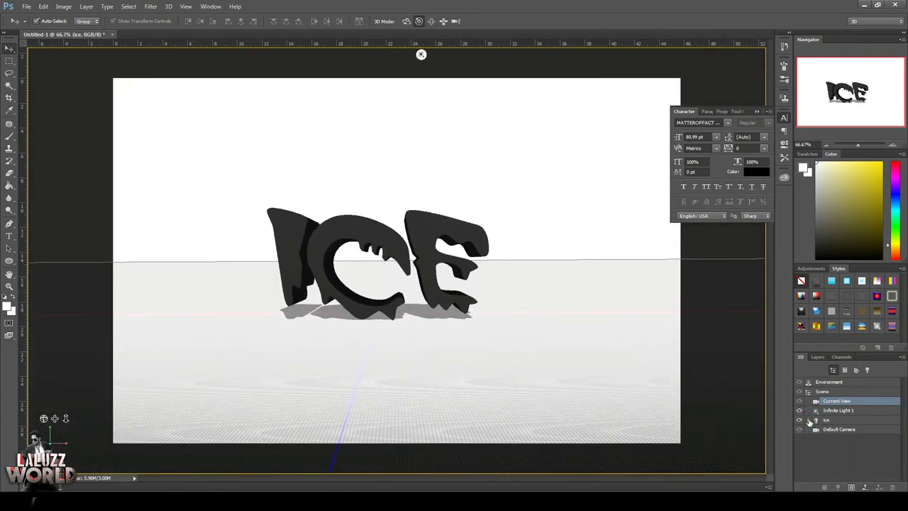
click(827, 383)
click(839, 392)
click(842, 419)
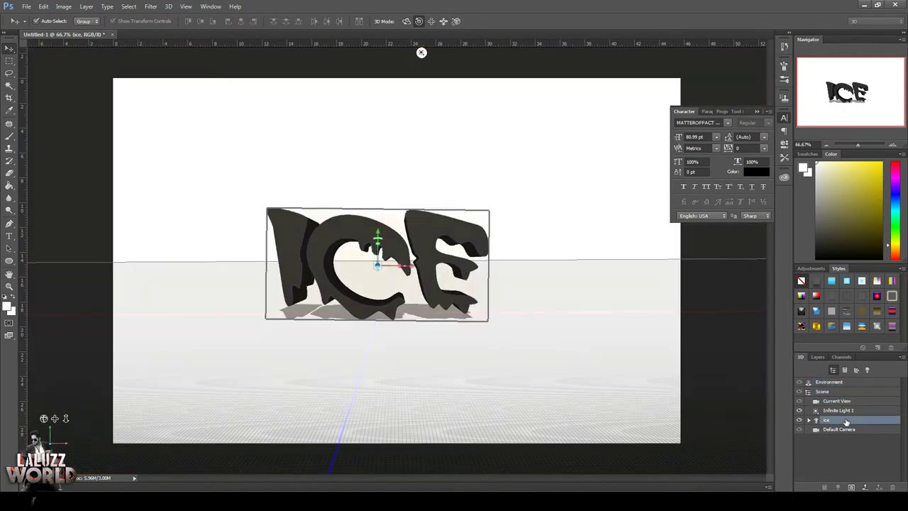
click(837, 401)
mouse_move(382, 255)
mouse_down()
mouse_move(537, 247)
mouse_move(533, 239)
mouse_up()
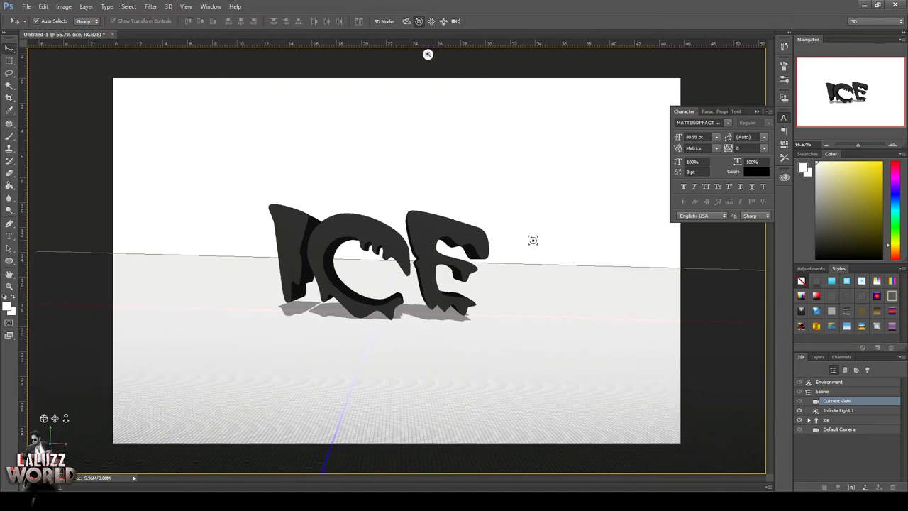
click(819, 357)
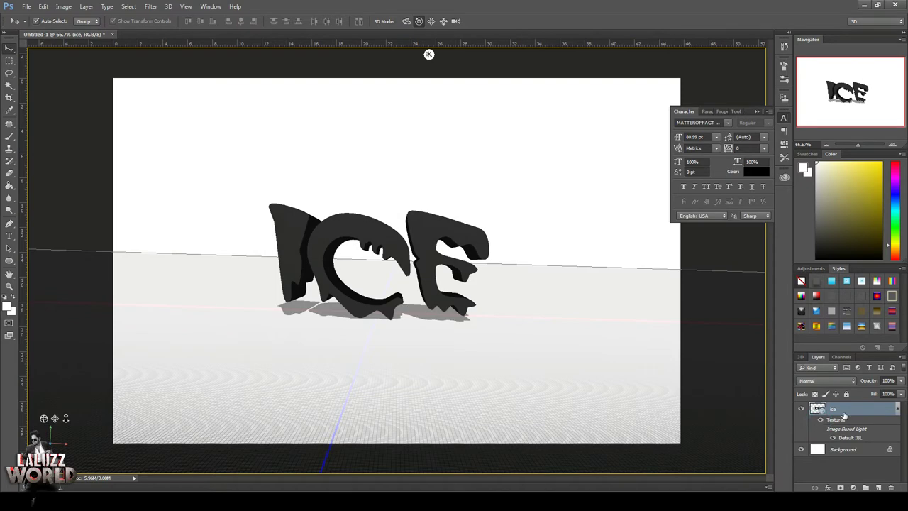
Open the winter snow texture JPG file.
click(877, 488)
drag(847, 412, 880, 488)
click(26, 6)
click(35, 25)
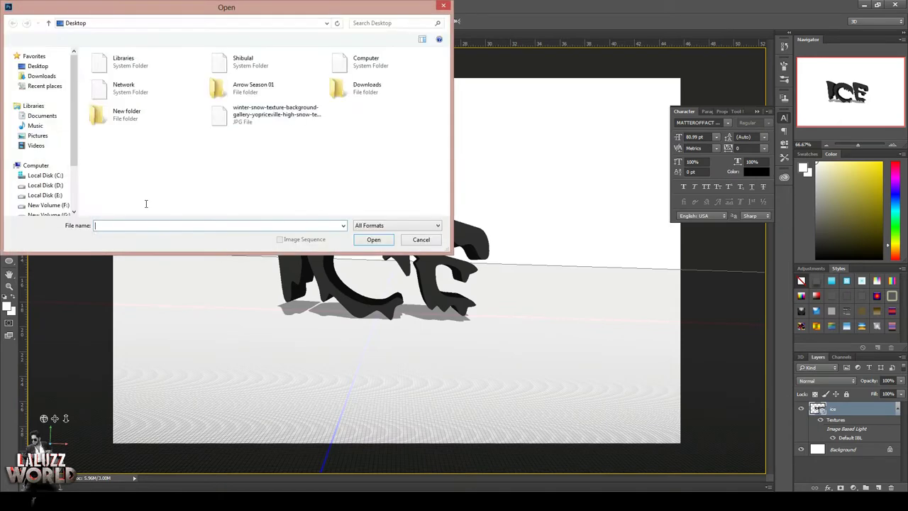
click(266, 114)
click(377, 240)
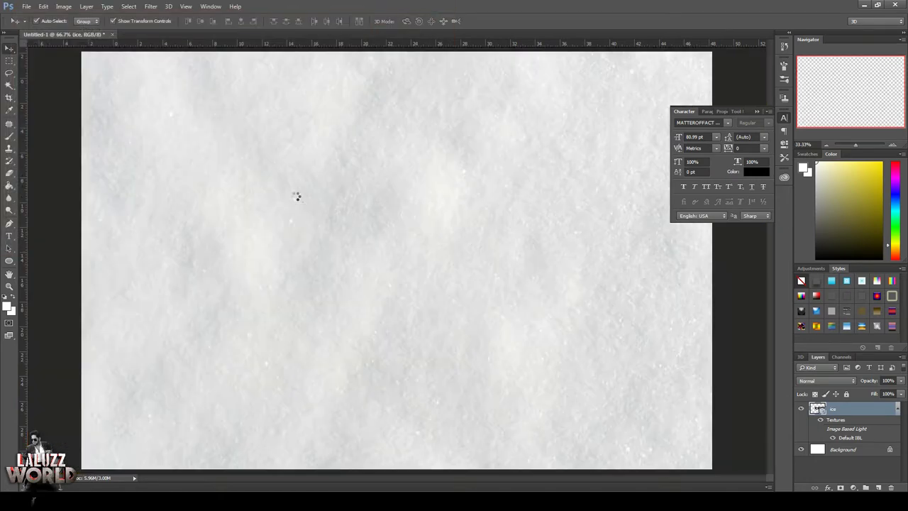
Place the snow photo into Untitled-1 as Layer 1, scaled to cover the canvas.
drag(191, 34, 411, 96)
drag(302, 270, 195, 345)
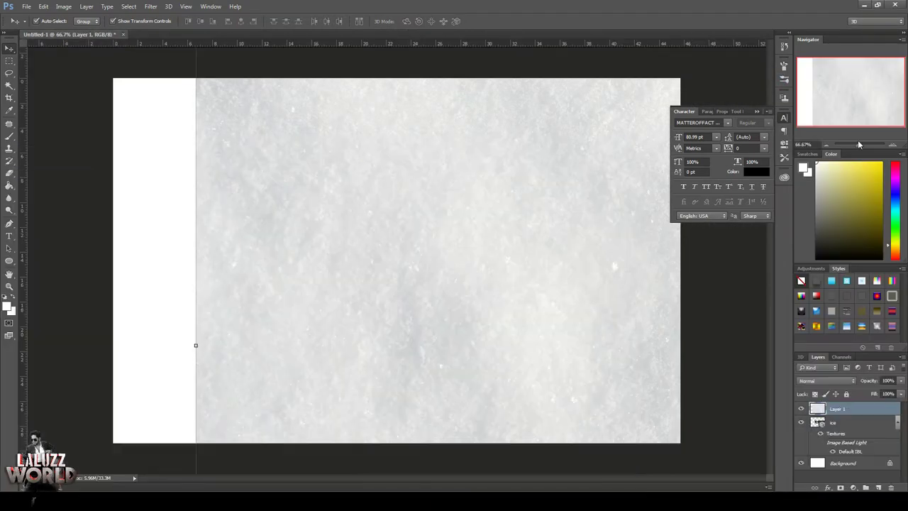
click(826, 144)
click(826, 145)
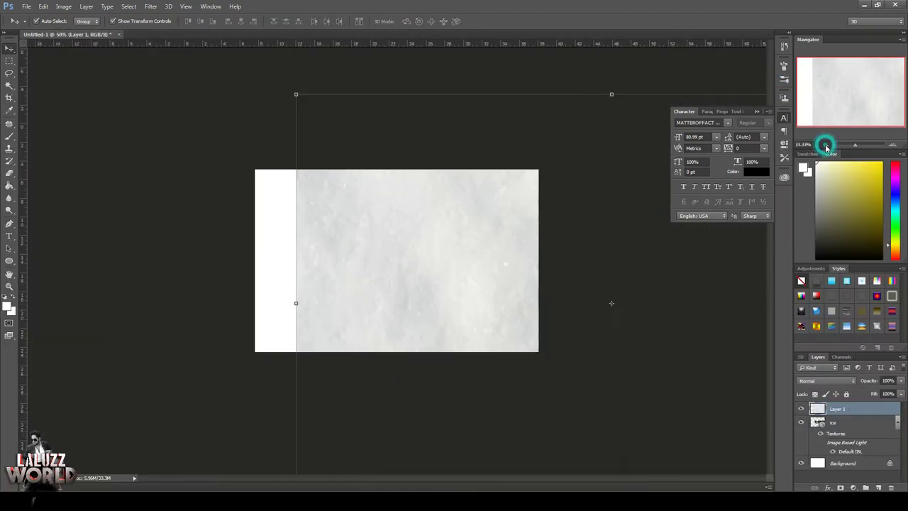
click(826, 145)
click(826, 145)
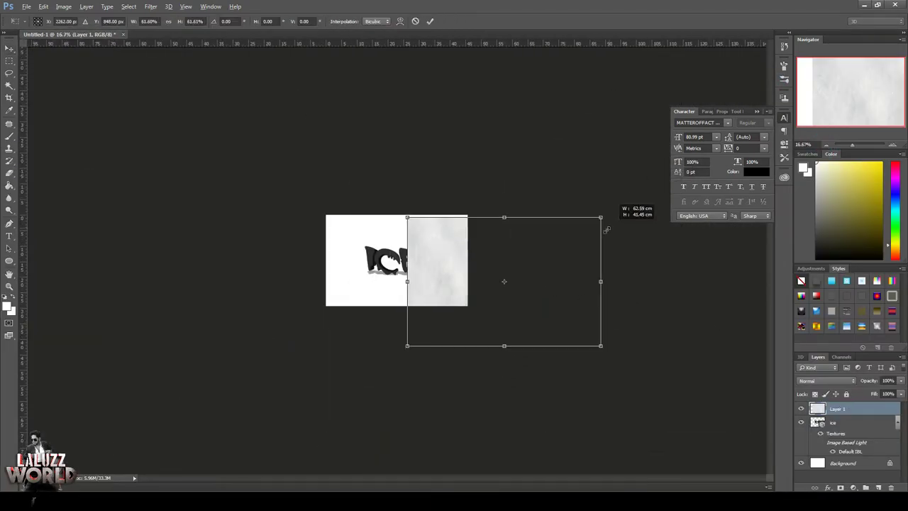
drag(662, 176, 568, 237)
drag(531, 270, 431, 250)
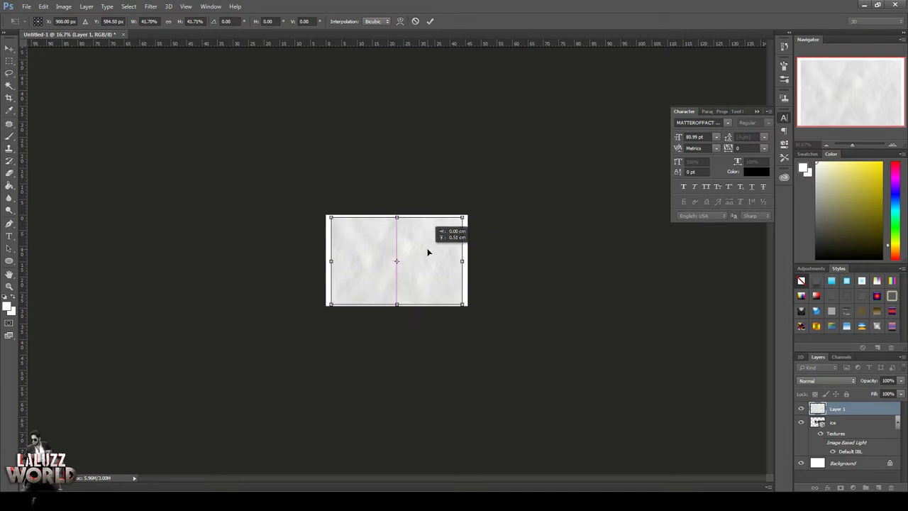
key(Return)
click(892, 145)
click(892, 145)
click(893, 145)
Clip the snow texture to the ICE layer and rasterize the 3D ice layer.
right_click(870, 409)
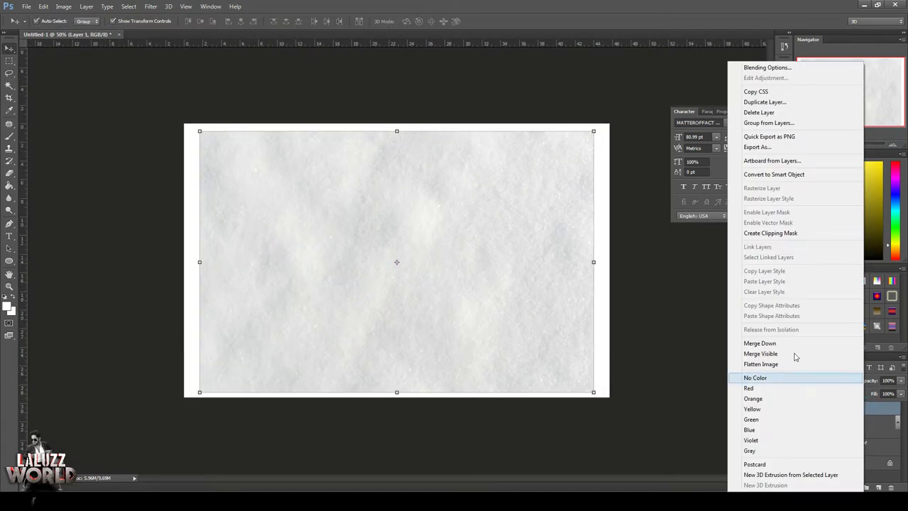
click(775, 246)
click(639, 307)
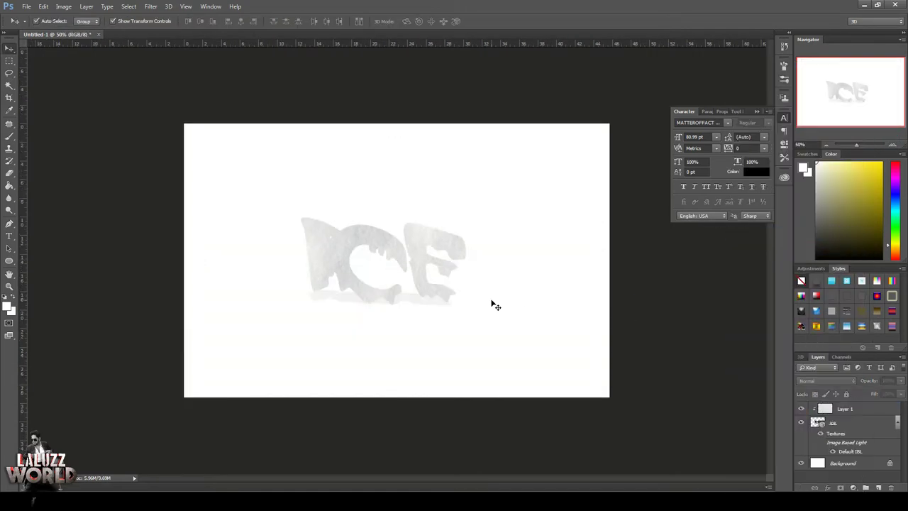
click(856, 423)
right_click(856, 423)
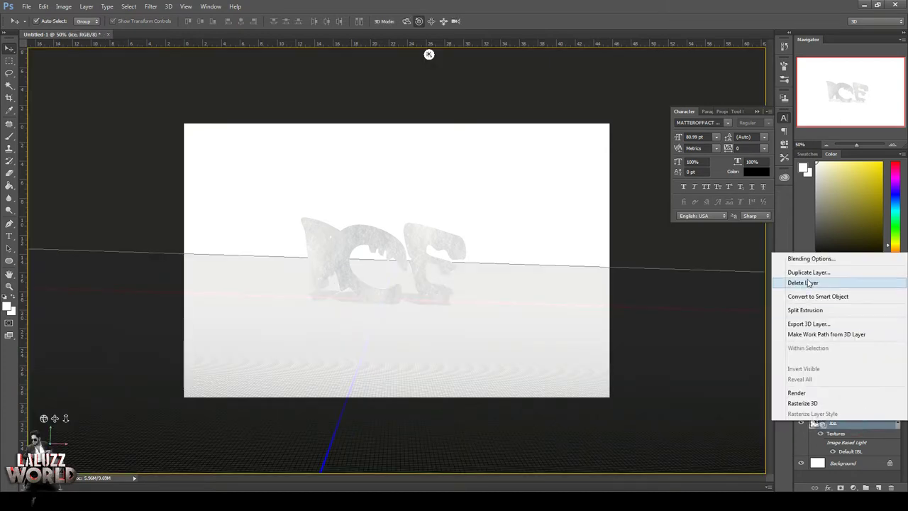
click(826, 405)
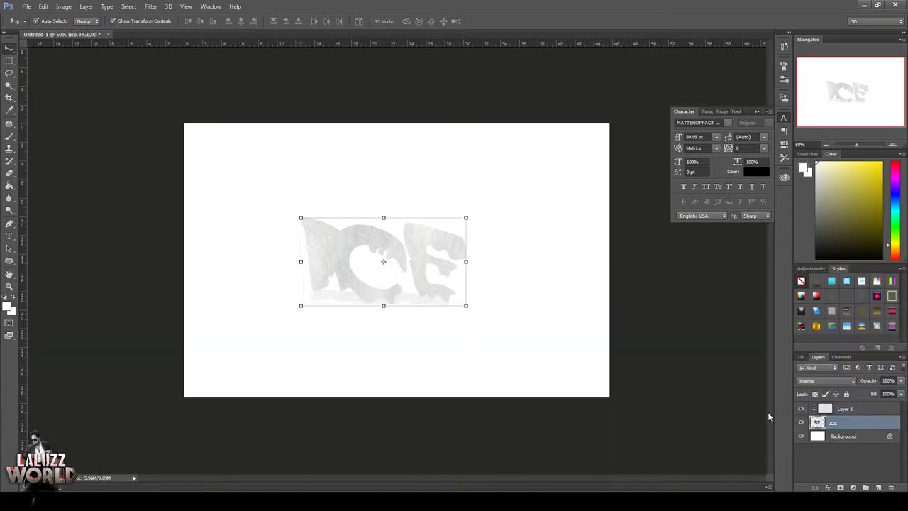
Duplicate the ice layer twice and hide the snow texture layer.
key(ctrl+j)
alt+click(804, 415)
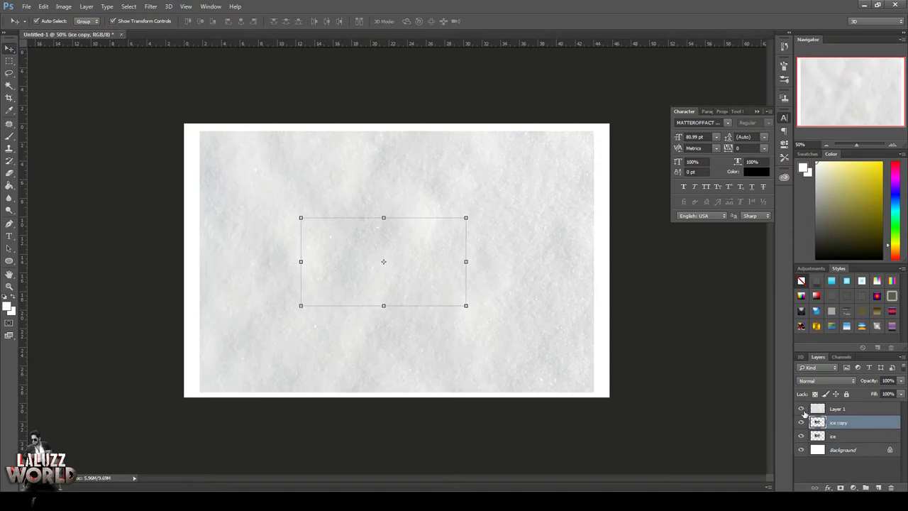
click(802, 410)
click(867, 437)
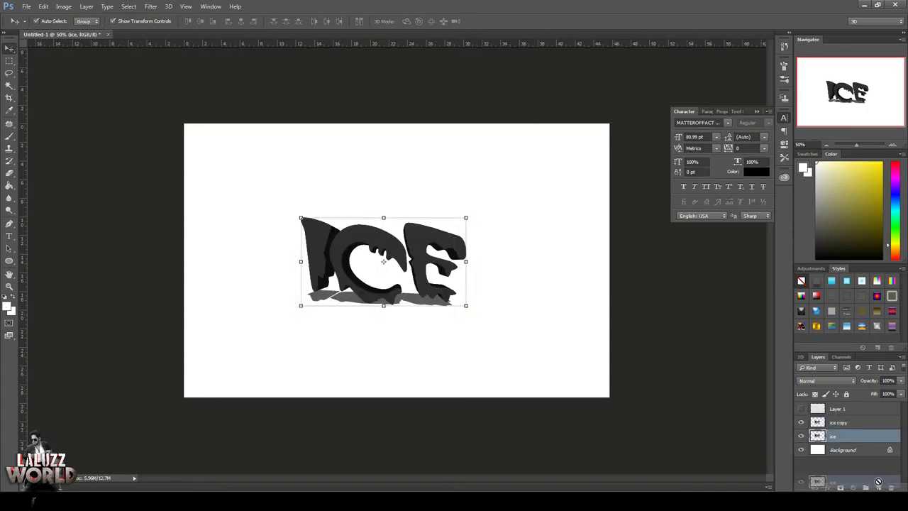
key(ctrl+j)
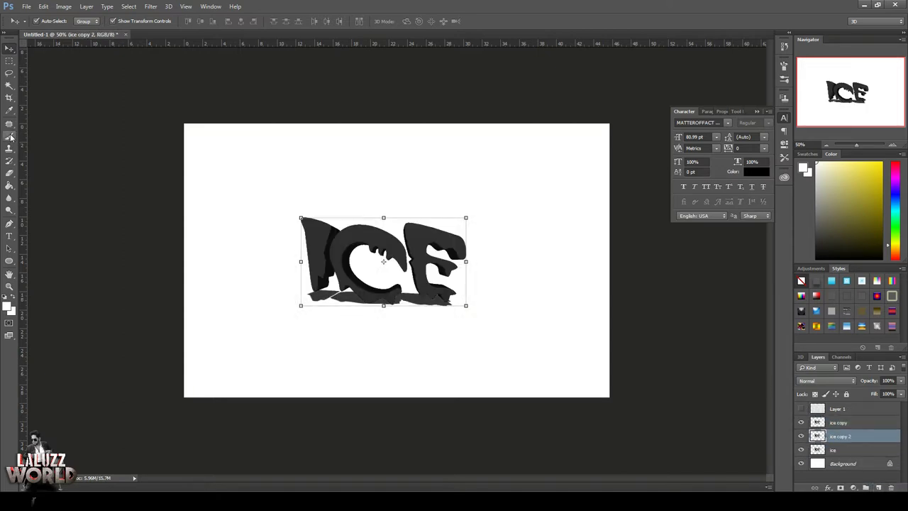
Magic Wand-select the ICE letter faces and mask ice copy 2 to them.
click(10, 136)
click(8, 86)
key(ctrl+plus)
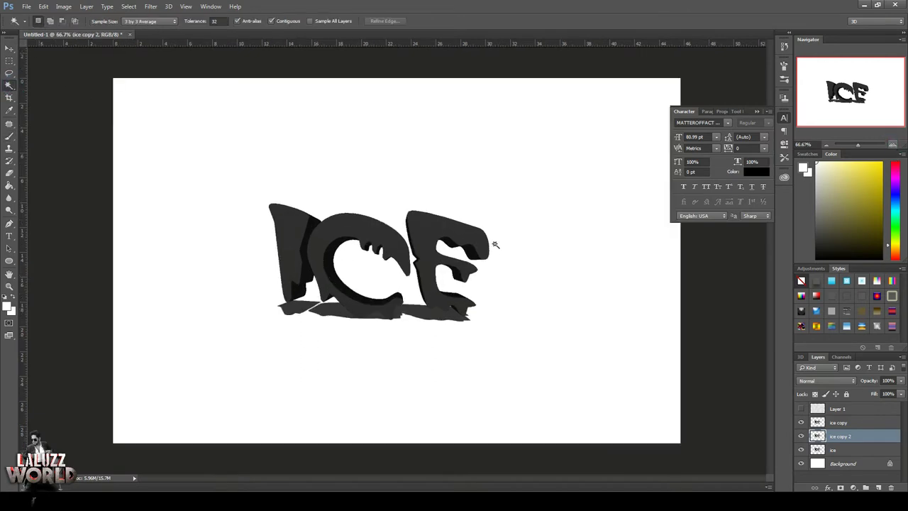
click(283, 244)
click(287, 239)
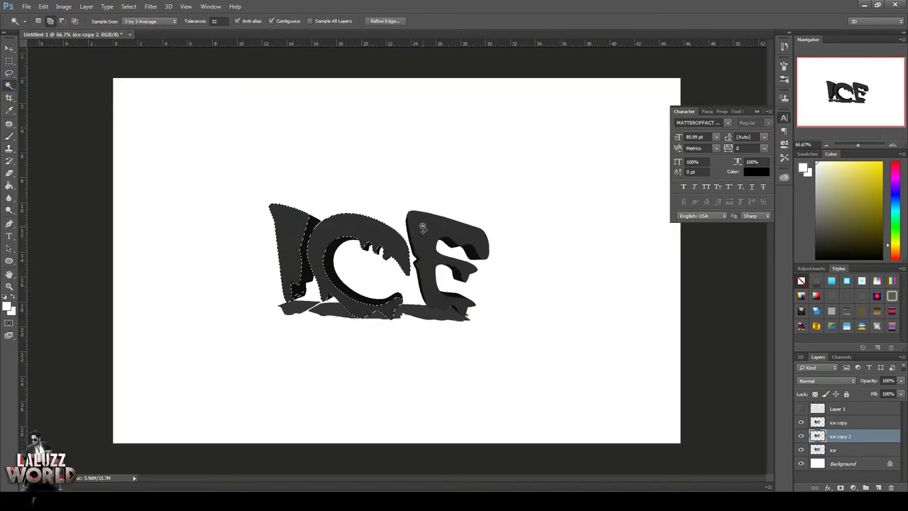
key(ctrl+j)
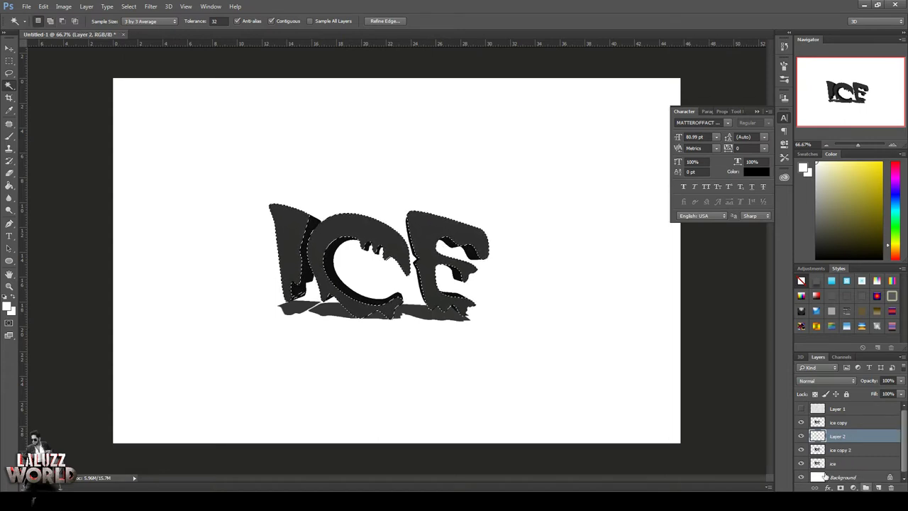
key(ctrl+z)
click(841, 487)
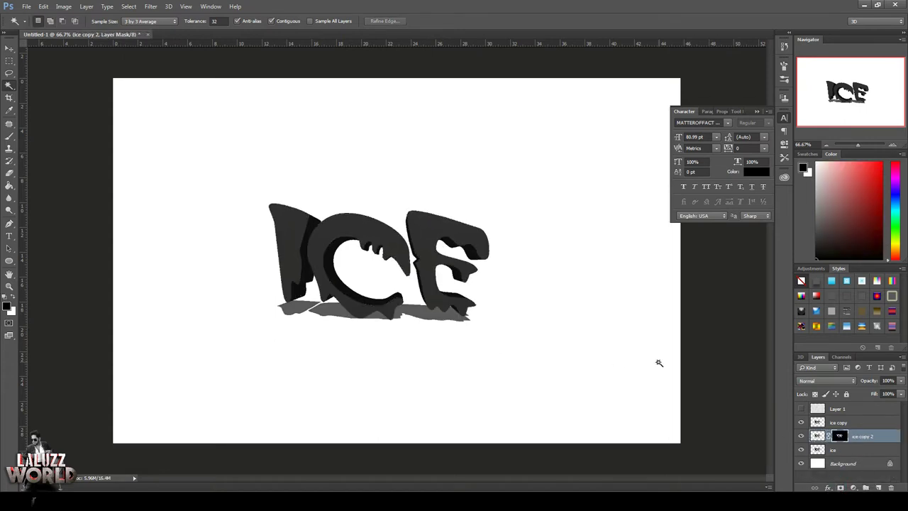
On the ice layer, delete the white gap under the I using 5 by 5 Average sampling, then restore Point Sample.
click(843, 451)
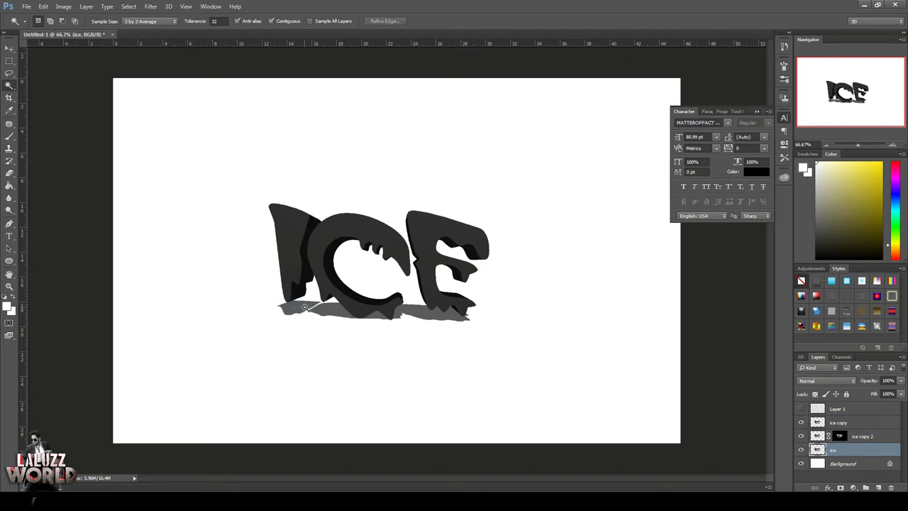
click(149, 21)
click(142, 44)
click(293, 306)
key(Delete)
key(ctrl+d)
click(166, 21)
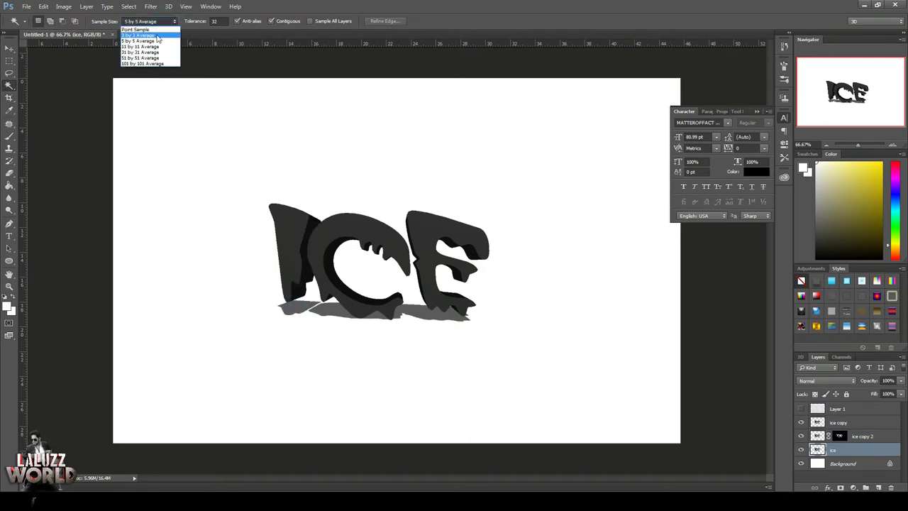
click(142, 28)
click(149, 21)
click(142, 29)
click(298, 307)
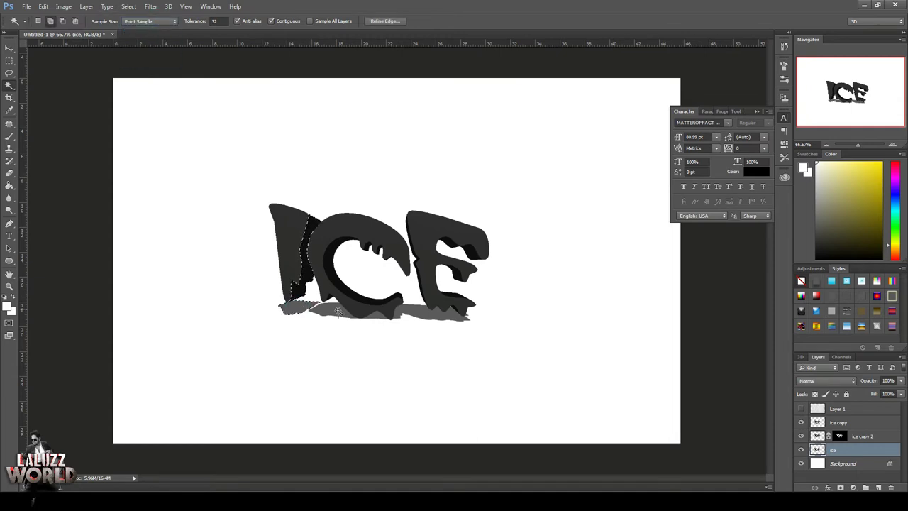
key(ctrl+d)
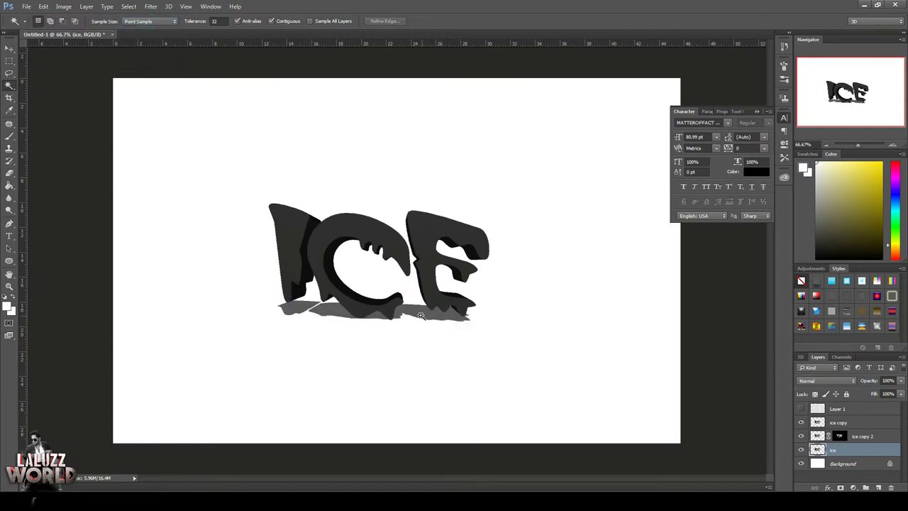
Select the midtones with Color Range after trying Quick Selection and Focus Area.
drag(9, 87, 43, 85)
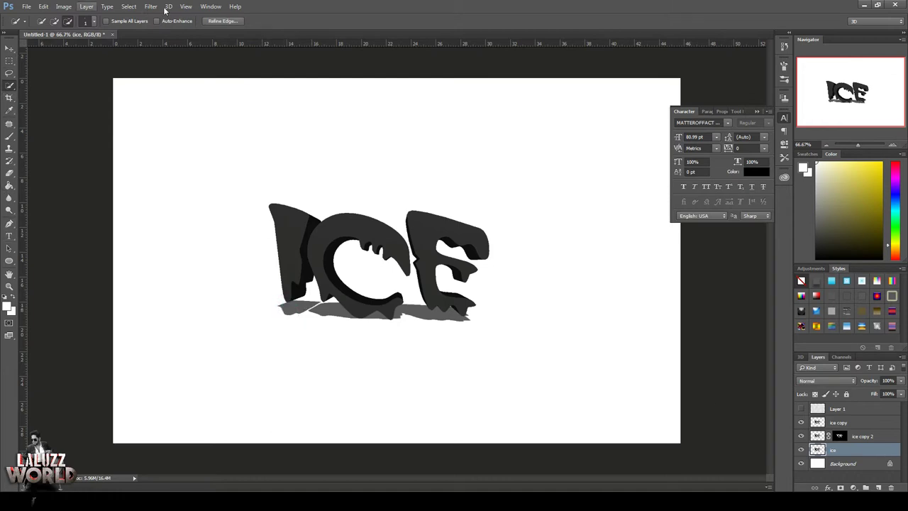
mouse_move(136, 129)
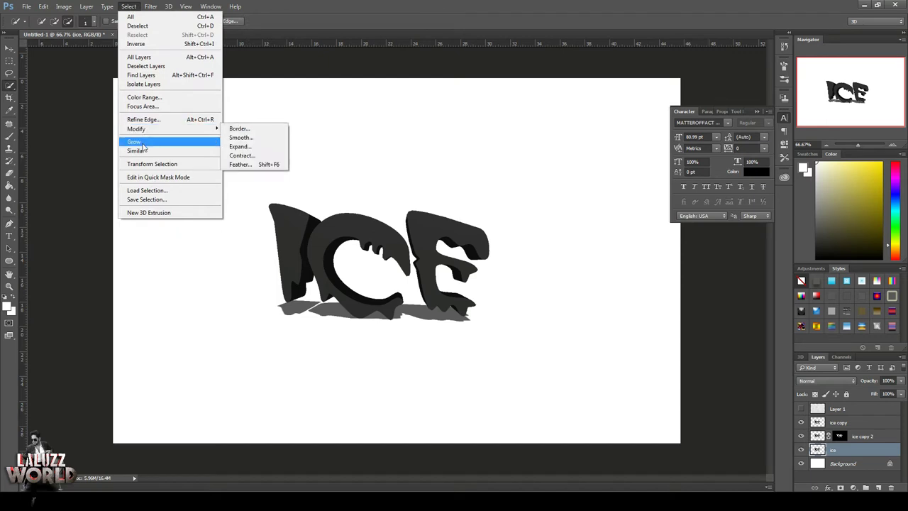
click(144, 97)
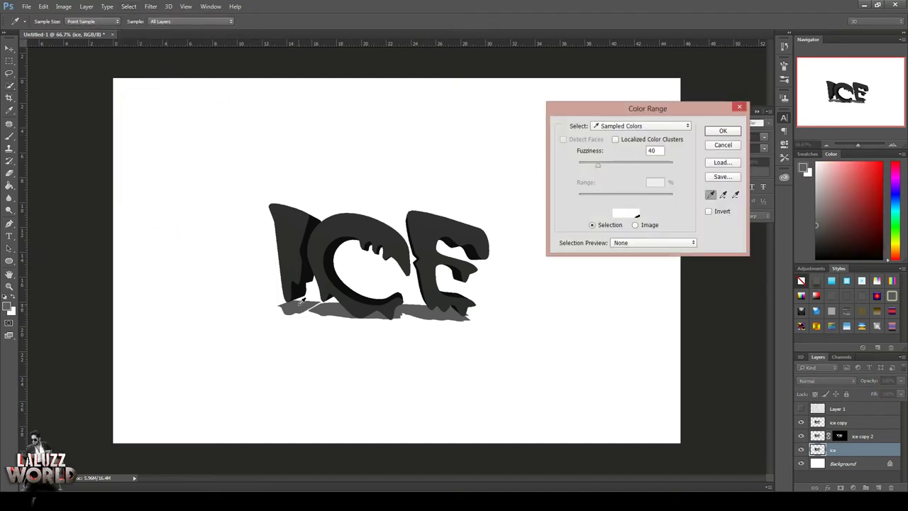
click(723, 131)
click(451, 187)
click(128, 7)
click(142, 119)
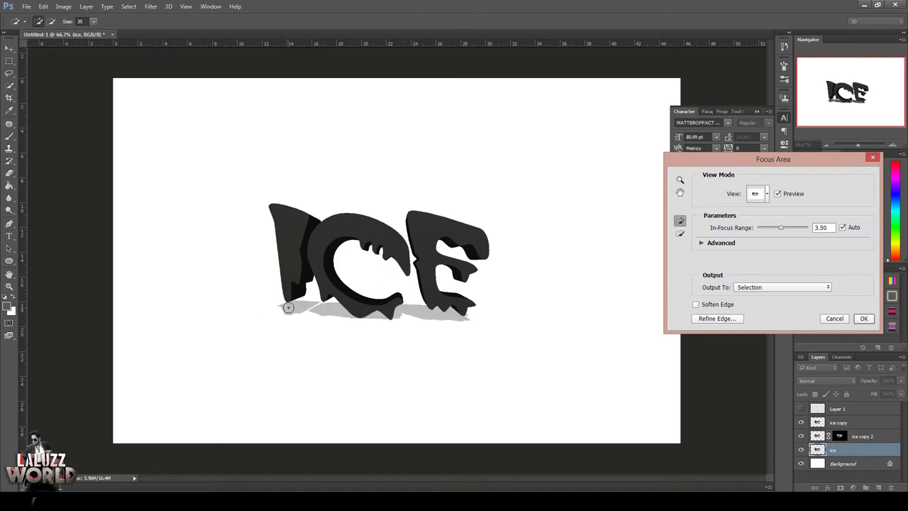
click(835, 319)
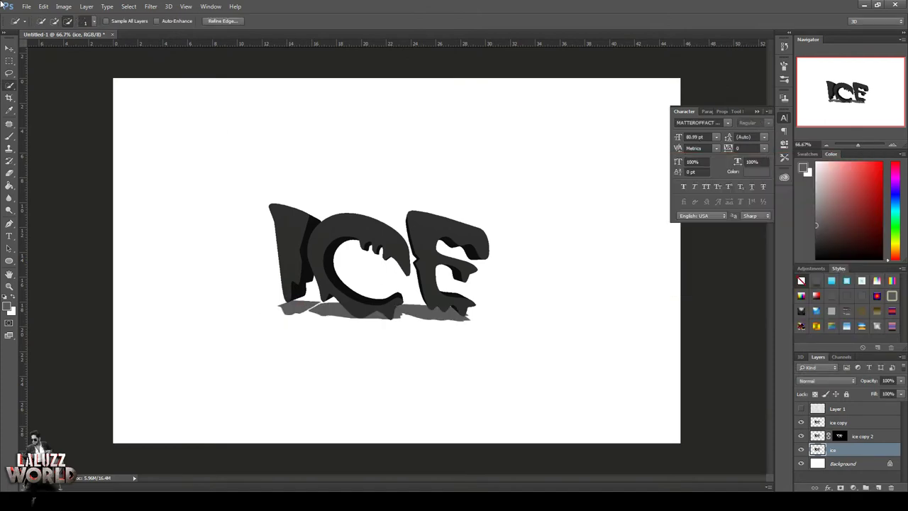
click(150, 7)
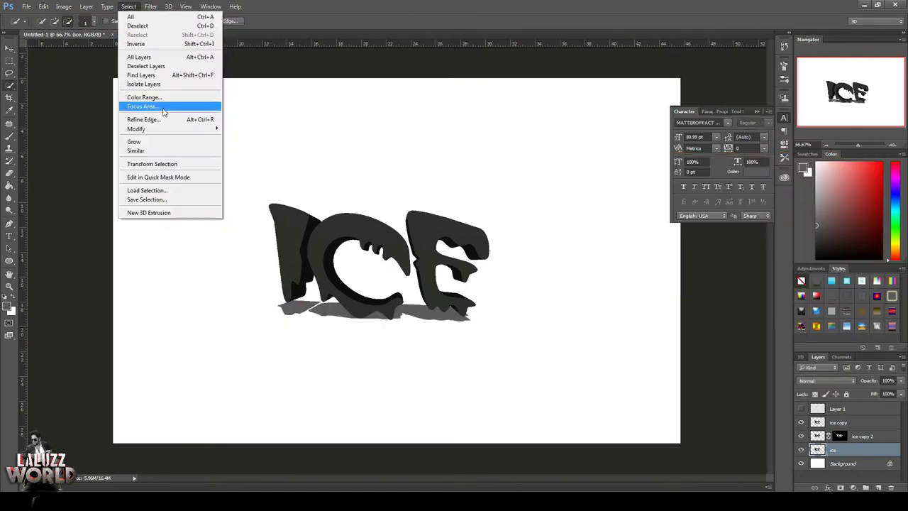
click(166, 101)
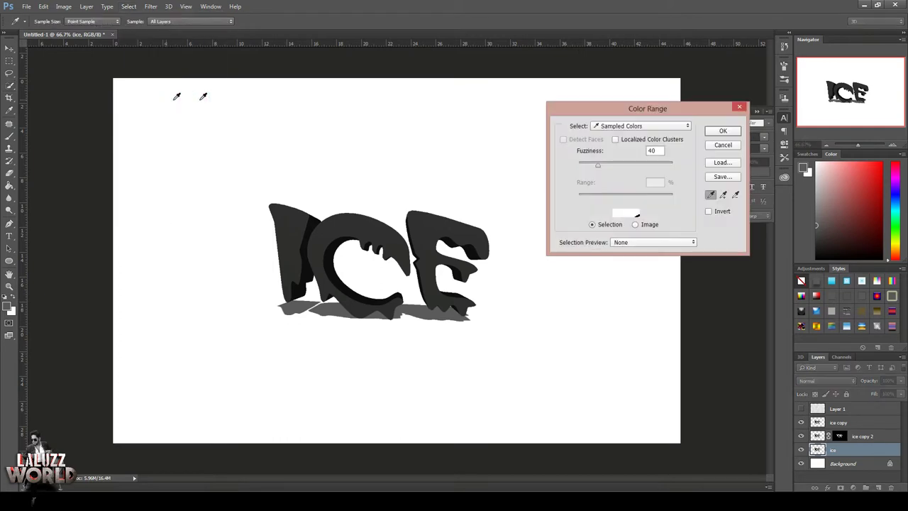
click(642, 125)
click(628, 225)
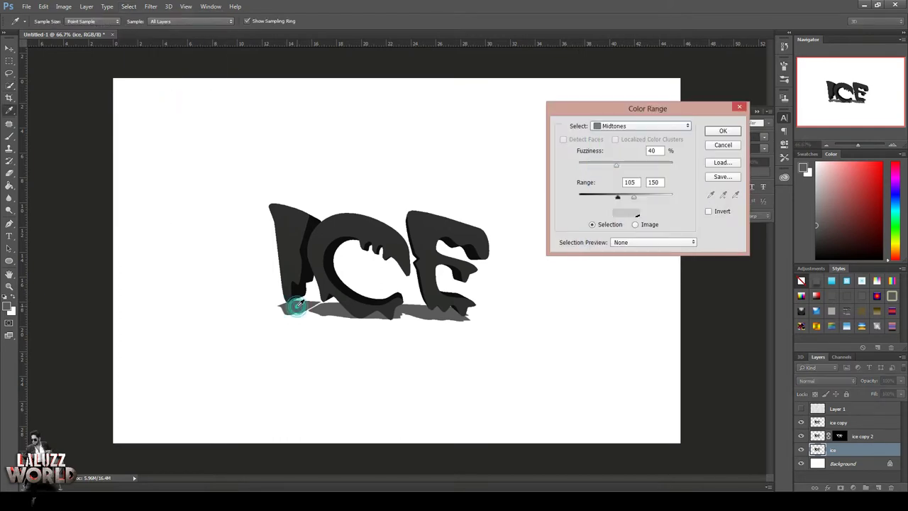
click(723, 131)
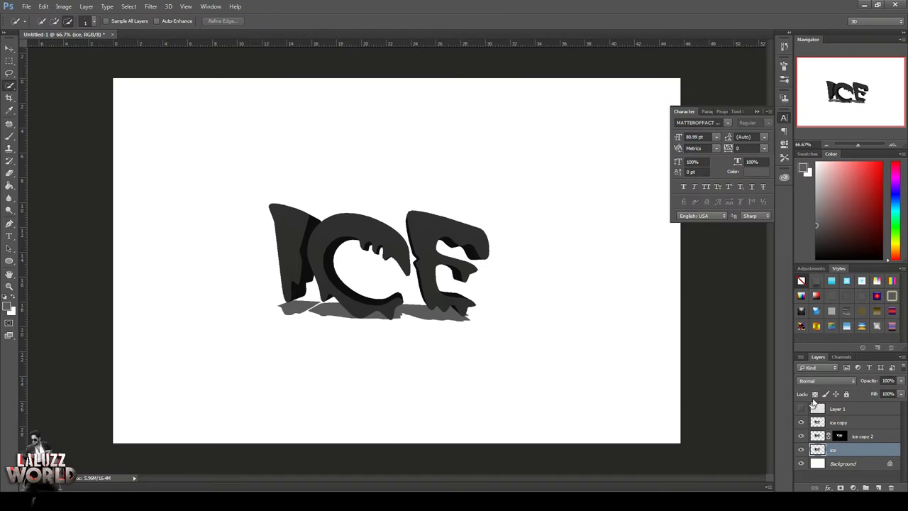
Magic Wand-select the grey shadow, including its left part under the letters.
click(151, 6)
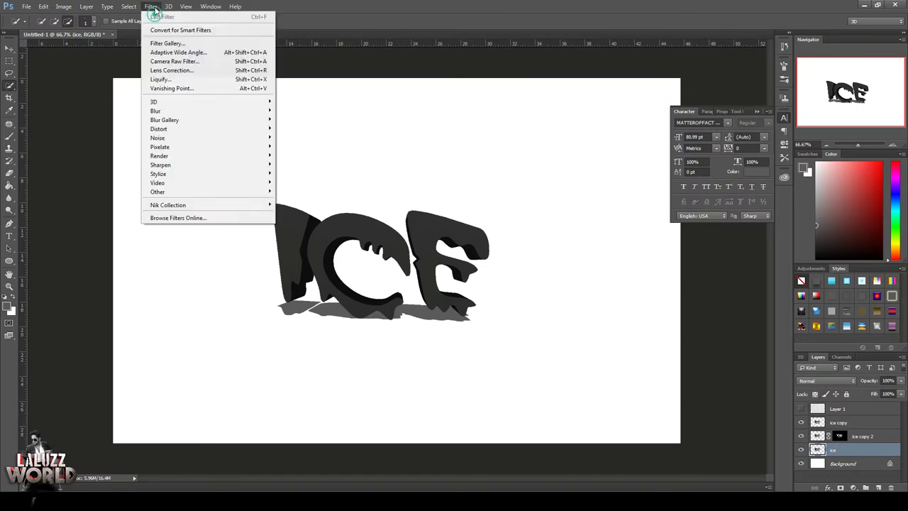
click(299, 318)
click(12, 86)
click(50, 98)
click(458, 320)
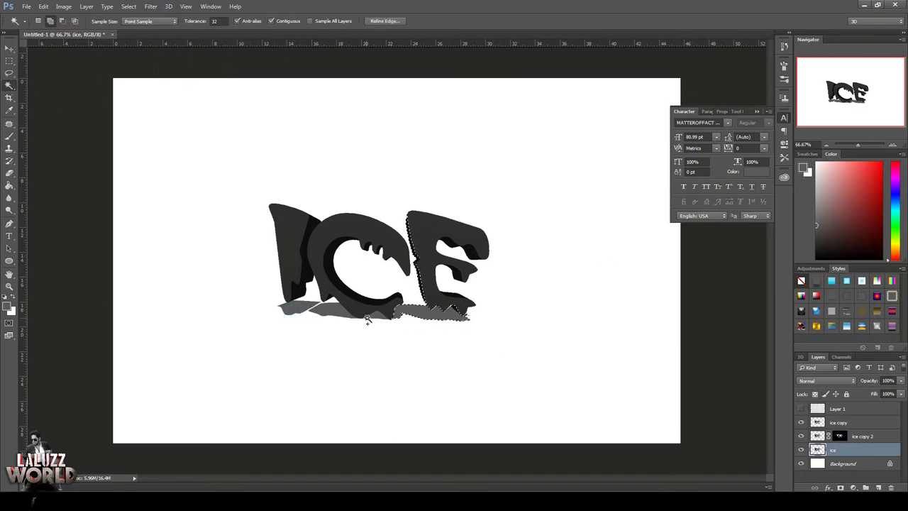
shift+click(291, 312)
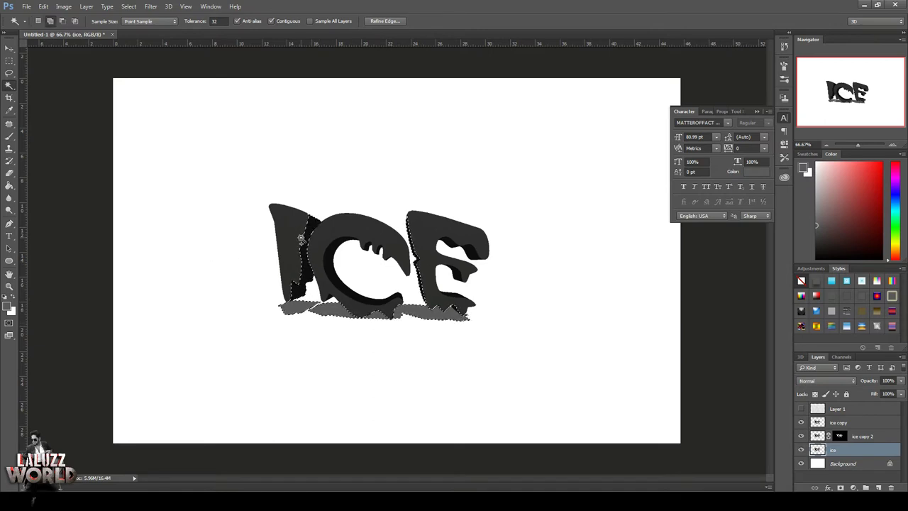
Lasso the I, C and E out of the selection and mask the ice layer to the shadow.
click(9, 124)
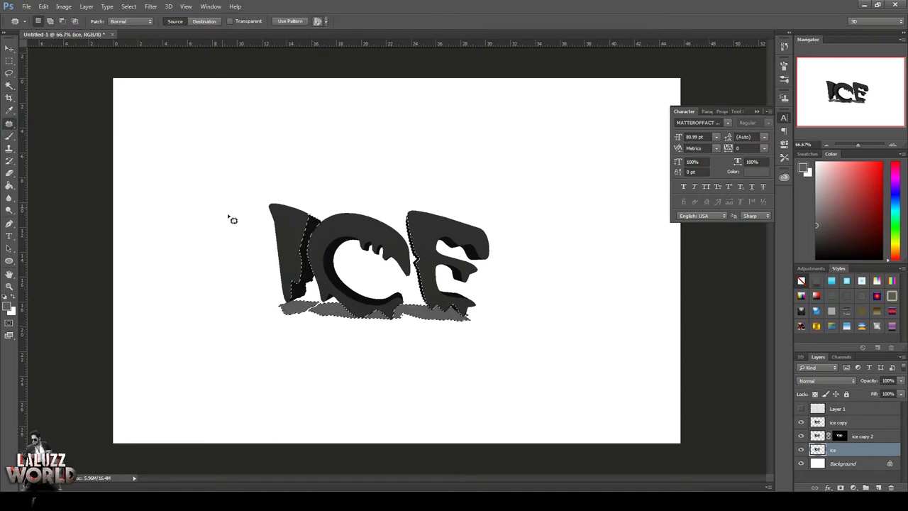
drag(264, 285, 291, 309)
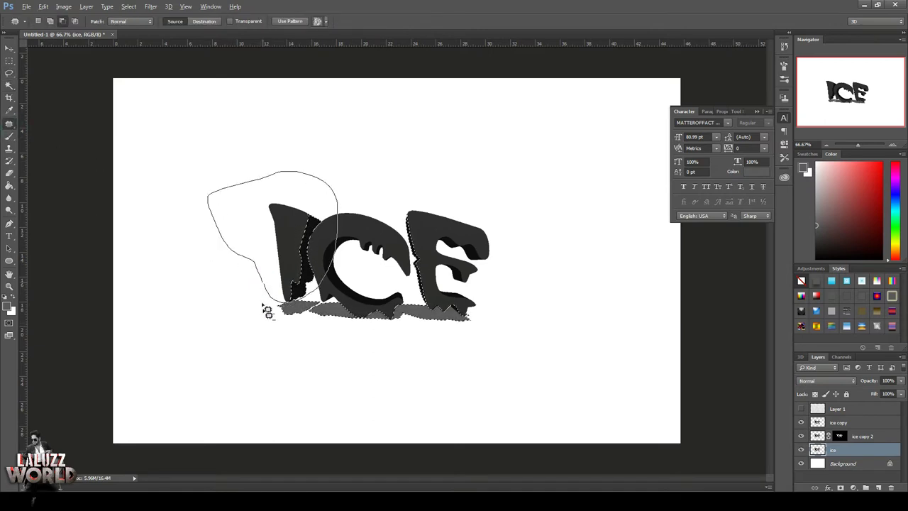
drag(331, 189, 265, 310)
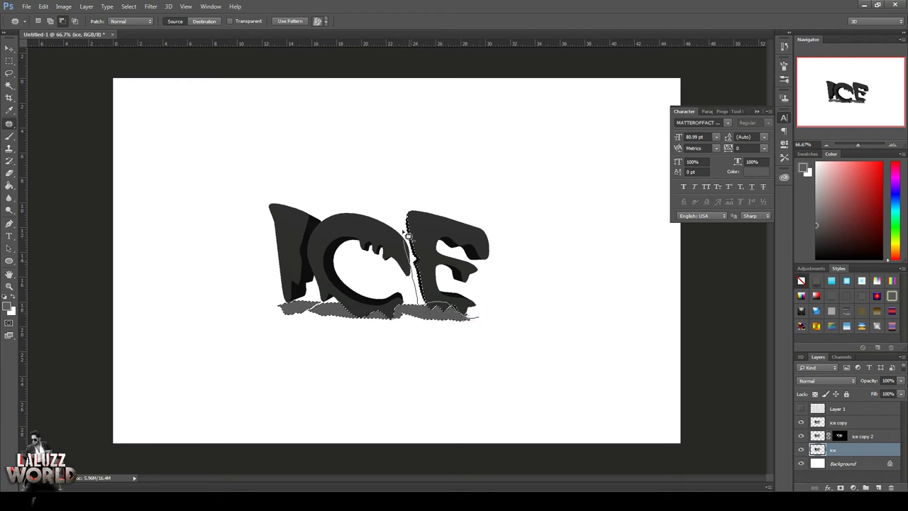
drag(408, 235, 505, 330)
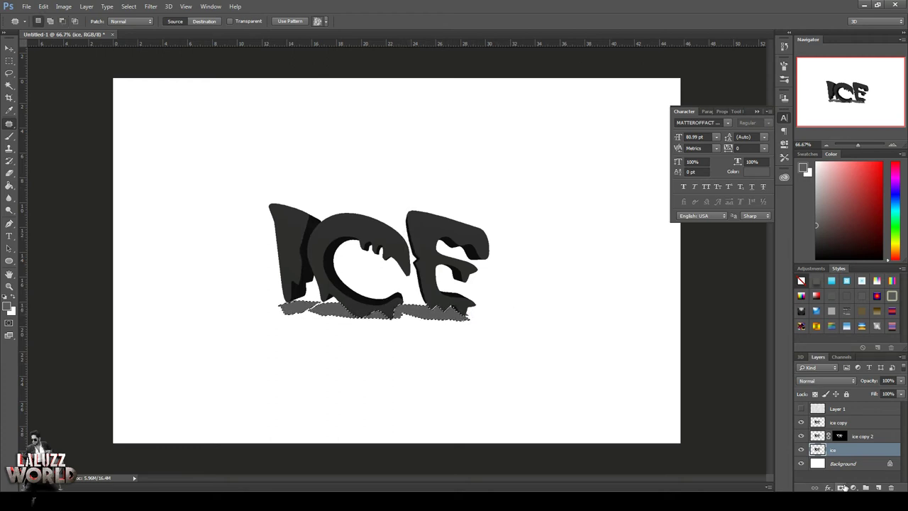
click(843, 488)
Show the ice and snow texture layers, duplicate Layer 1, and move it below ice copy.
click(801, 450)
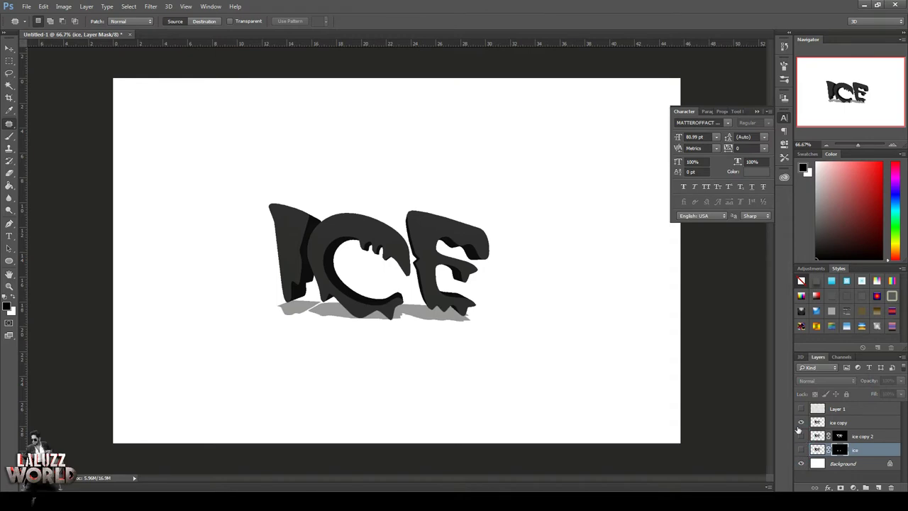
click(801, 436)
click(802, 450)
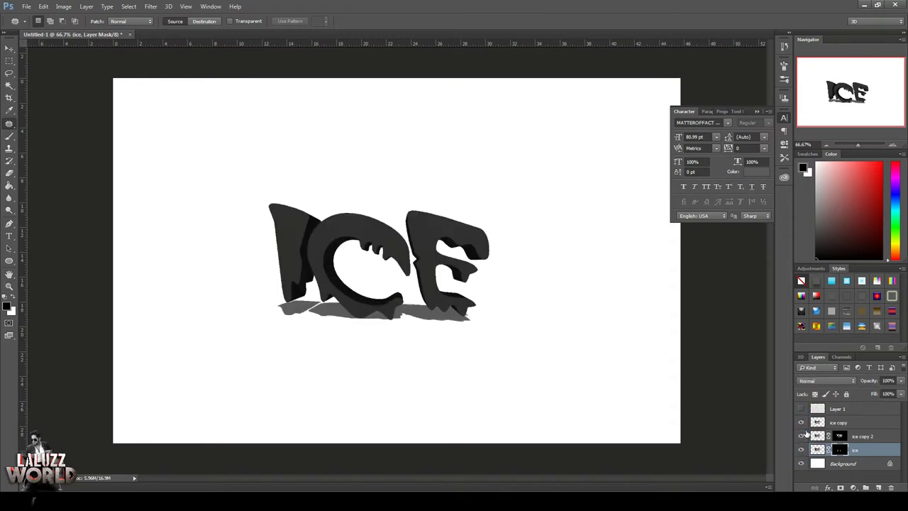
click(801, 409)
drag(839, 409, 881, 487)
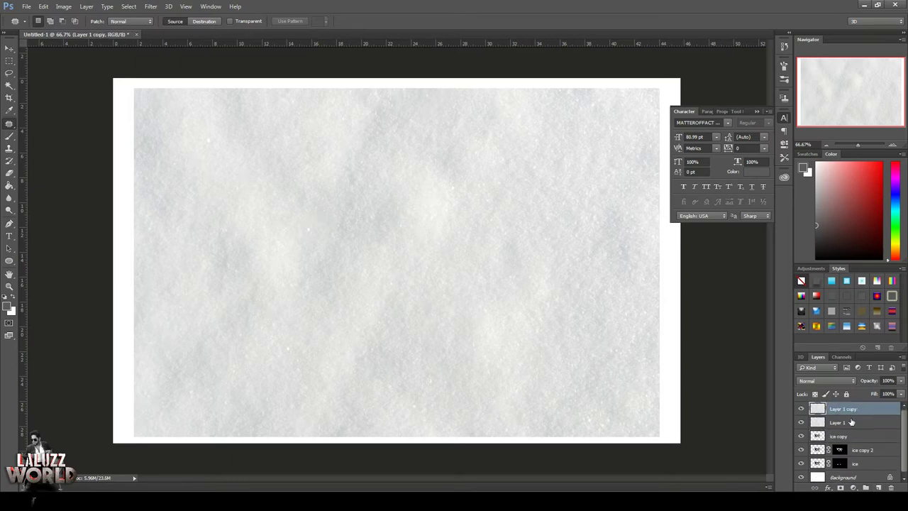
drag(851, 422, 851, 443)
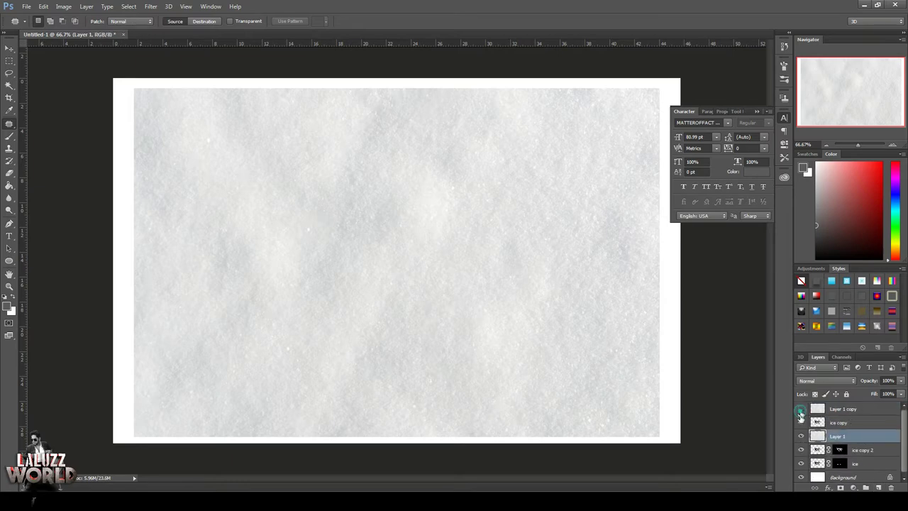
Compare layer visibility, then clip the snow texture Layer 1 to the ICE text.
drag(801, 416, 800, 451)
click(802, 450)
click(801, 450)
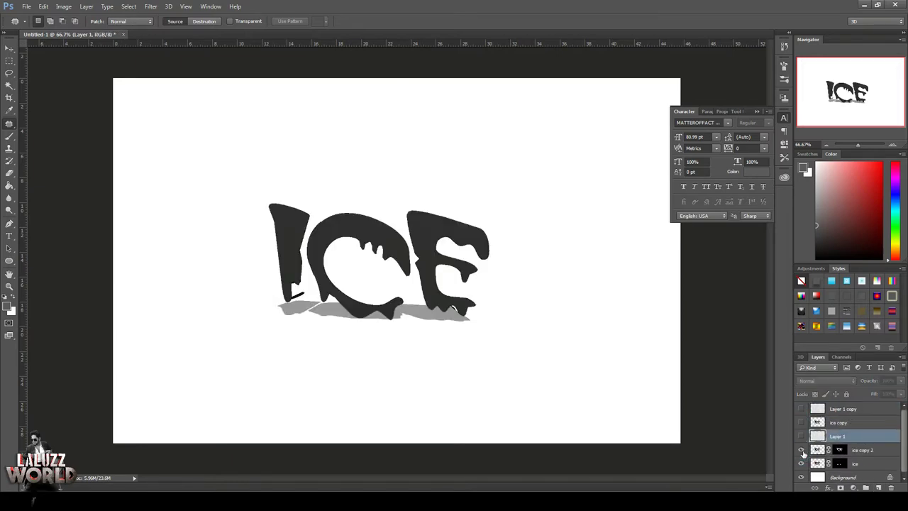
drag(802, 437, 801, 409)
right_click(848, 409)
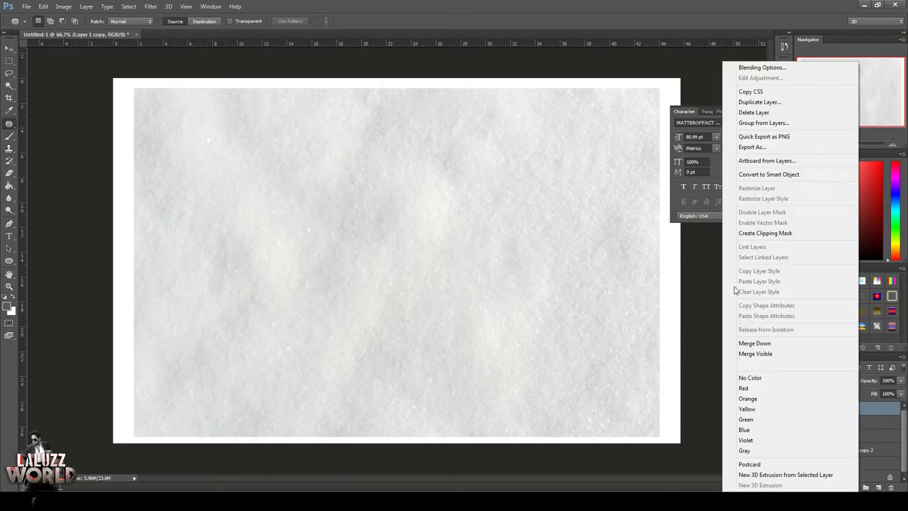
key(Escape)
right_click(861, 438)
click(795, 174)
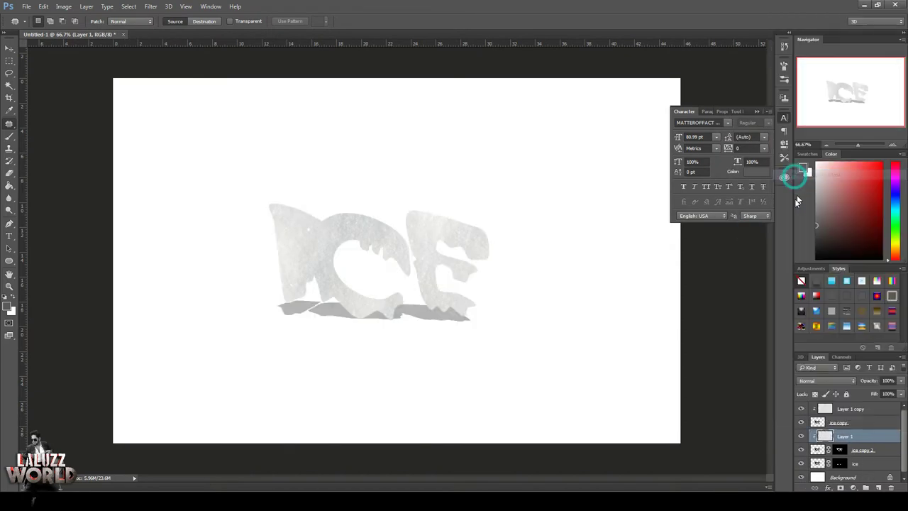
Move Layer 1 copy and ice copy below ice copy 2, then compare Layer 1 copy's visibility.
shift+click(819, 422)
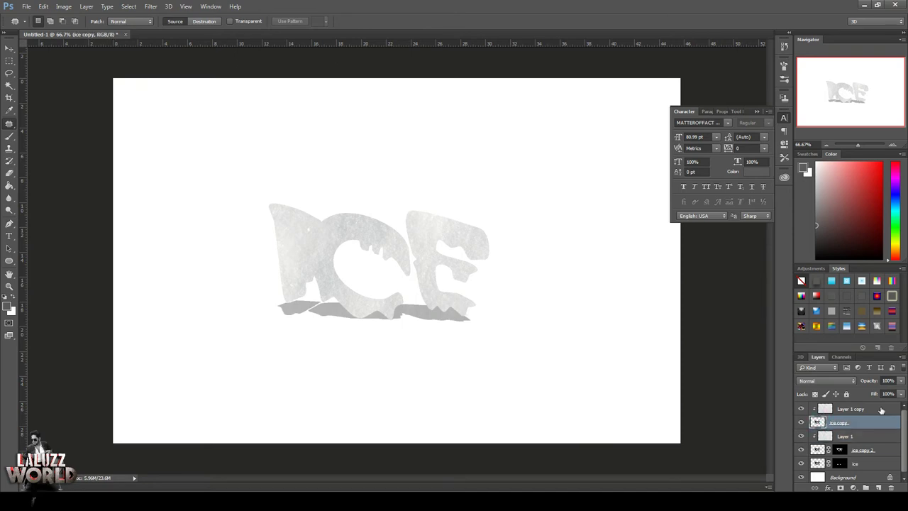
drag(851, 422, 877, 422)
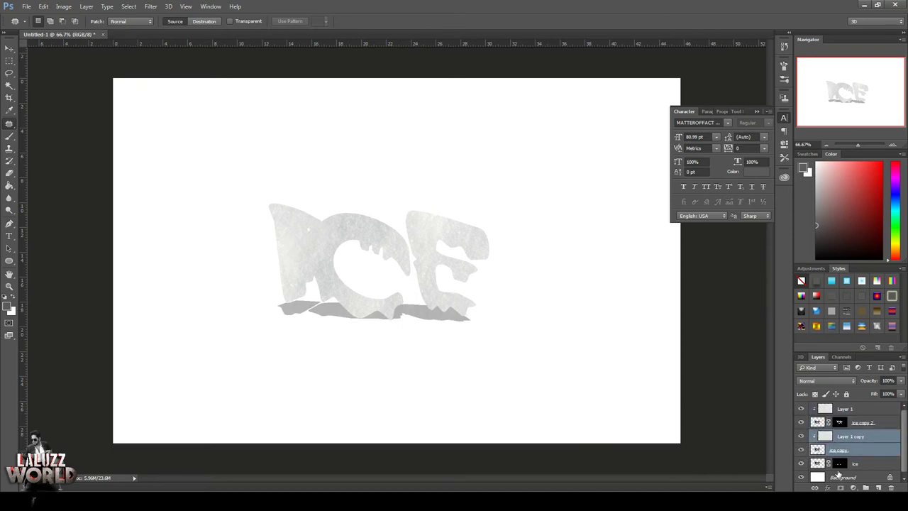
click(868, 437)
click(802, 436)
click(802, 436)
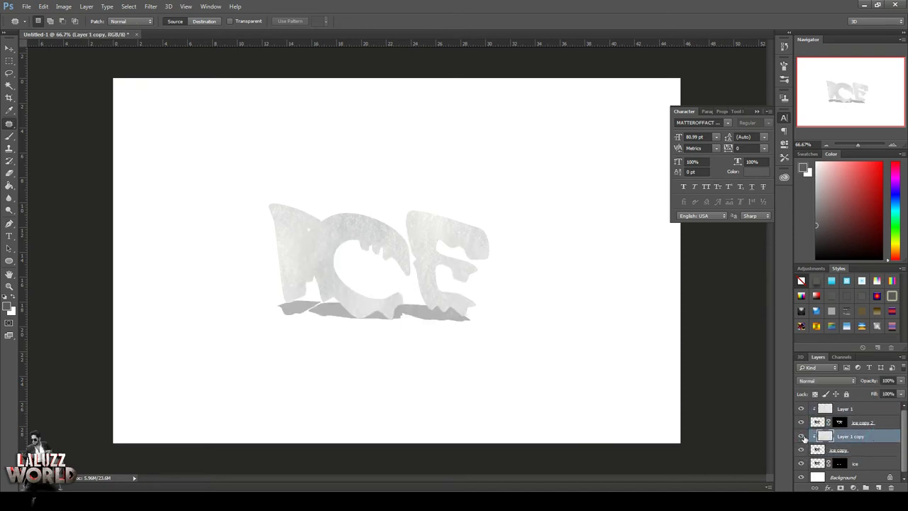
click(802, 436)
click(802, 436)
Set Layer 1 copy to Hard Light blending after trying Multiply, Color Burn and Soft Light.
click(827, 381)
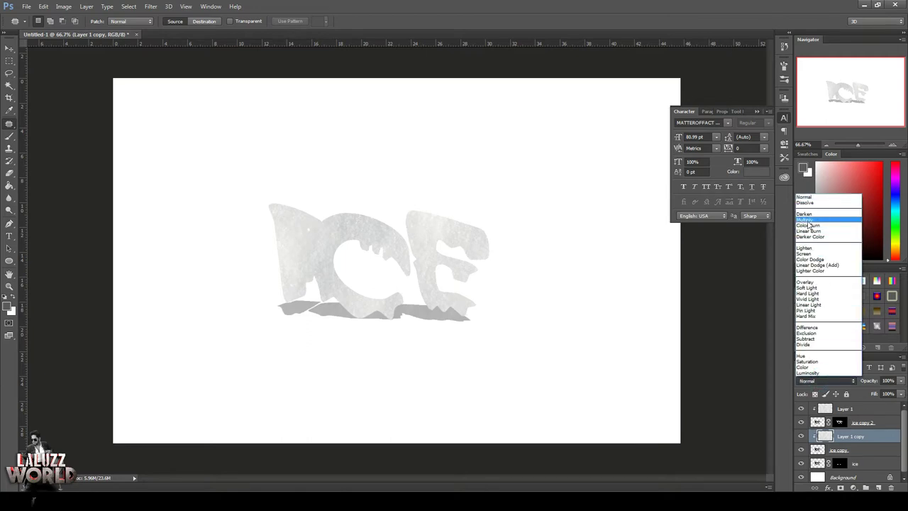
click(816, 218)
click(823, 381)
click(809, 225)
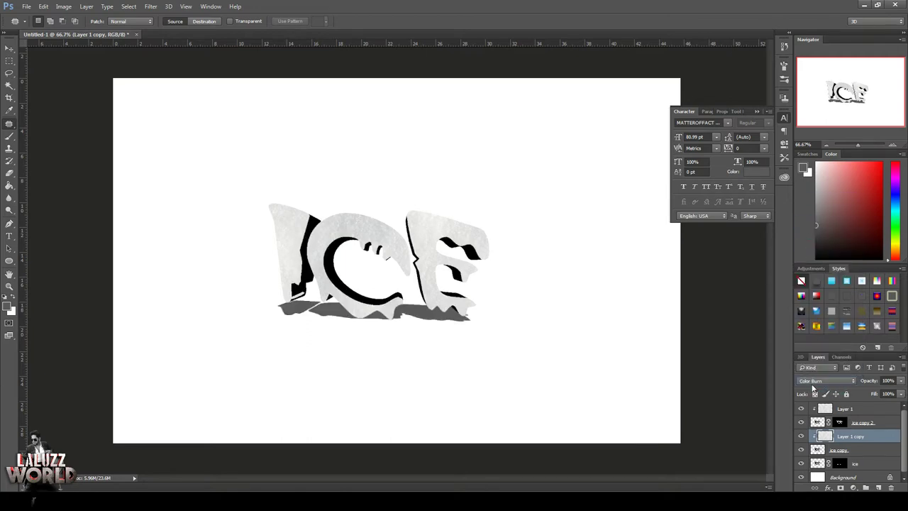
click(814, 384)
click(815, 288)
click(823, 381)
click(809, 293)
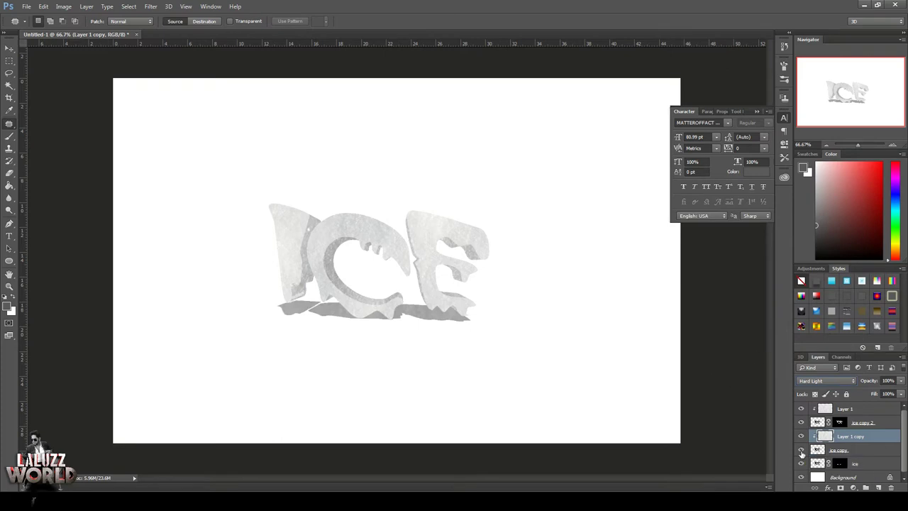
Toggle ice copy to compare, then hide the ice layer's shadow.
click(801, 450)
click(801, 450)
click(802, 463)
Inspect the ice layer's mask and try copying it onto ice copy, then undo.
click(801, 463)
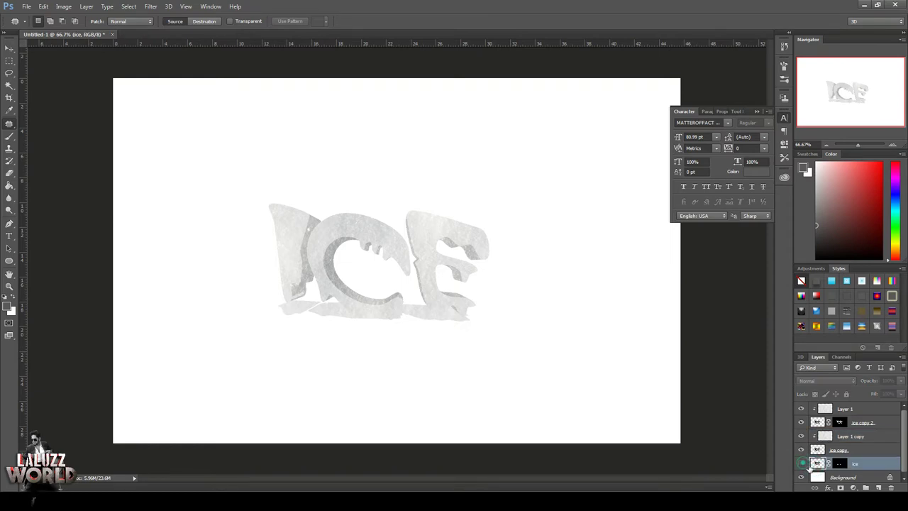
click(841, 463)
double_click(840, 464)
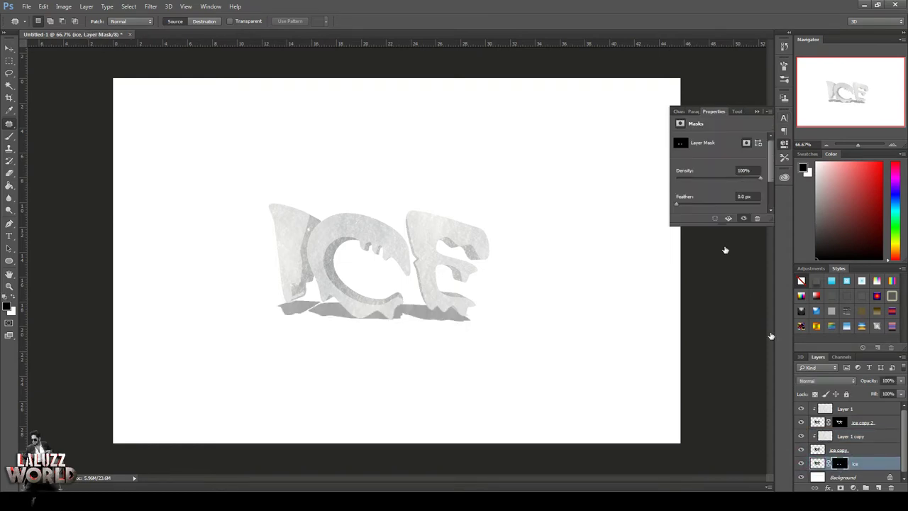
click(818, 463)
click(842, 465)
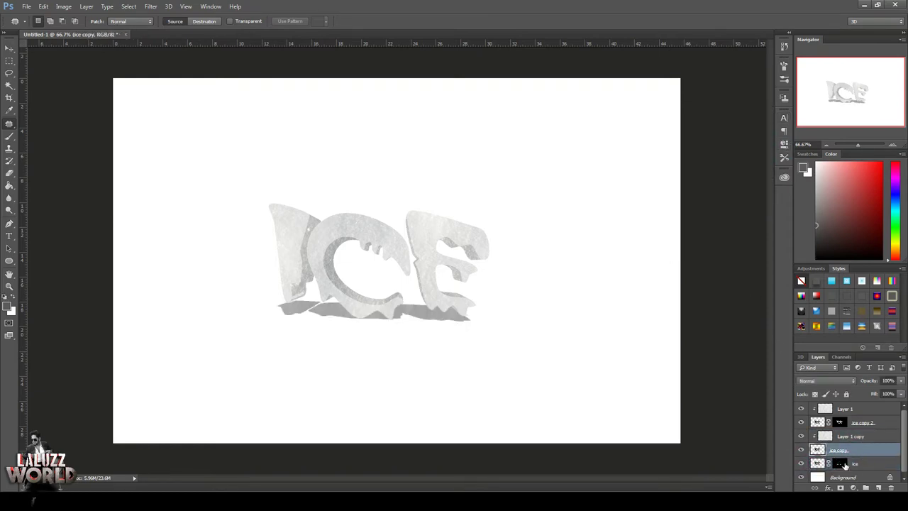
drag(843, 466, 840, 450)
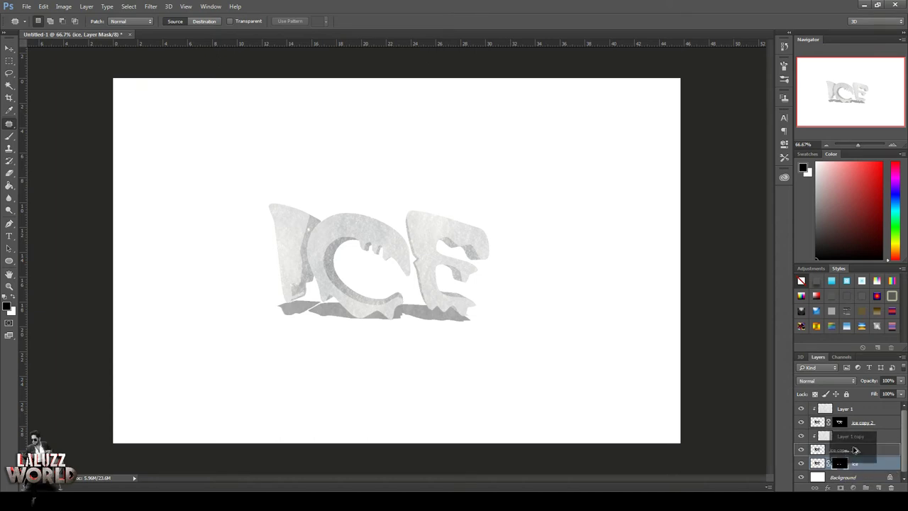
click(841, 449)
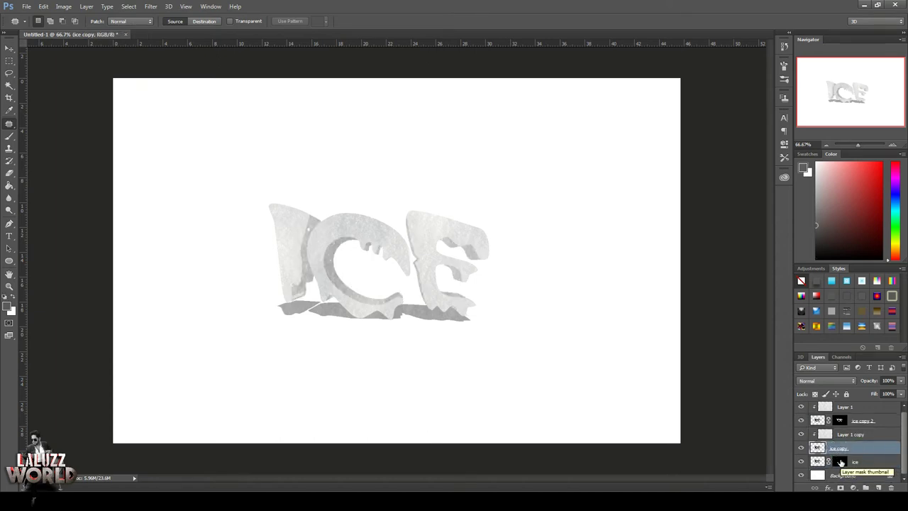
Restore the wavy shadow selection and ready the Eraser on the ice copy 2 layer.
click(840, 462)
key(m)
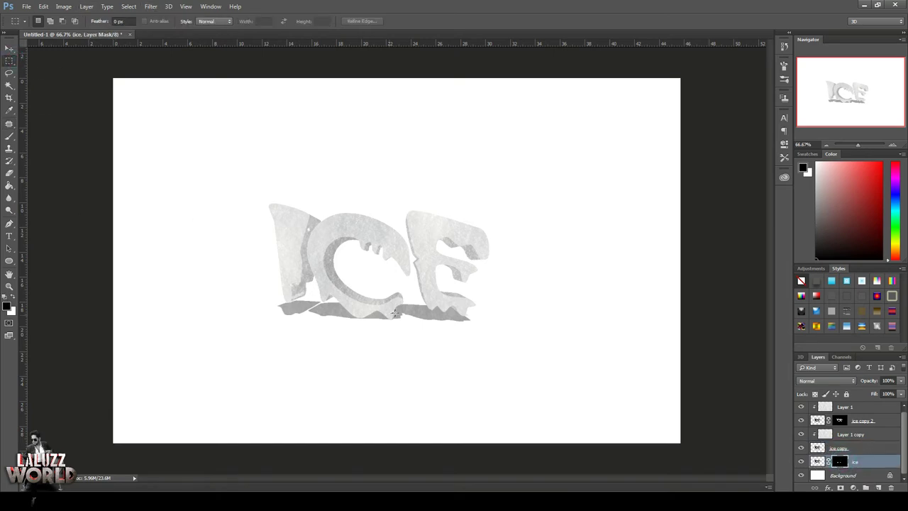
click(818, 462)
right_click(402, 272)
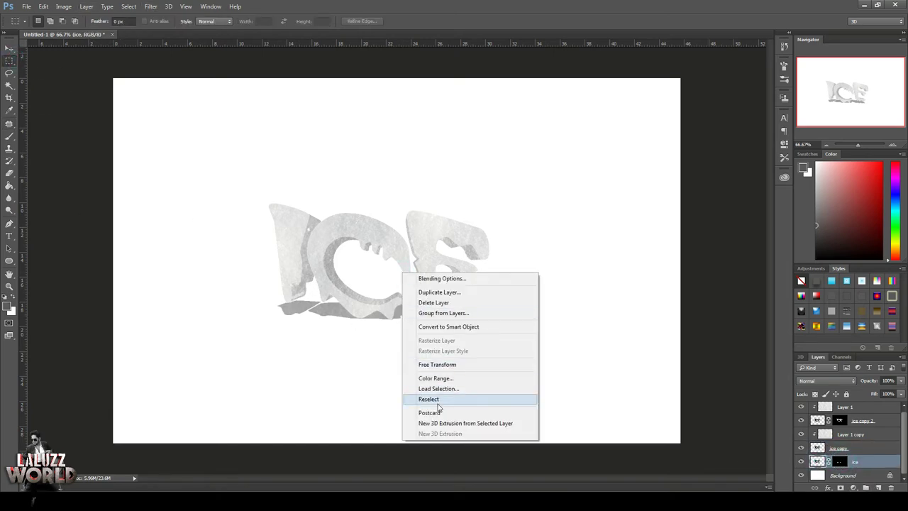
click(429, 399)
click(840, 447)
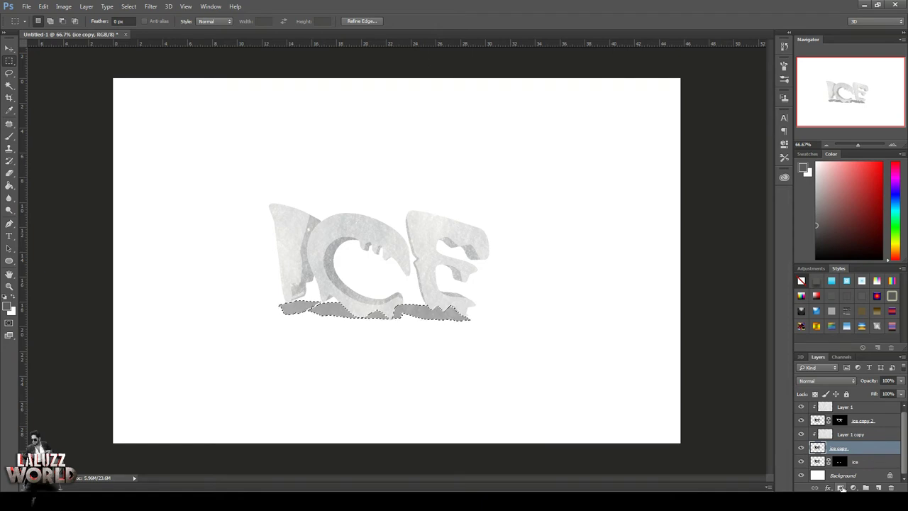
click(841, 489)
key(ctrl+z)
key(e)
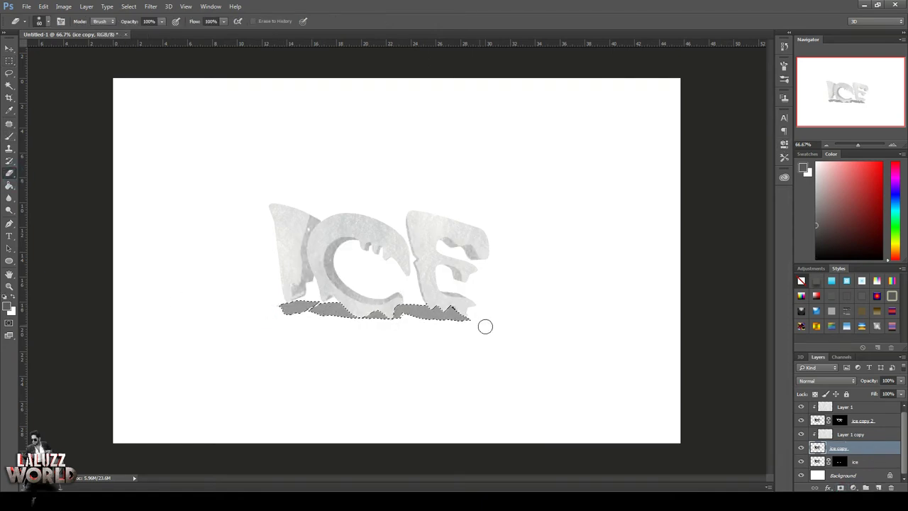
click(819, 421)
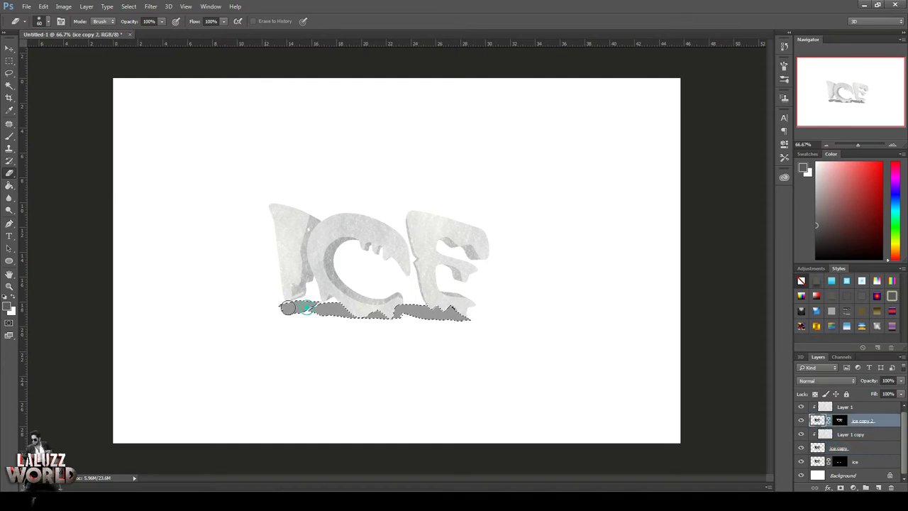
Hide the ice layer's grey fill, deselect, and group the ICE and snow layers into Group 1.
key(v)
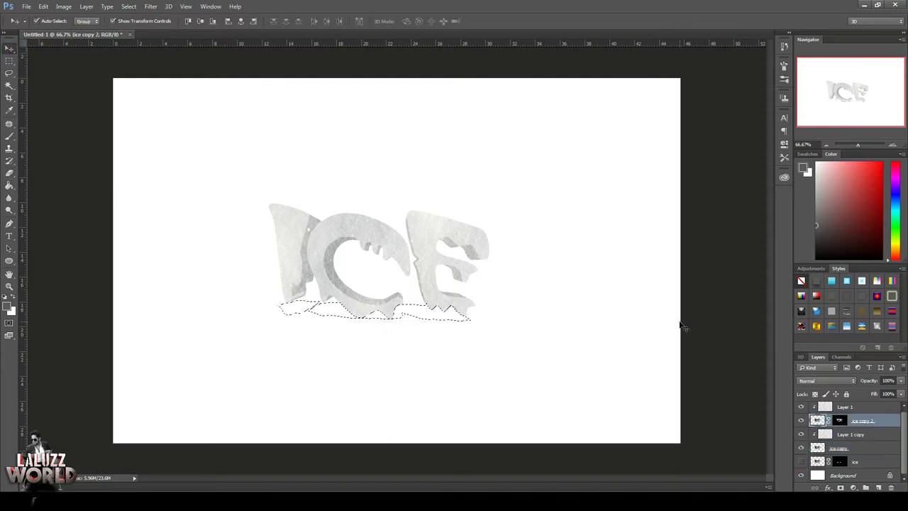
click(801, 461)
click(863, 434)
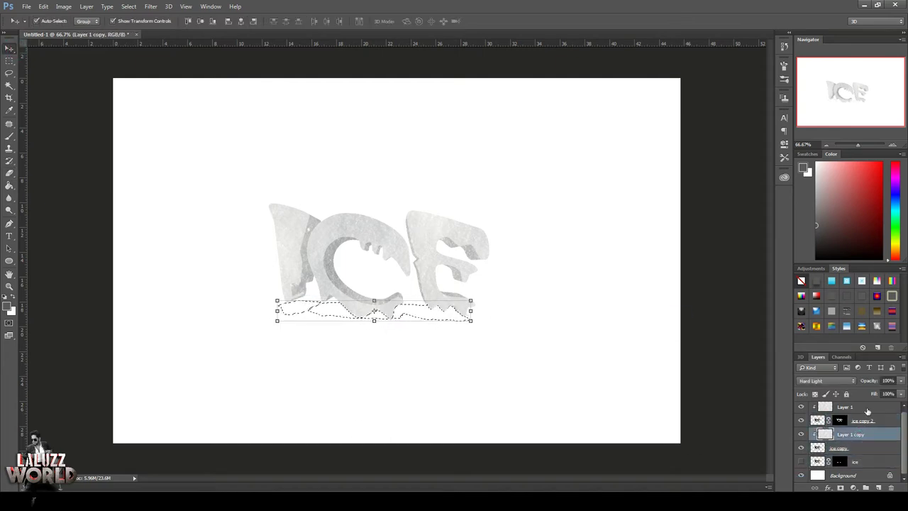
ctrl+click(848, 406)
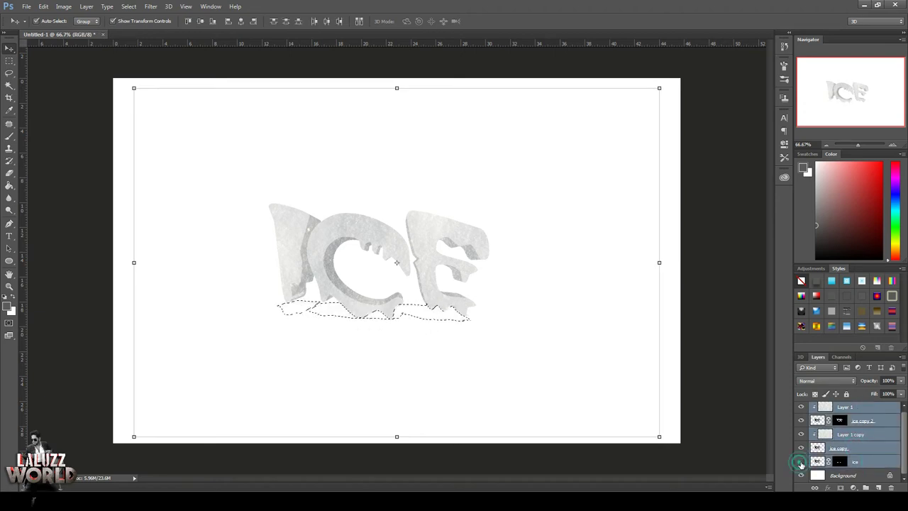
click(864, 462)
key(m)
key(ctrl+d)
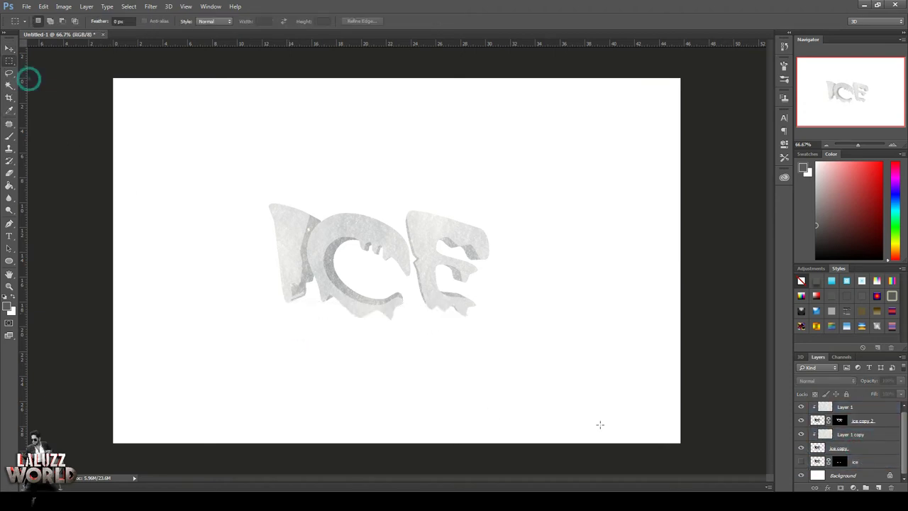
shift+click(848, 407)
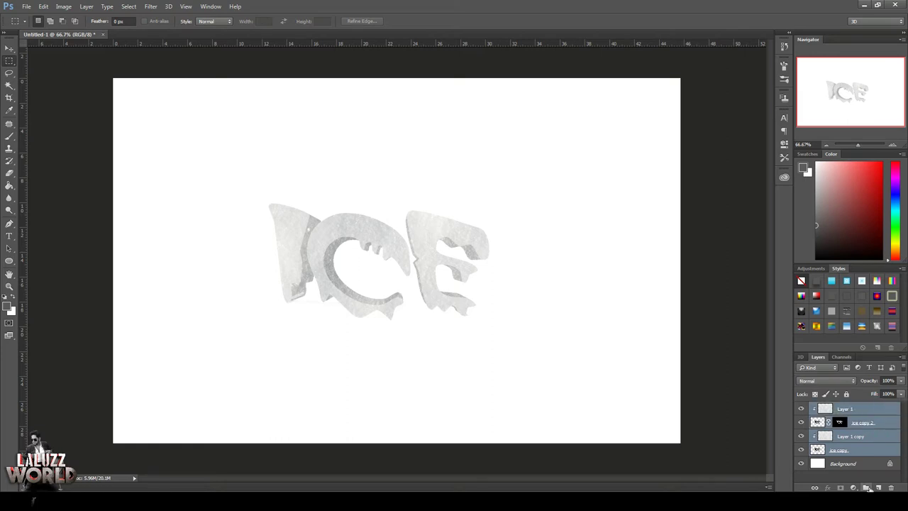
key(ctrl+g)
Save the document as Untitled-1.psd with maximum compatibility.
key(ctrl+s)
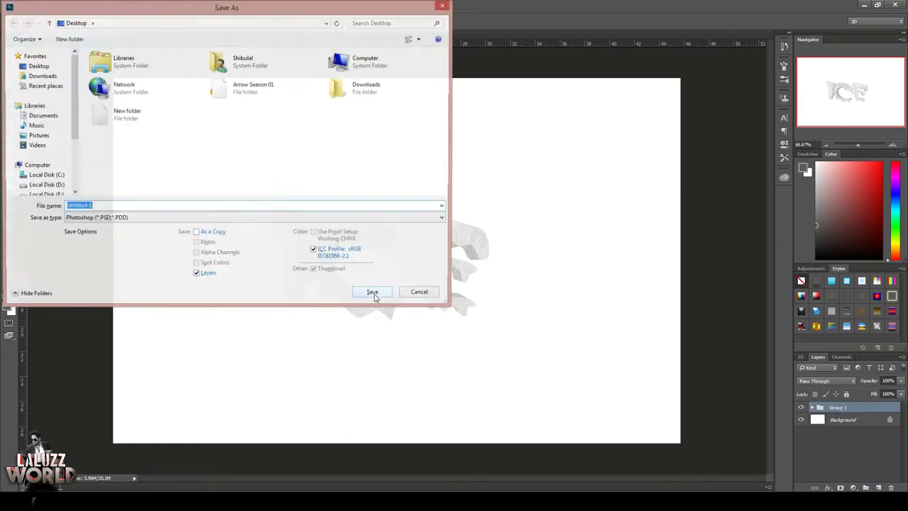
click(373, 293)
click(554, 153)
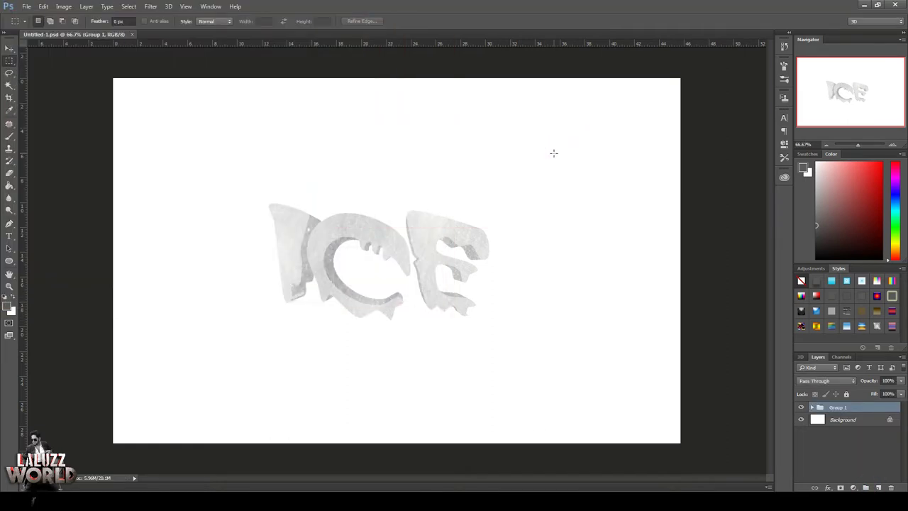
click(854, 488)
click(837, 406)
click(731, 140)
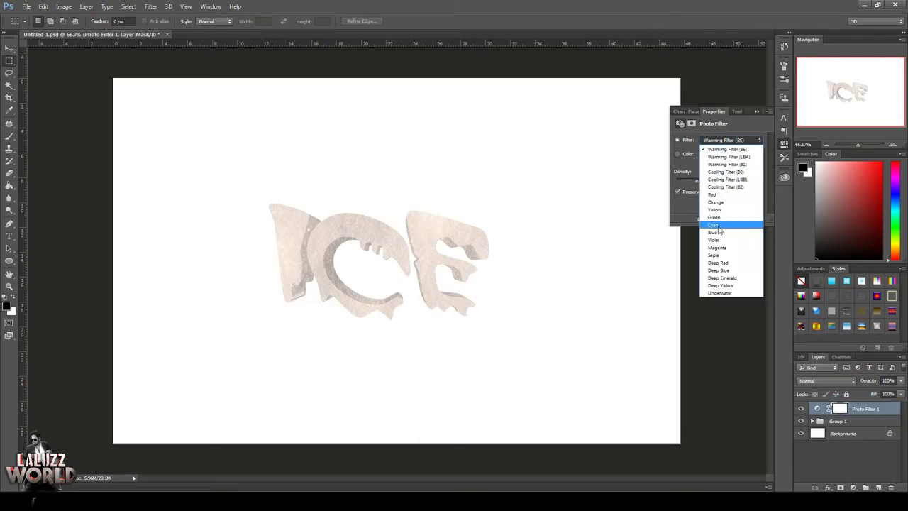
click(719, 271)
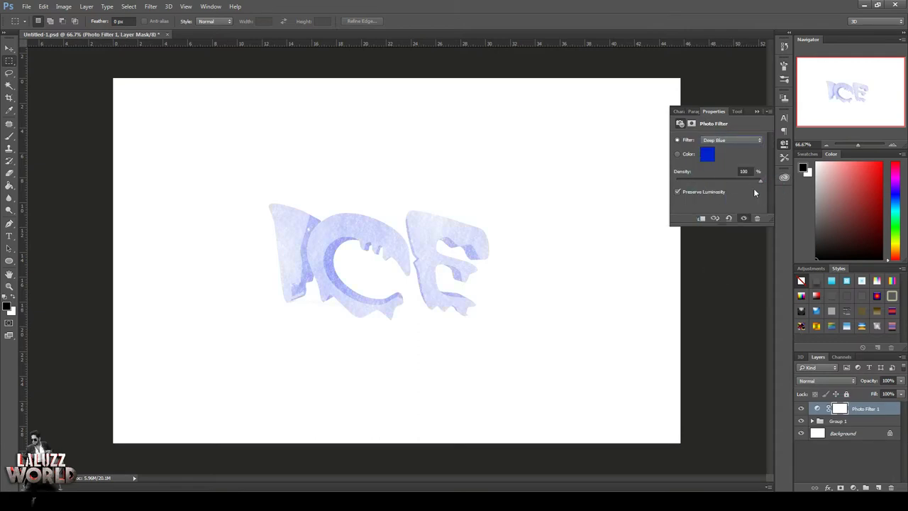
click(705, 156)
click(748, 339)
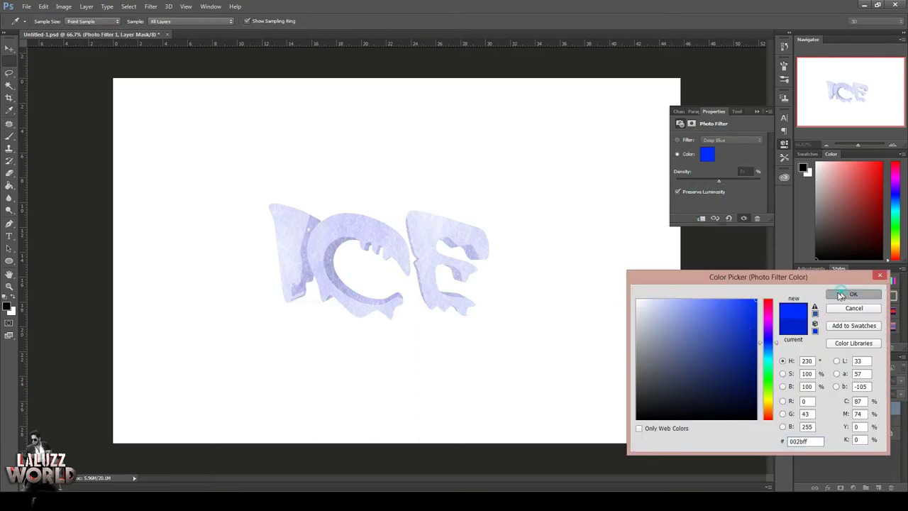
click(834, 293)
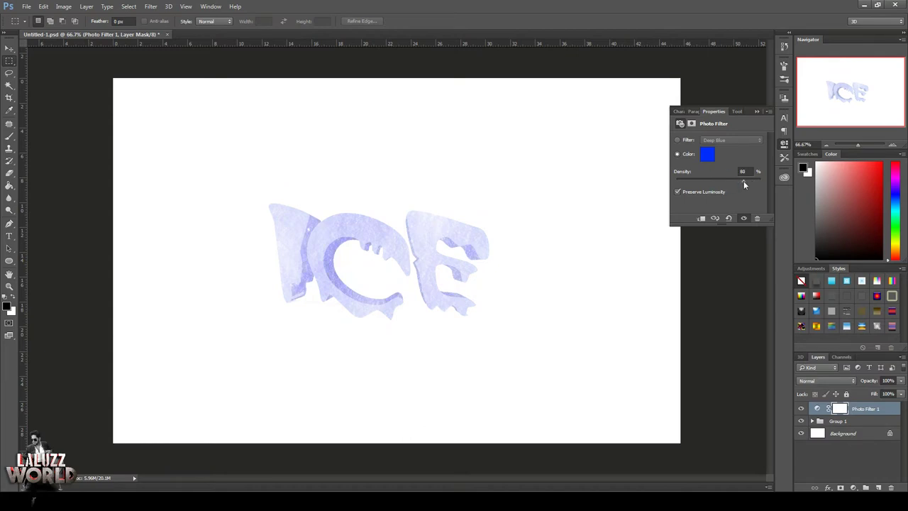
key(Delete)
click(853, 488)
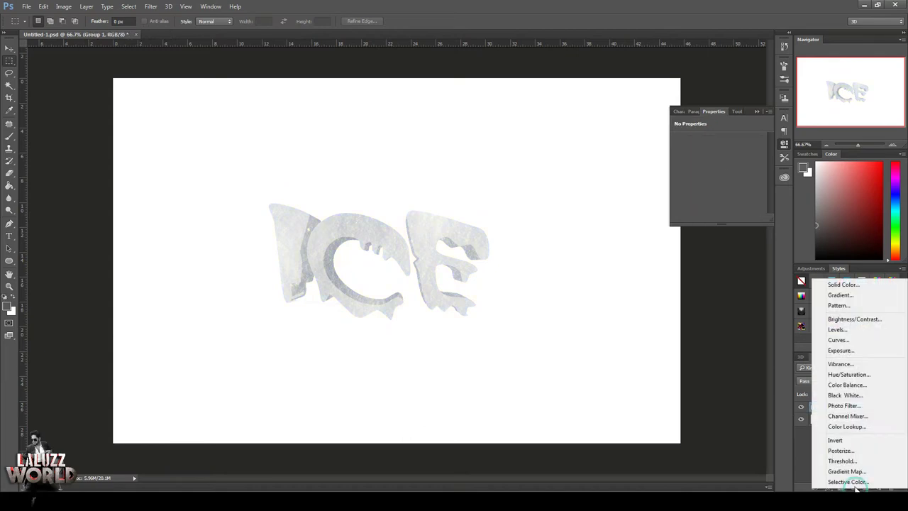
click(847, 384)
mouse_move(707, 192)
mouse_down()
mouse_move(742, 198)
mouse_move(708, 178)
mouse_up()
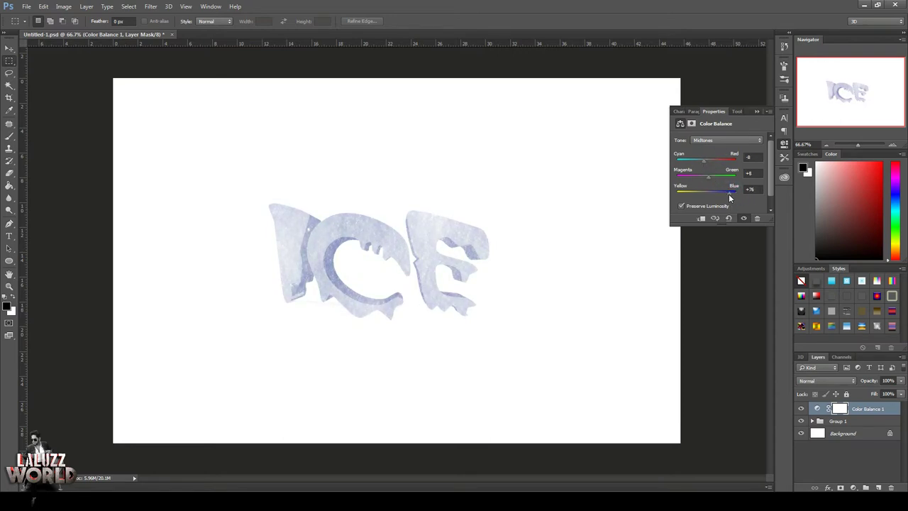
key(Delete)
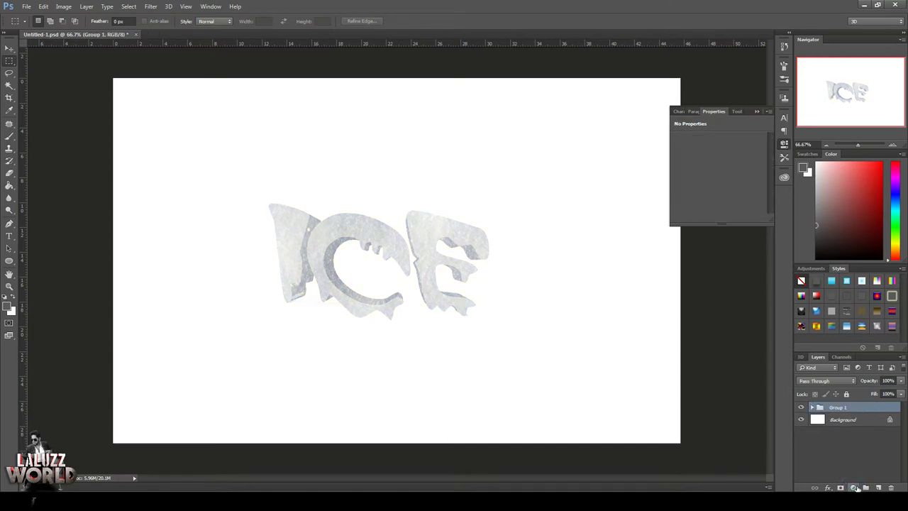
Add a Selective Color adjustment layer and raise Black to darken the ICE text.
click(854, 488)
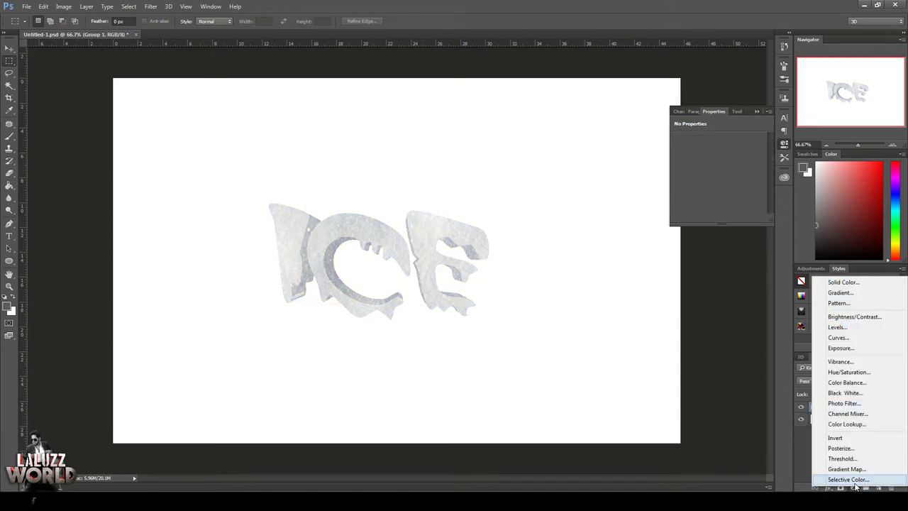
click(849, 480)
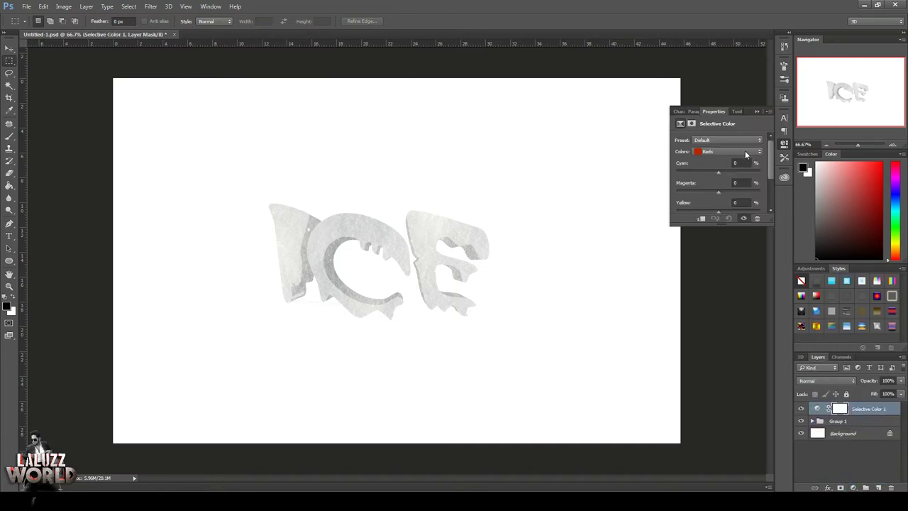
click(738, 150)
click(738, 191)
scroll(720, 189, down, 2)
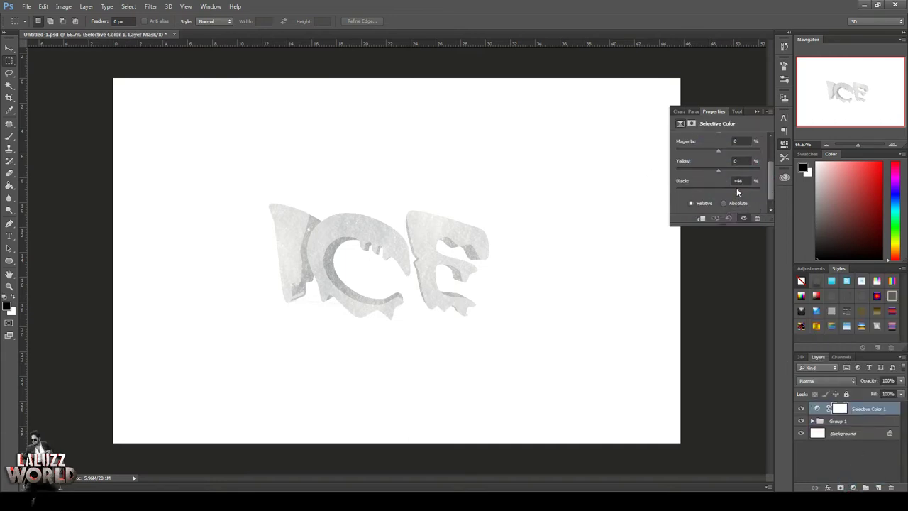
scroll(737, 188, up, 2)
click(738, 150)
click(728, 199)
scroll(731, 188, down, 2)
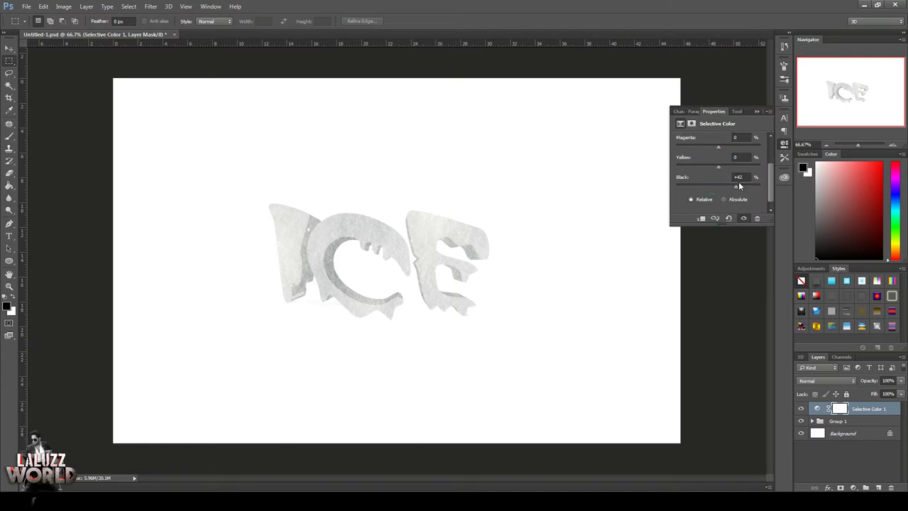
drag(739, 182, 740, 181)
scroll(770, 169, up, 1)
Expand Group 1, compare Layer 1 copy's visibility, and select Layer 1.
click(813, 421)
click(872, 434)
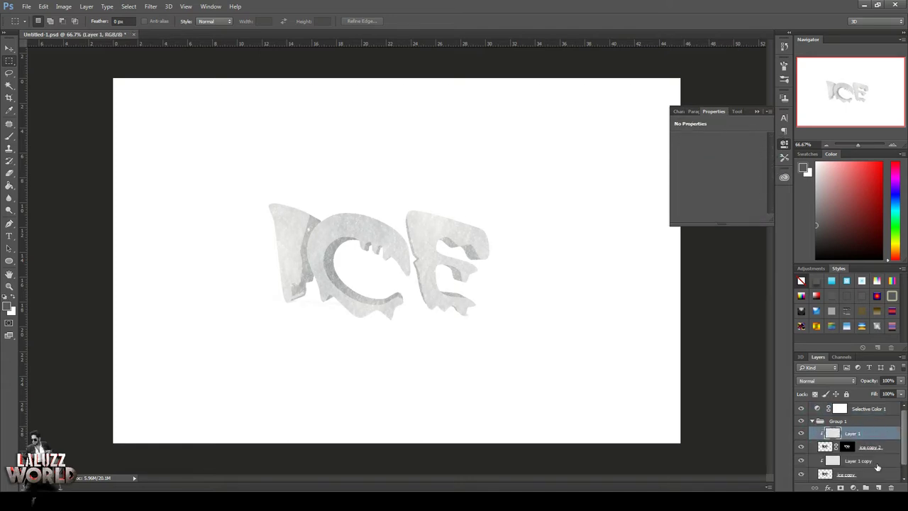
click(858, 462)
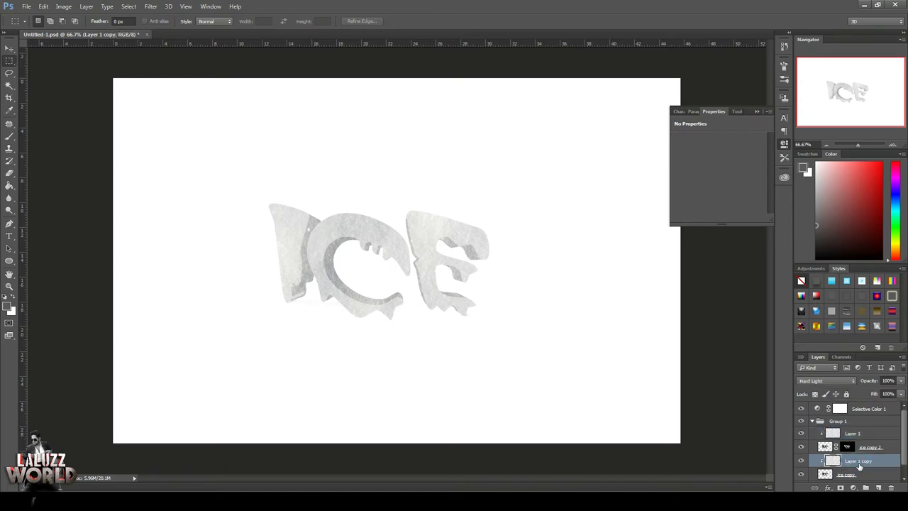
click(801, 461)
click(801, 461)
click(868, 435)
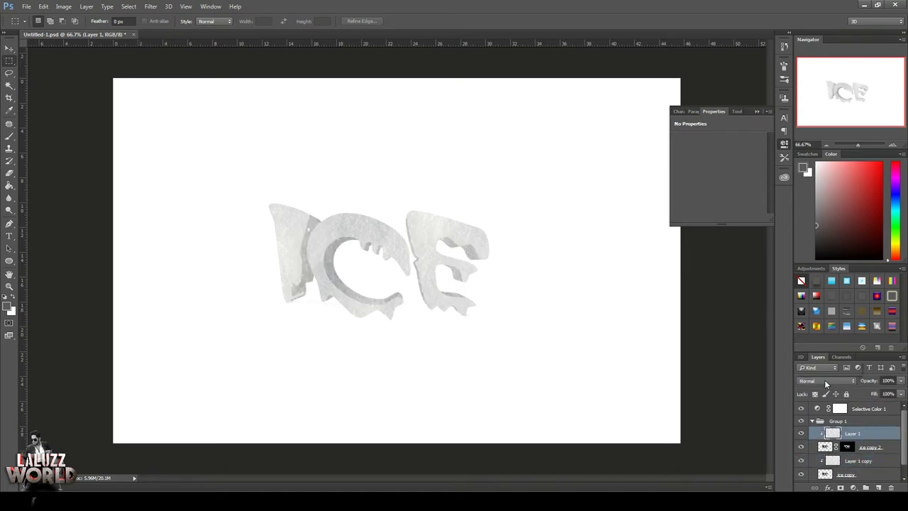
Set Layer 1 to Luminosity blending after trying Pin Light, Vivid Light and Color, then collapse Group 1.
click(824, 380)
click(805, 311)
click(823, 380)
click(808, 299)
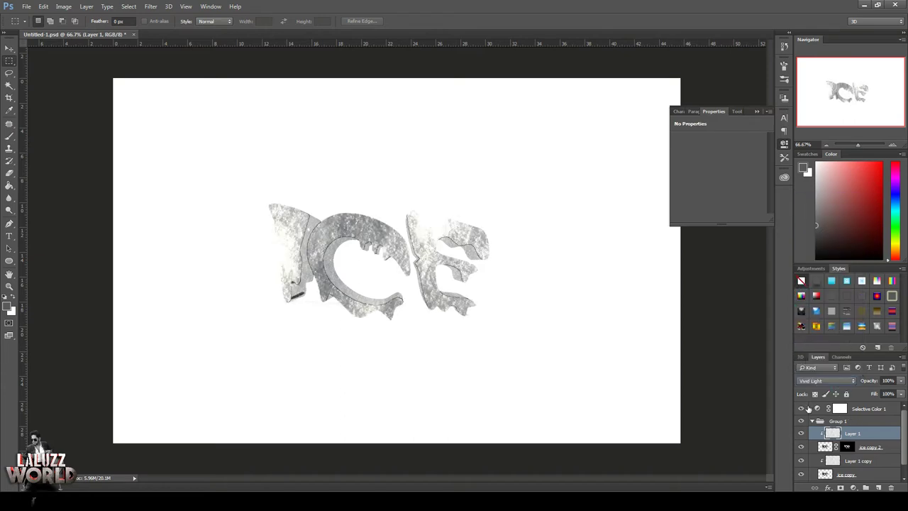
click(823, 381)
click(806, 367)
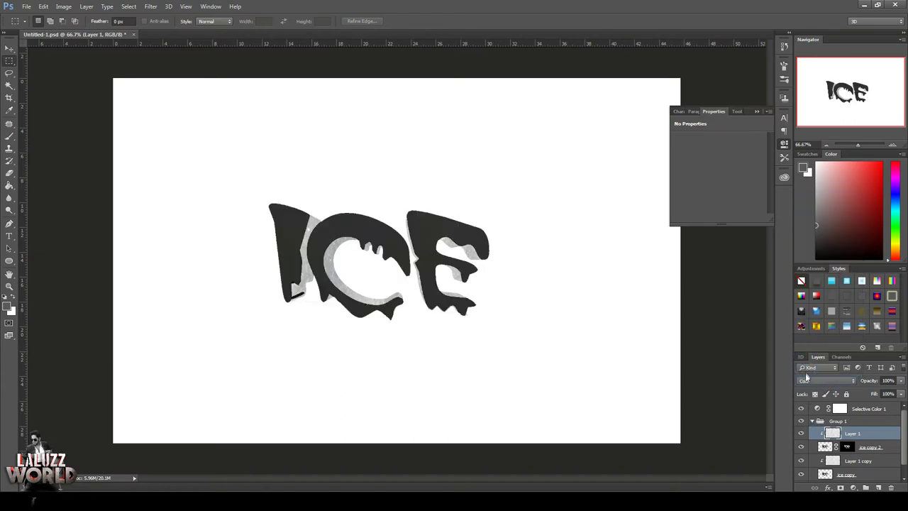
click(824, 381)
click(823, 377)
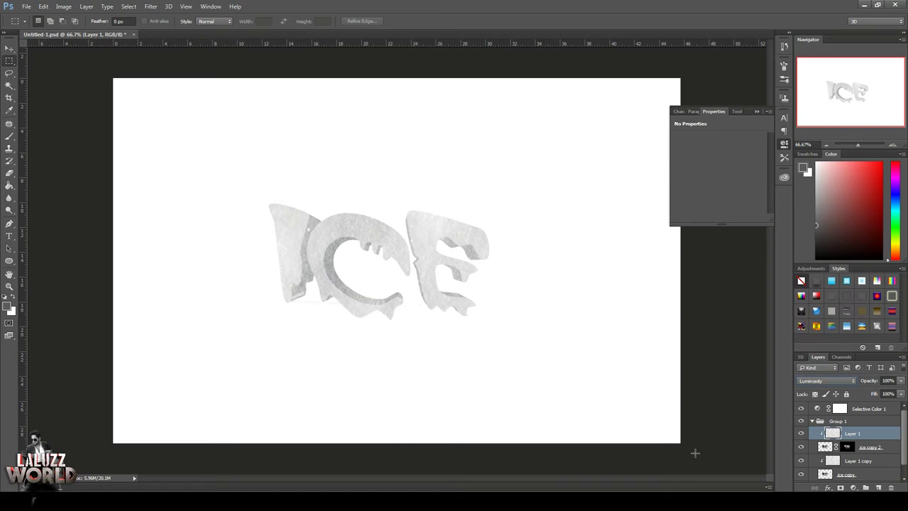
click(813, 422)
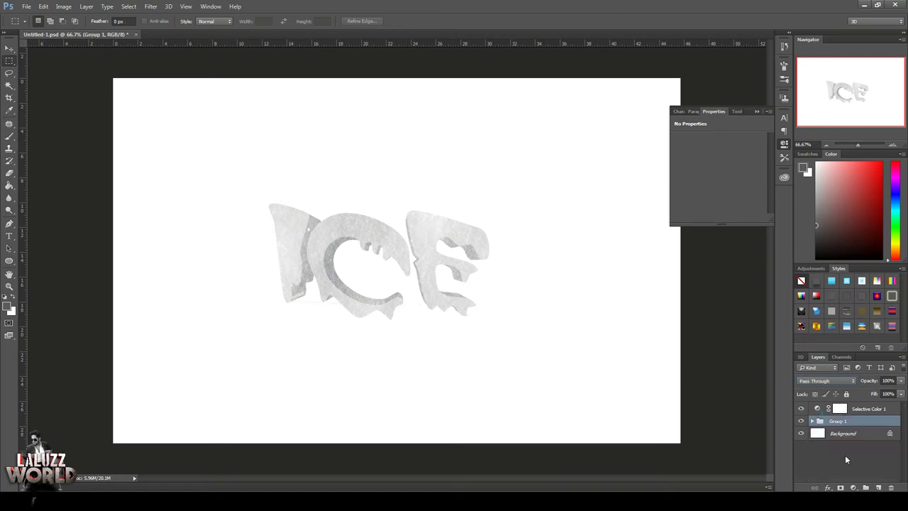
Add a clipped Brightness/Contrast adjustment above Selective Color 1 with brightness 25.
click(867, 409)
click(853, 488)
click(845, 317)
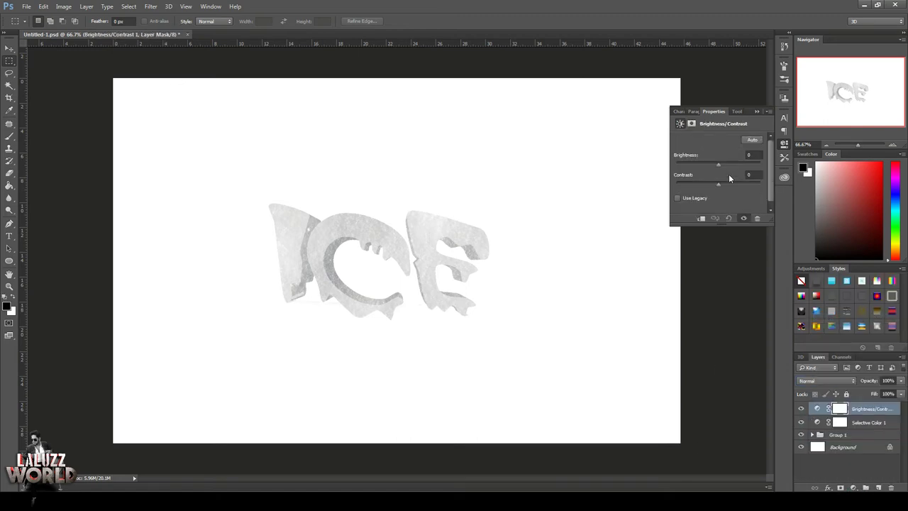
click(725, 164)
click(701, 218)
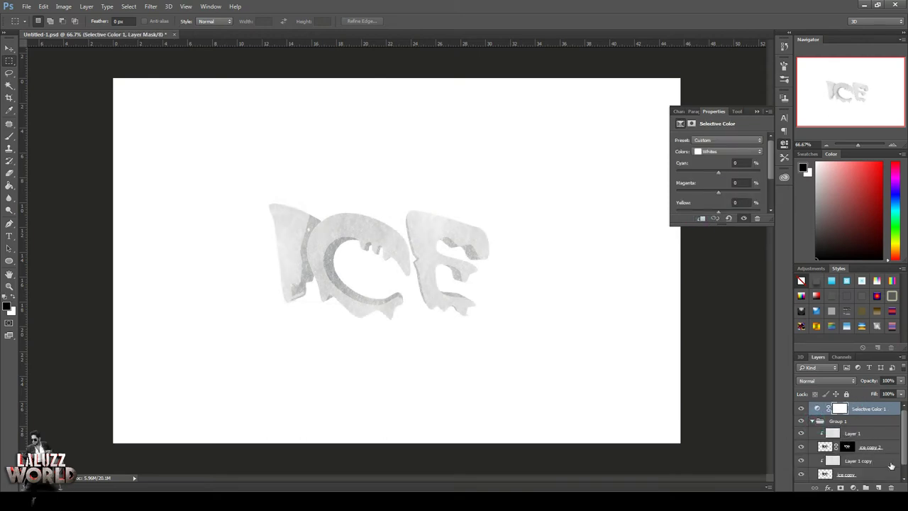
Add a clipped Brightness/Contrast adjustment above Layer 1 copy, darkening to about -25.
click(858, 461)
click(853, 488)
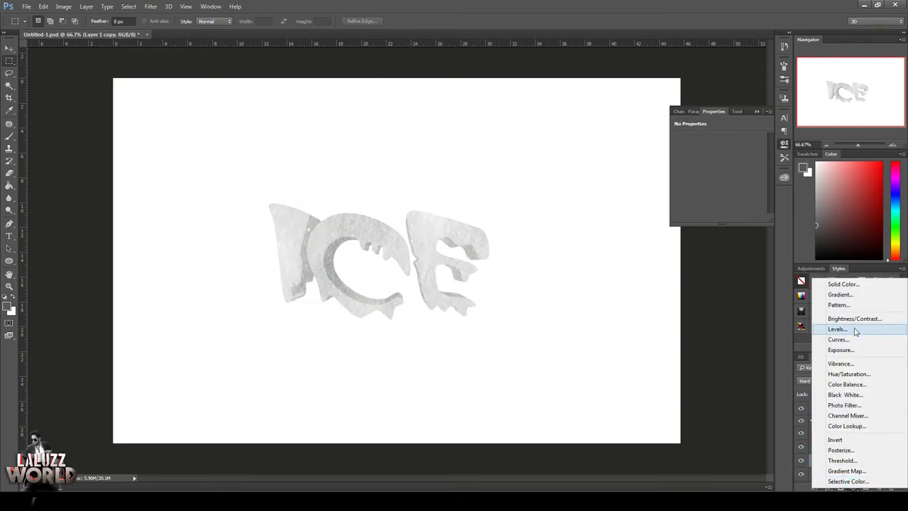
click(845, 316)
click(702, 218)
mouse_move(720, 164)
mouse_down()
mouse_move(706, 167)
mouse_move(735, 183)
mouse_up()
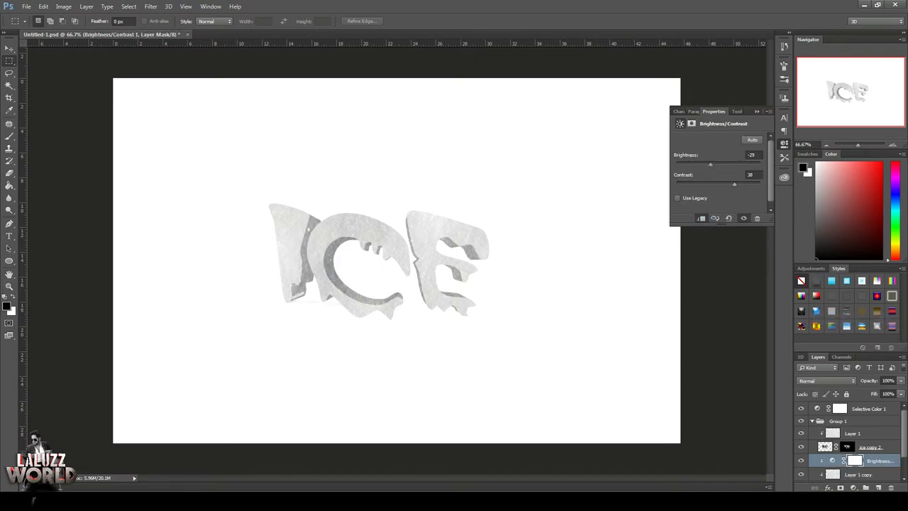
Add a Color Balance adjustment shifting midtones toward cyan and blue, keeping Normal blending.
click(854, 487)
click(848, 385)
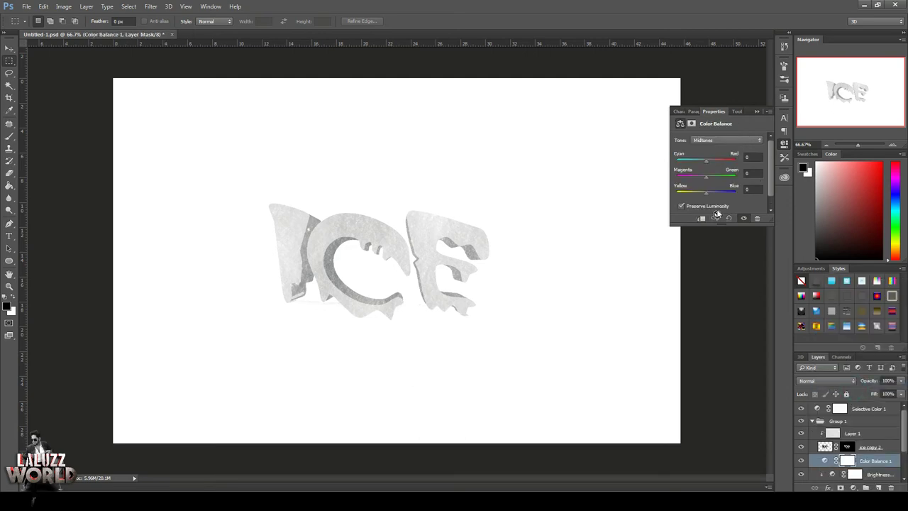
drag(706, 193, 730, 191)
mouse_move(706, 161)
mouse_down()
mouse_move(691, 164)
mouse_move(716, 177)
mouse_up()
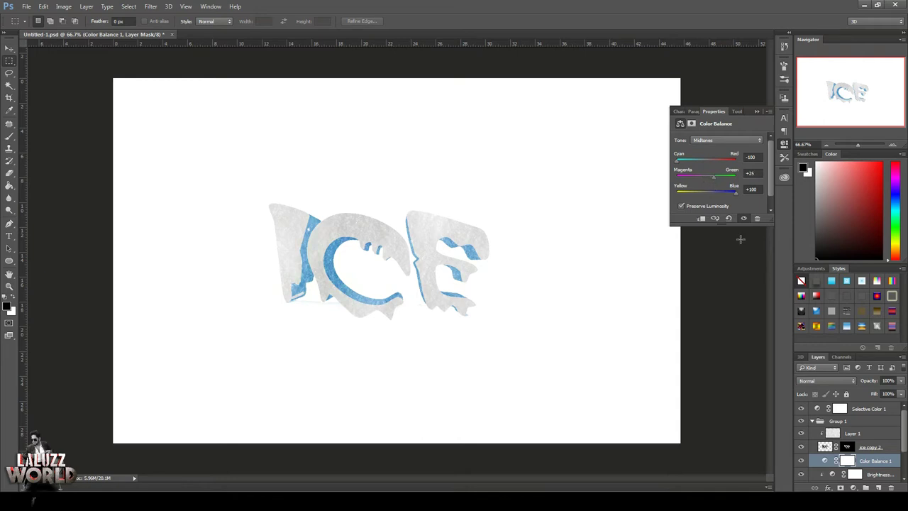
click(846, 381)
click(829, 320)
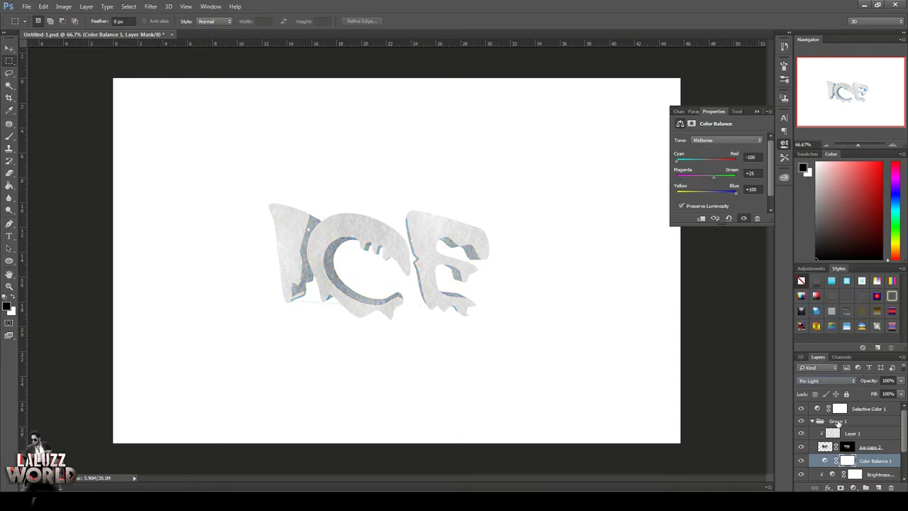
click(838, 381)
click(829, 284)
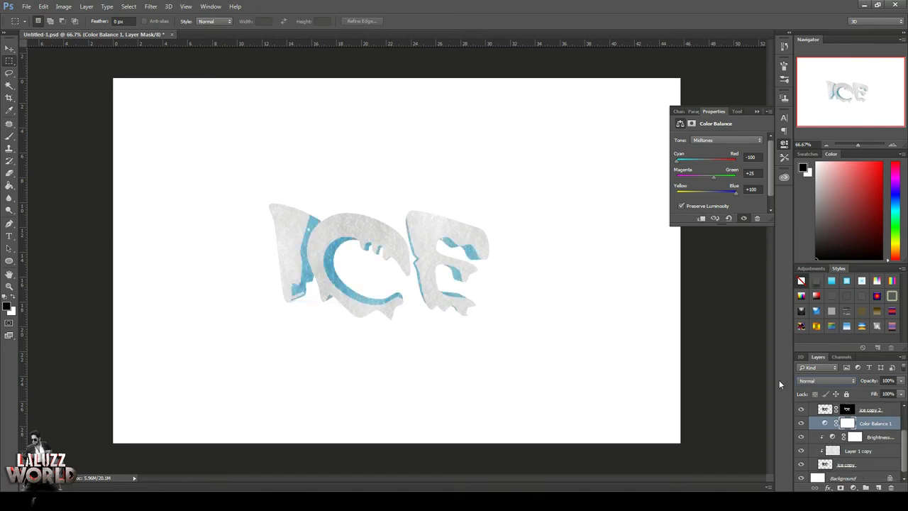
Clip the Color Balance layer, then place a copy inside Group 1 clipped to Layer 1.
right_click(878, 423)
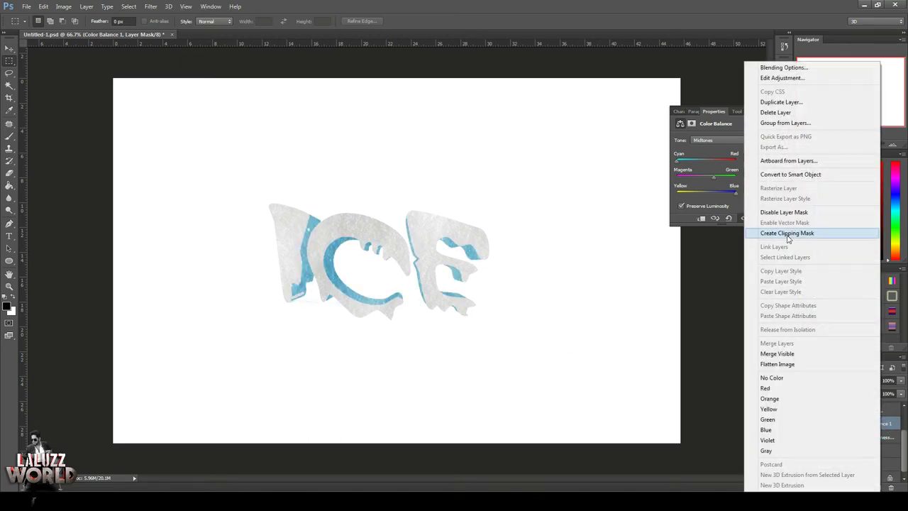
click(787, 234)
drag(879, 457, 883, 439)
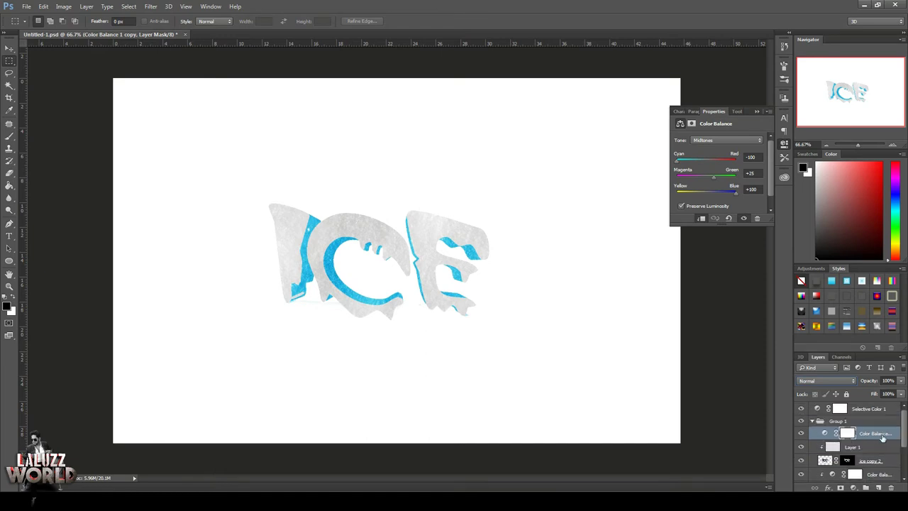
right_click(877, 438)
click(788, 233)
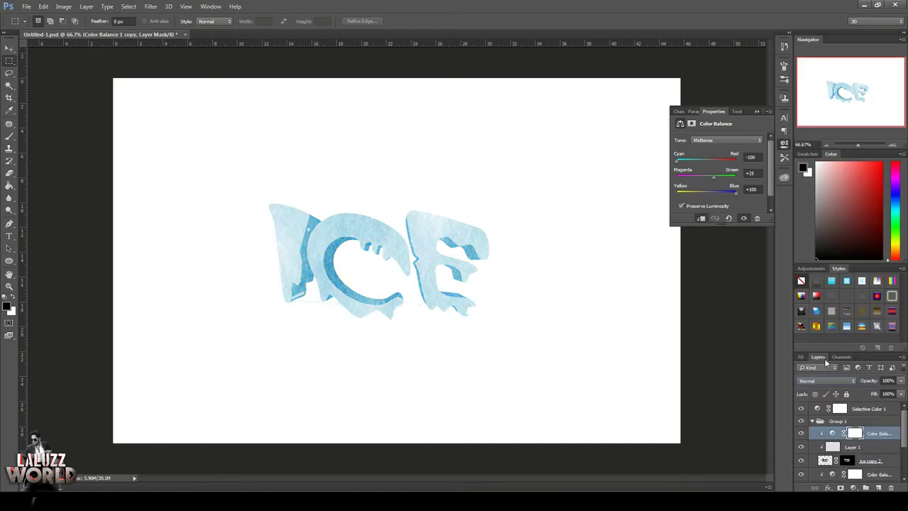
scroll(863, 433, down, 1)
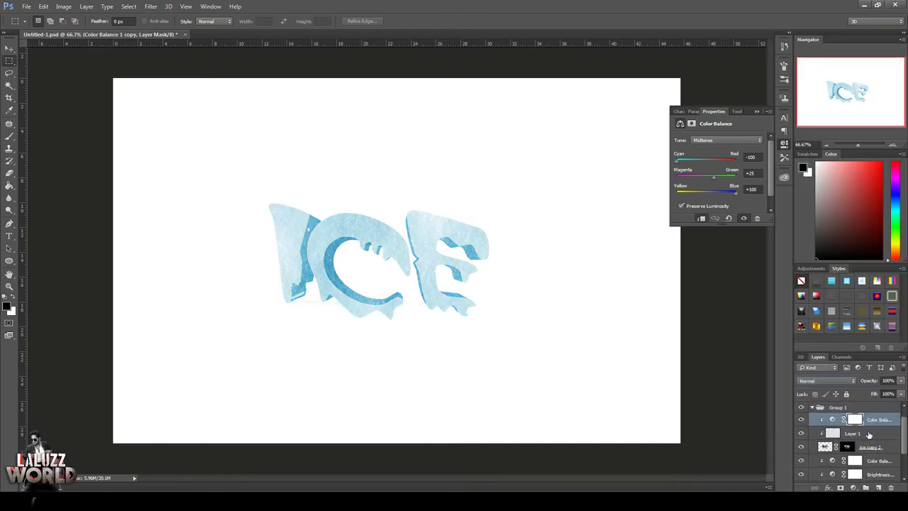
click(835, 381)
click(710, 170)
Review Selective Color 1's settings and clip it to the ICE group.
click(785, 144)
click(813, 408)
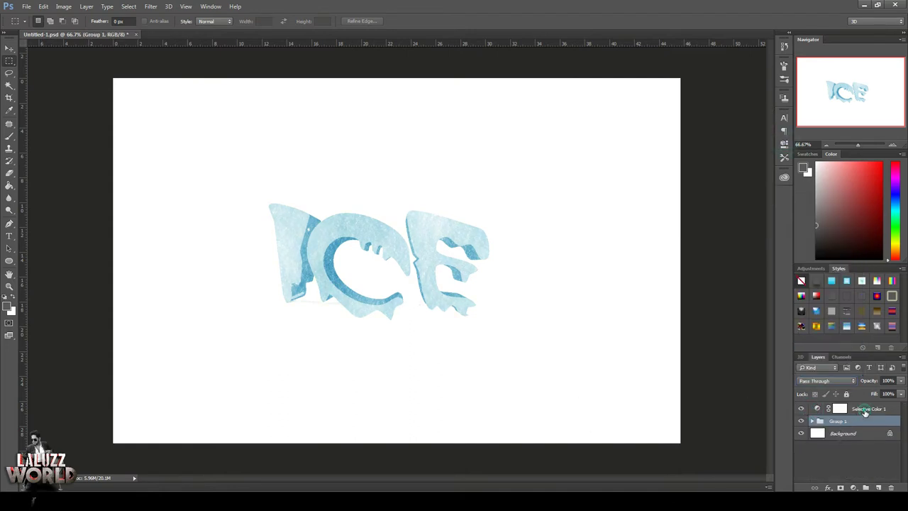
click(865, 410)
click(819, 408)
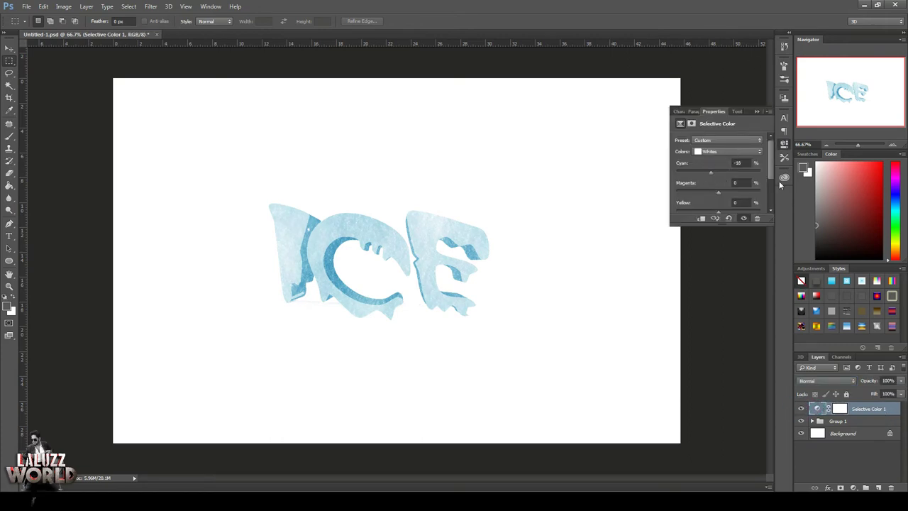
right_click(839, 409)
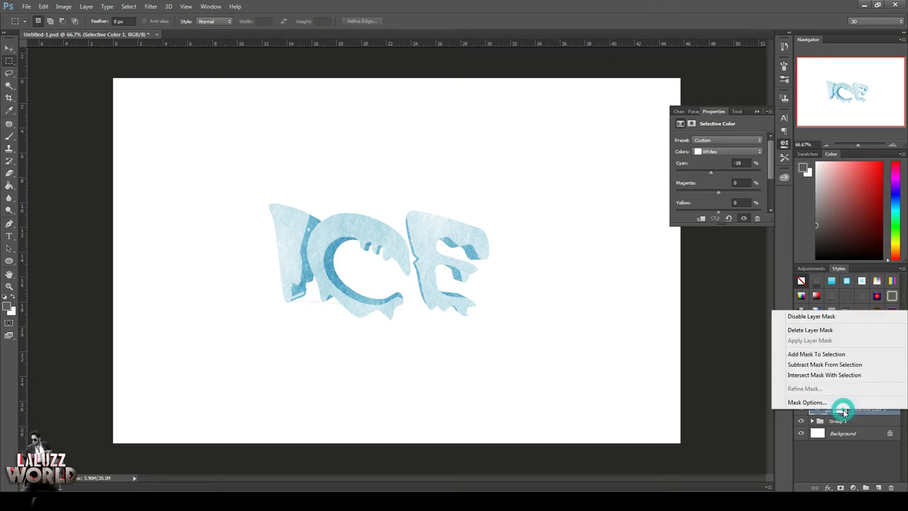
right_click(876, 409)
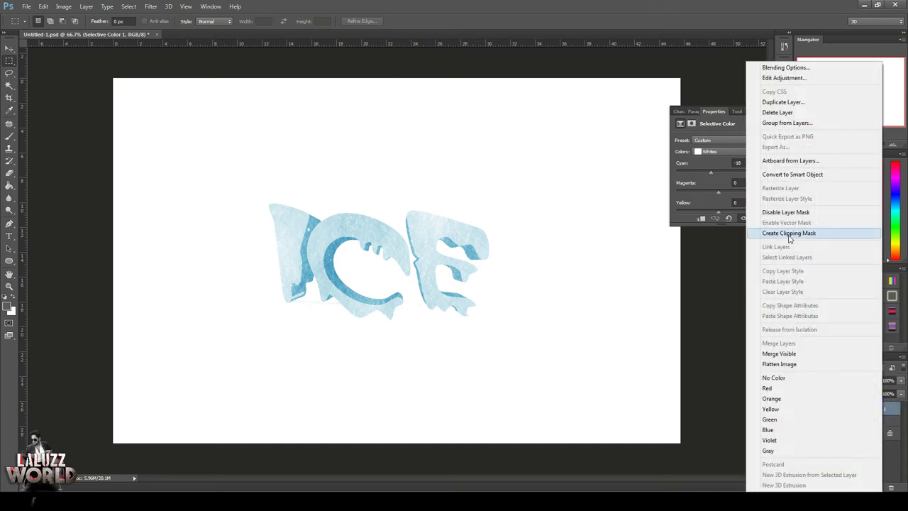
click(812, 288)
Nudge the ICE group slightly up and to the right with the Move tool.
click(784, 147)
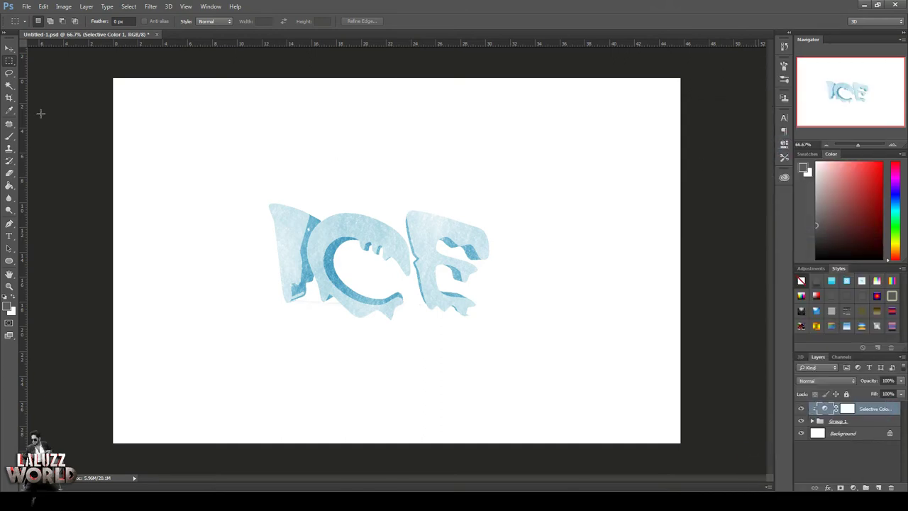
key(v)
mouse_move(382, 235)
mouse_down()
mouse_move(387, 198)
mouse_move(391, 224)
mouse_up()
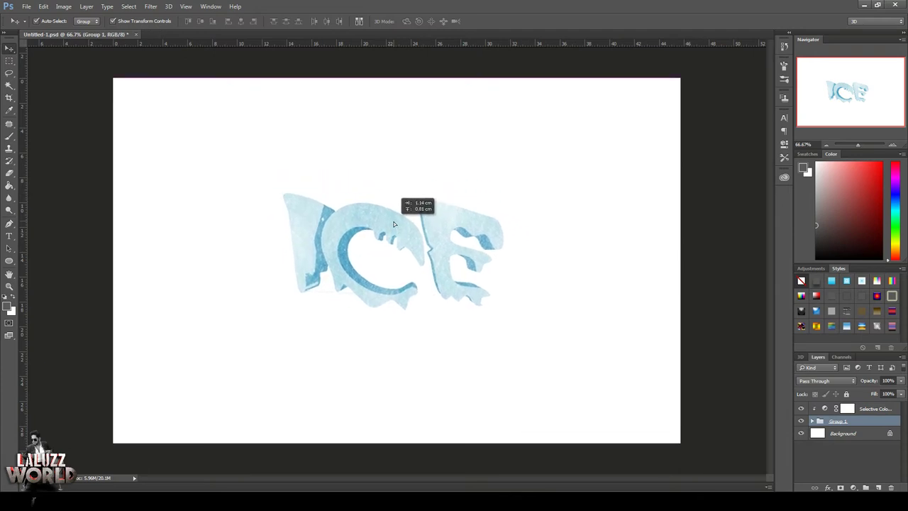
Mask Group 1 and stamp the icicle brush along the tops of the I, C and E.
click(841, 488)
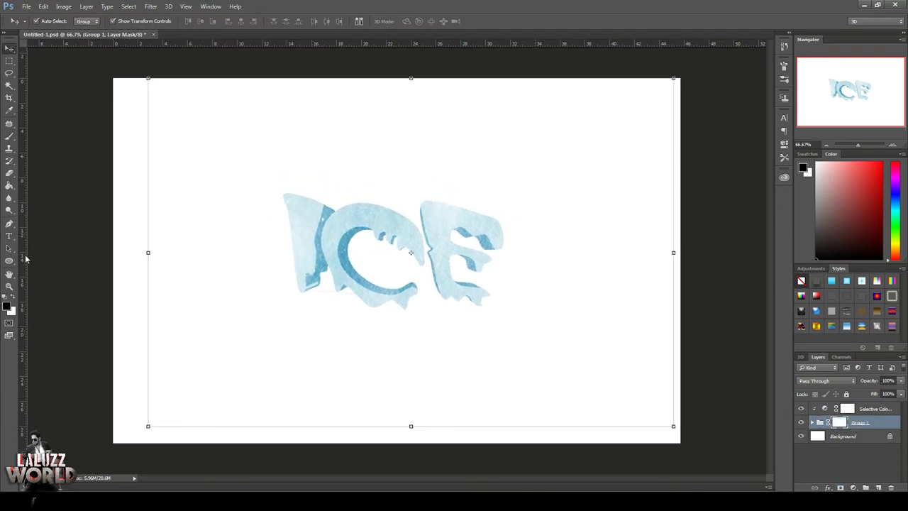
click(7, 137)
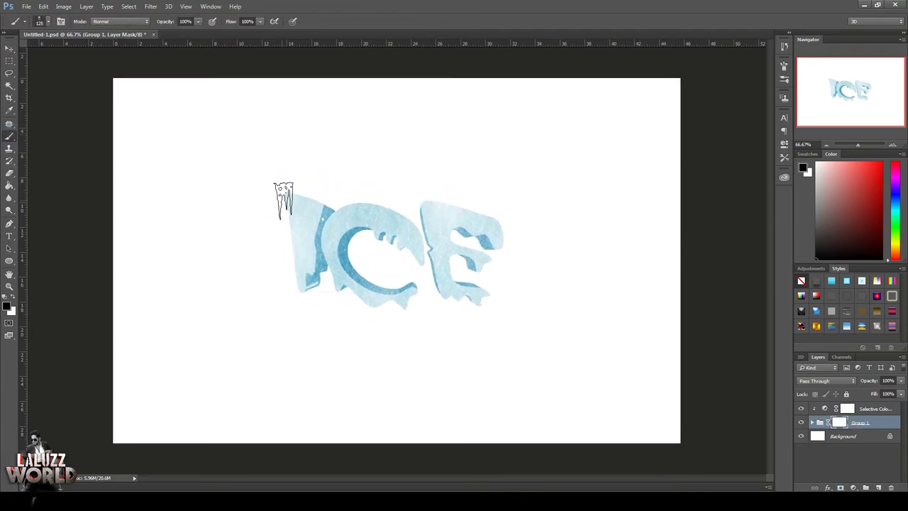
click(368, 217)
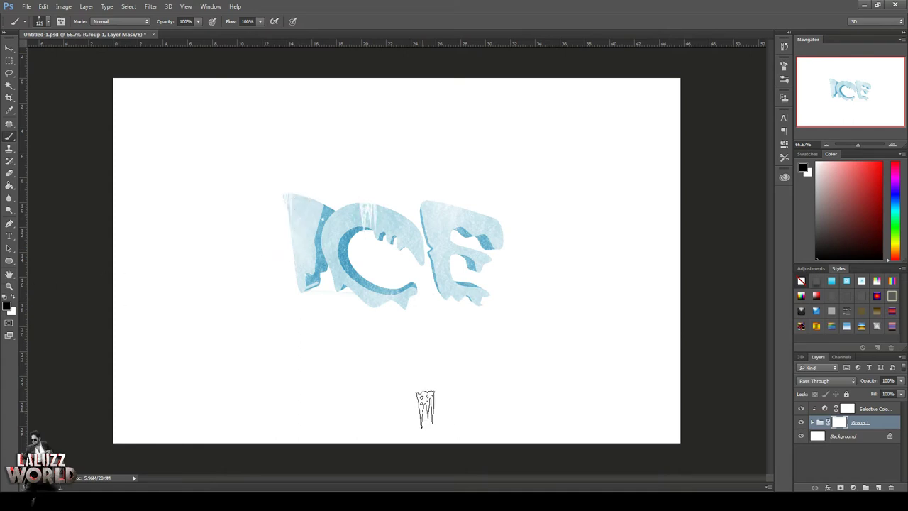
click(428, 218)
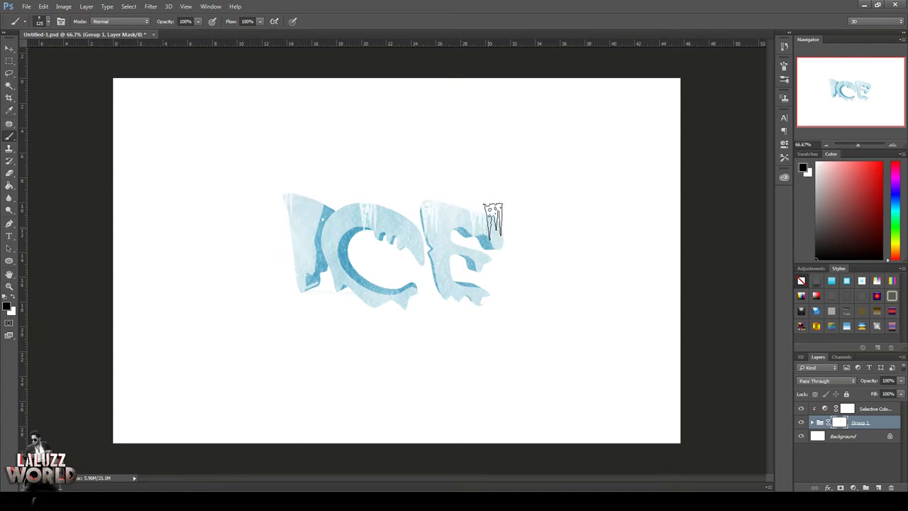
click(447, 216)
click(355, 217)
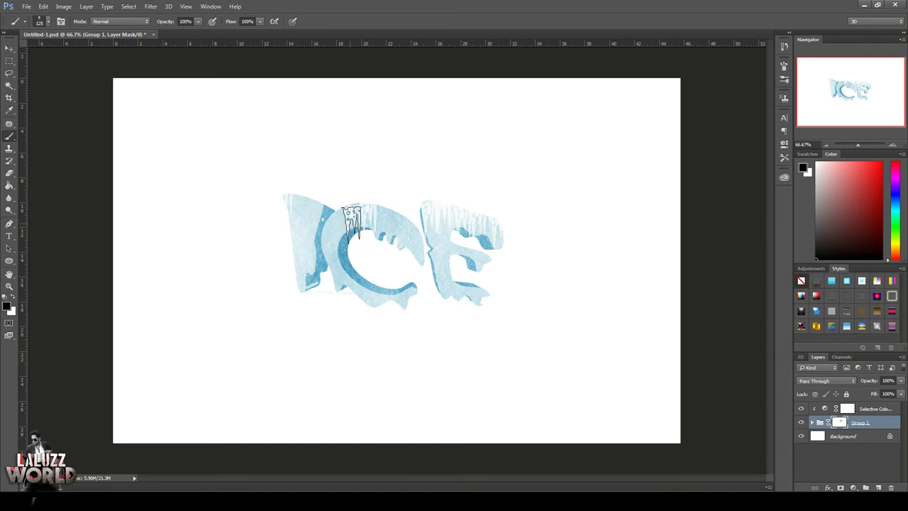
click(334, 220)
click(383, 216)
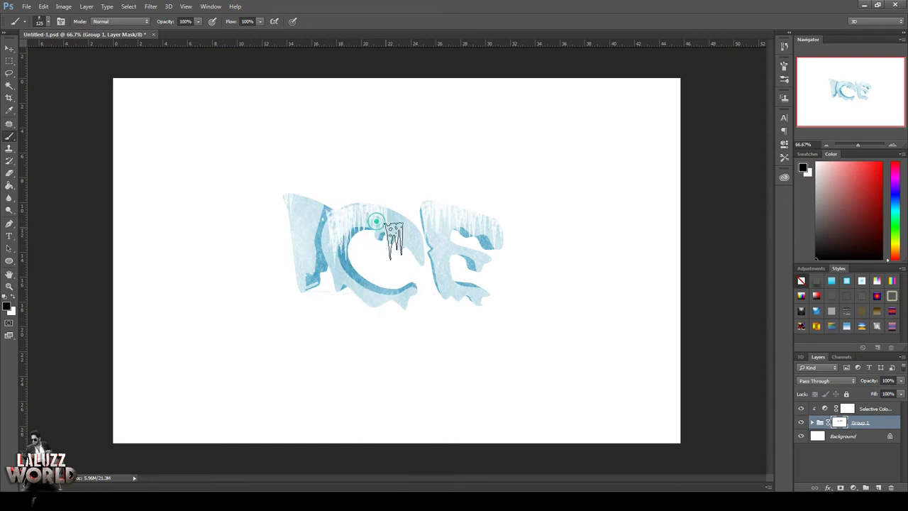
click(400, 216)
click(295, 213)
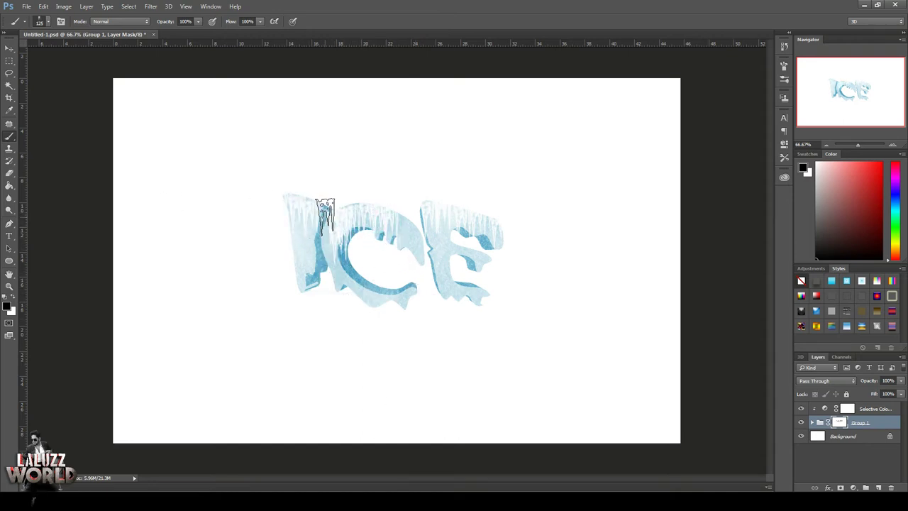
click(425, 240)
Close the ICE document, create a new 2800x1800 px blank document, and browse for an image.
key(v)
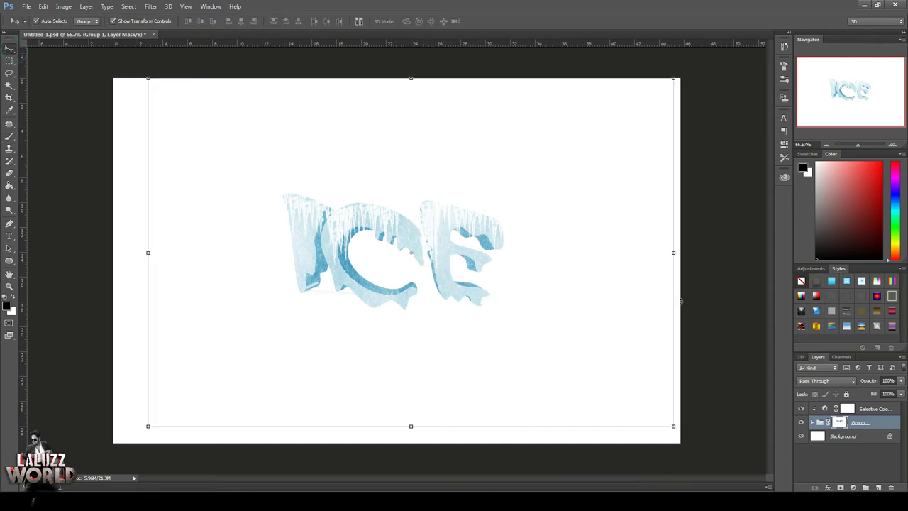
click(710, 303)
click(101, 130)
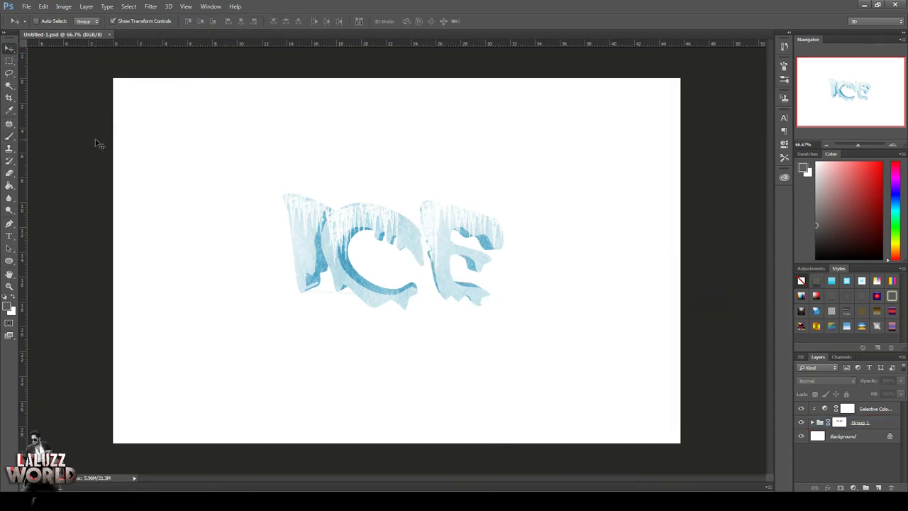
click(108, 34)
click(27, 6)
click(32, 15)
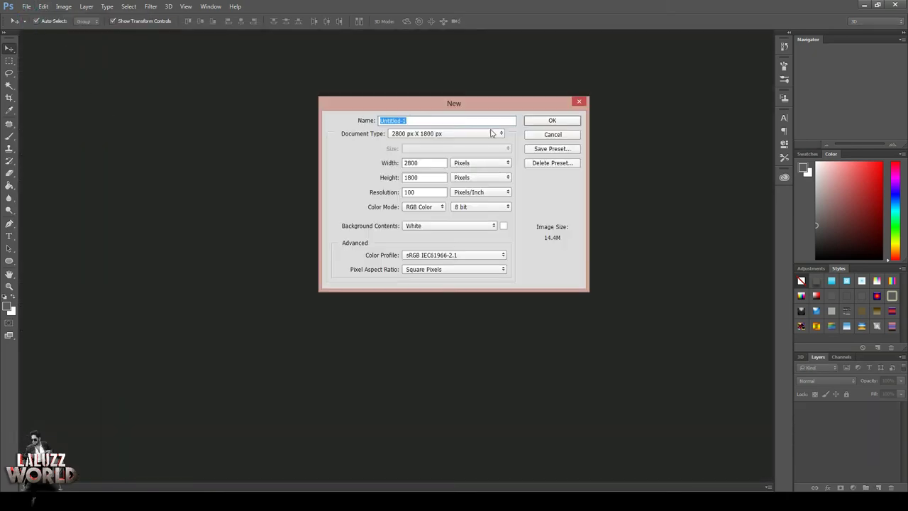
click(556, 121)
key(ctrl+o)
Open the Anger-Iceberg_HI image and drag it into the new document, set lower.
click(263, 114)
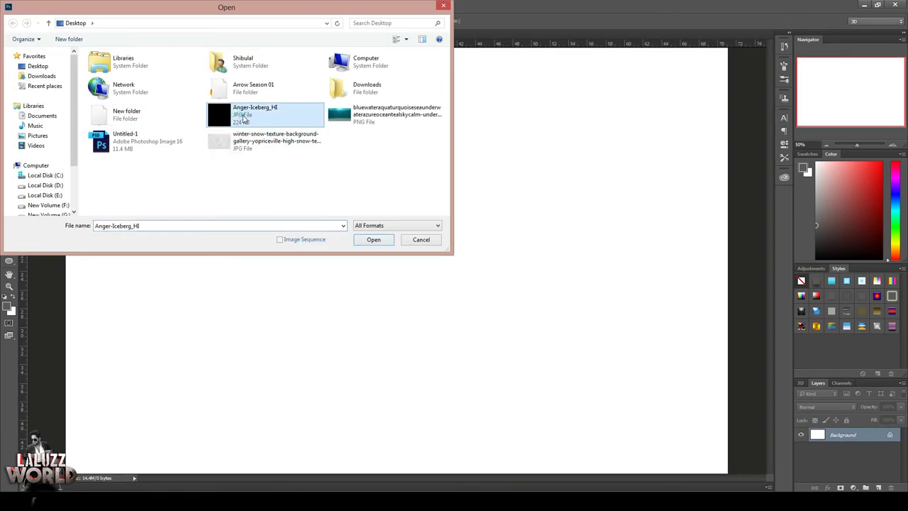
click(373, 239)
mouse_move(185, 34)
mouse_down()
mouse_move(334, 267)
mouse_move(429, 268)
mouse_move(315, 217)
mouse_up()
key(ctrl+minus)
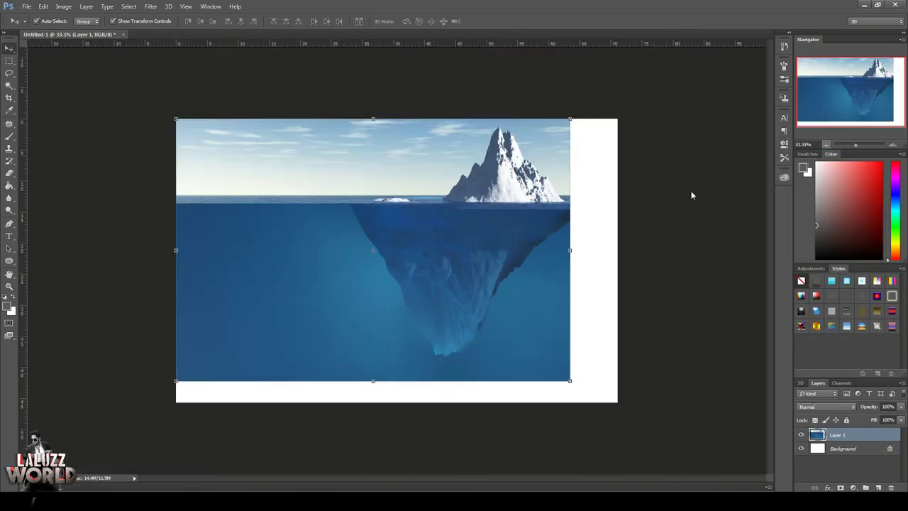
drag(474, 236, 479, 293)
Free Transform the iceberg layer to span the canvas width, lowered with white above.
key(ctrl+t)
drag(569, 177, 618, 142)
mouse_move(544, 205)
mouse_down()
mouse_move(572, 207)
mouse_move(560, 207)
mouse_up()
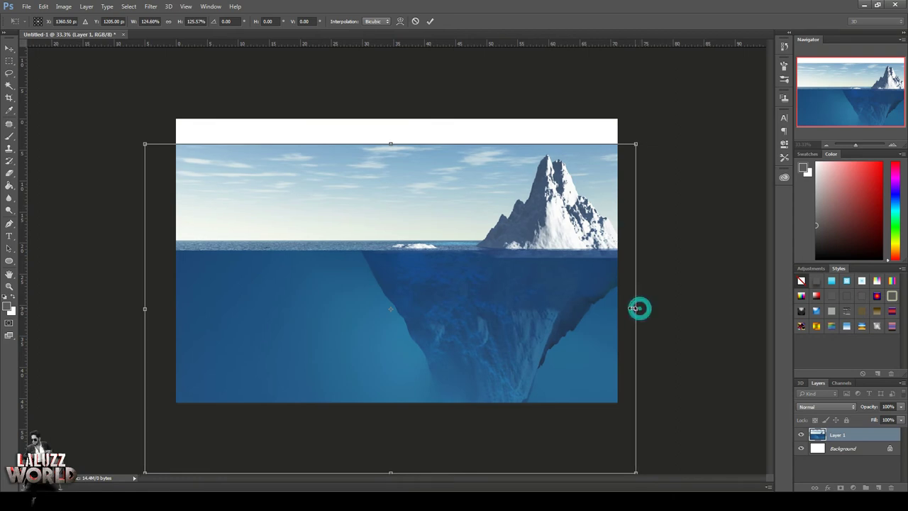
drag(638, 312, 618, 308)
drag(297, 192, 343, 192)
drag(208, 305, 168, 302)
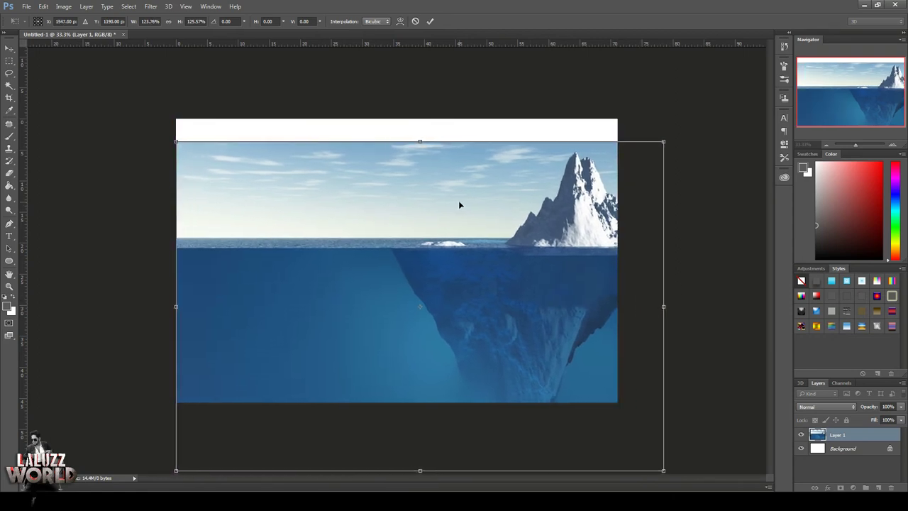
drag(459, 201, 458, 219)
key(Return)
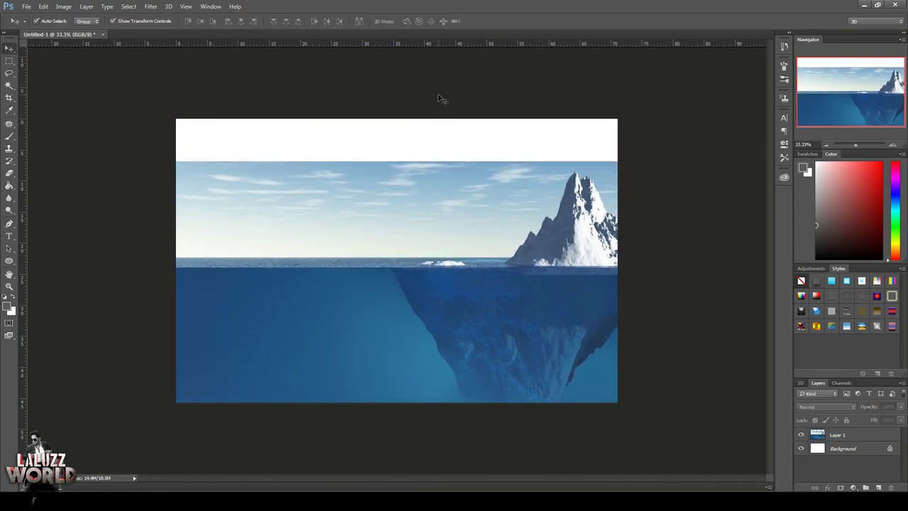
Pick the Quick Selection tool, dismiss the error, and select Layer 1.
click(9, 85)
click(49, 83)
click(204, 184)
click(459, 198)
click(838, 435)
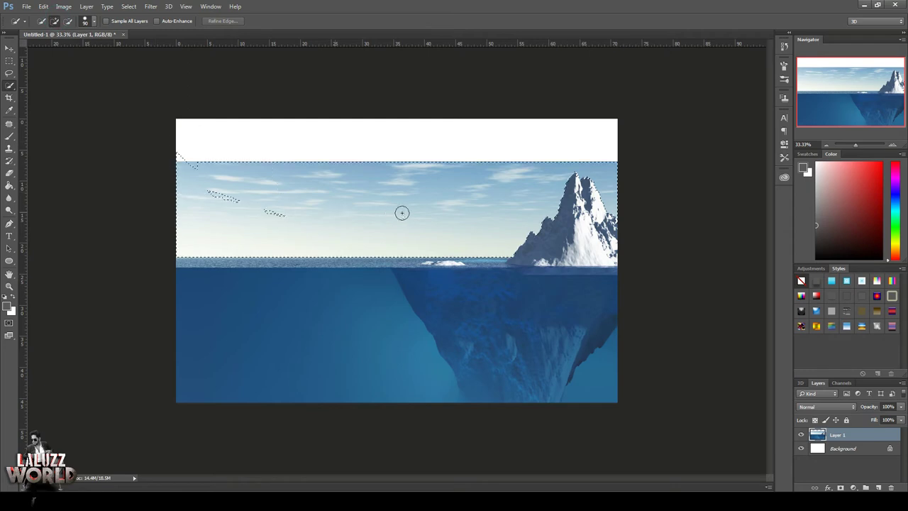
Select the pale sky and mask it out of the iceberg layer with an inverted mask.
drag(343, 209, 248, 205)
click(187, 156)
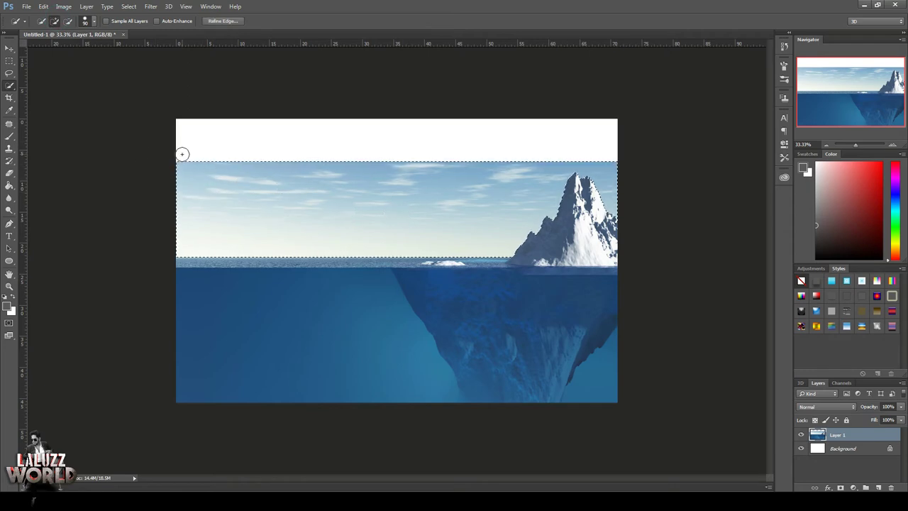
alt+click(181, 150)
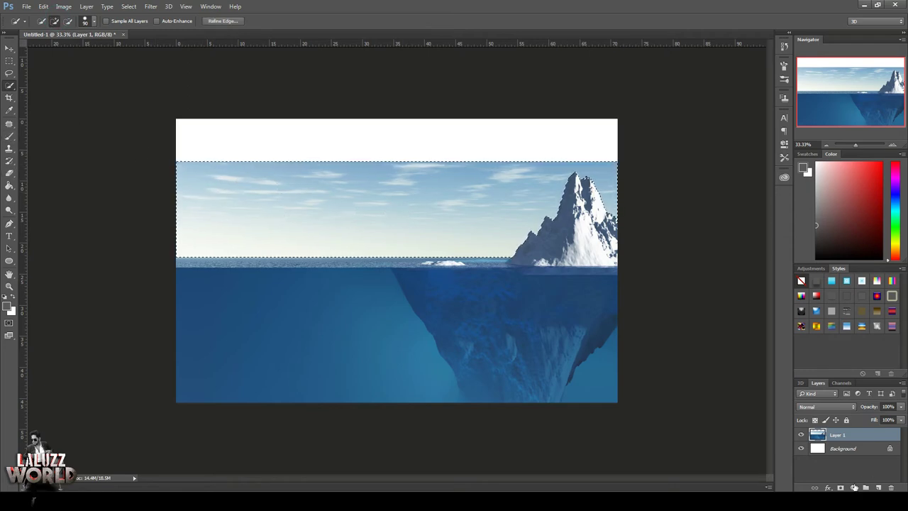
click(840, 488)
click(785, 143)
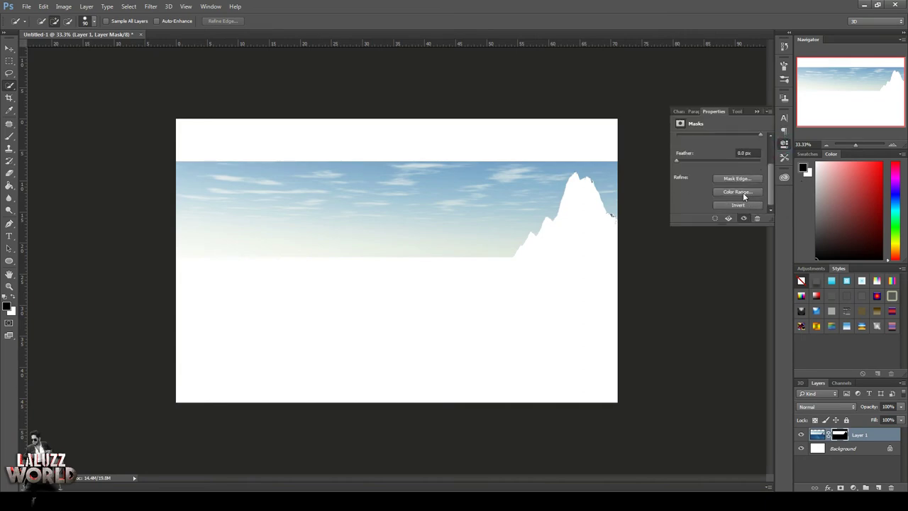
click(742, 205)
Open the cloudy sky image and drag it into the iceberg scene as Layer 2.
click(27, 6)
click(36, 26)
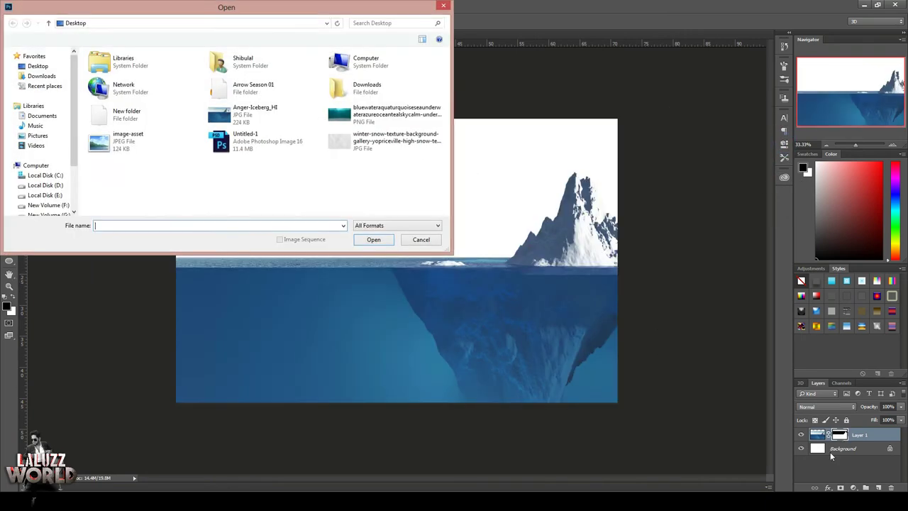
click(155, 146)
click(374, 237)
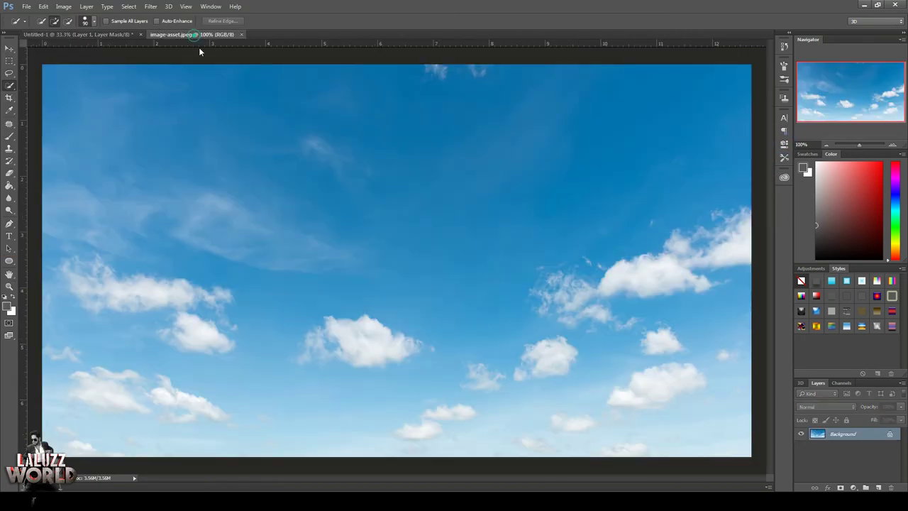
mouse_move(199, 34)
mouse_down()
mouse_move(497, 43)
mouse_move(50, 128)
mouse_up()
key(v)
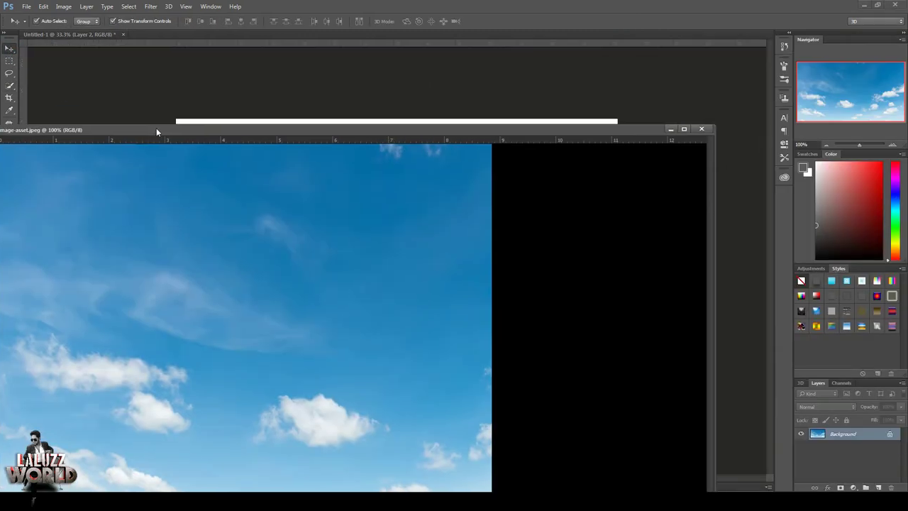
drag(284, 284, 269, 185)
Scale the sky to the canvas width, fit it to the horizon, and place it beneath Layer 1.
drag(387, 249, 675, 294)
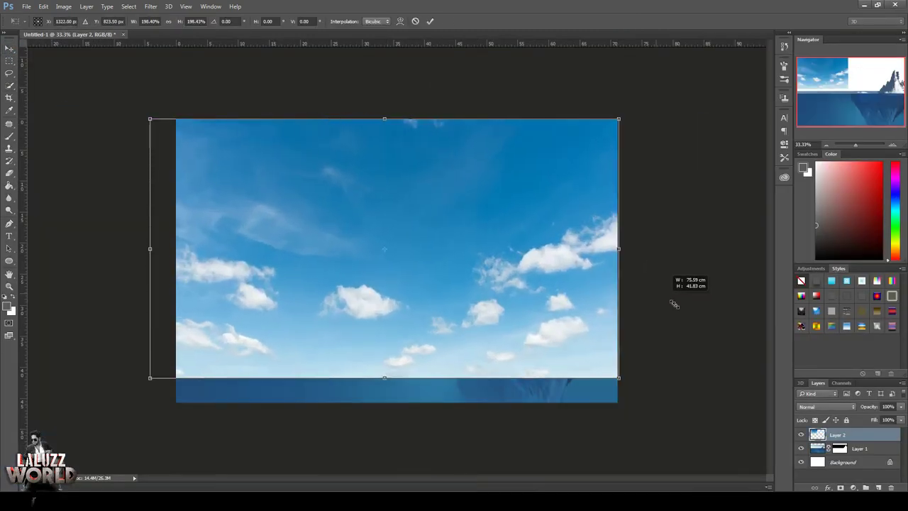
drag(438, 302, 446, 180)
key(Return)
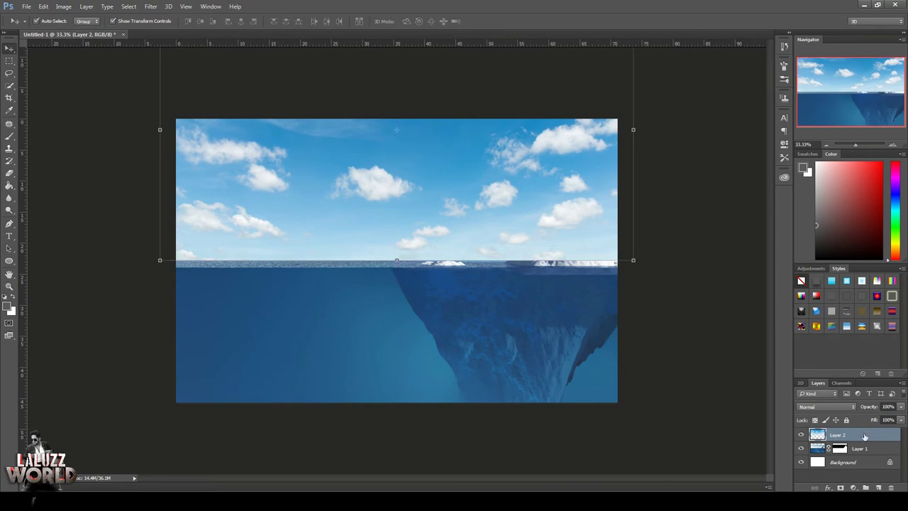
drag(838, 435, 837, 458)
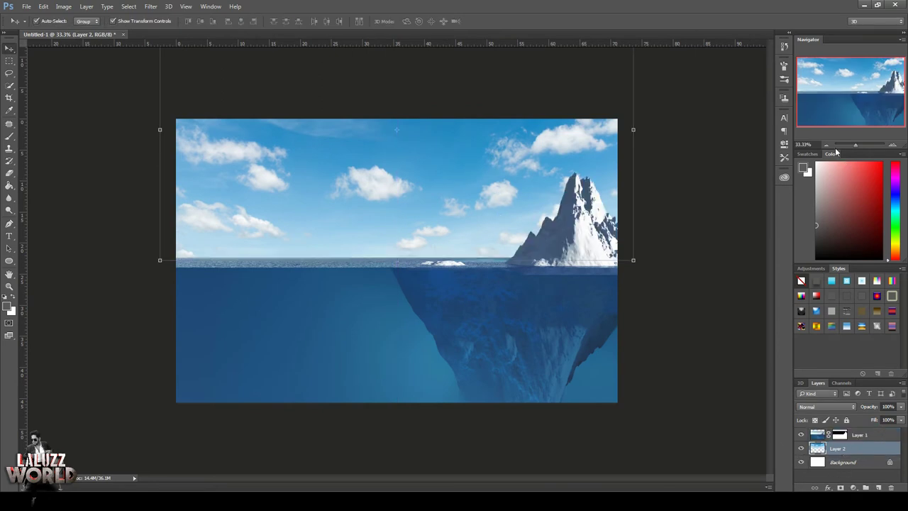
key(ctrl+minus)
key(ctrl+minus)
key(ctrl+minus)
drag(397, 159, 397, 183)
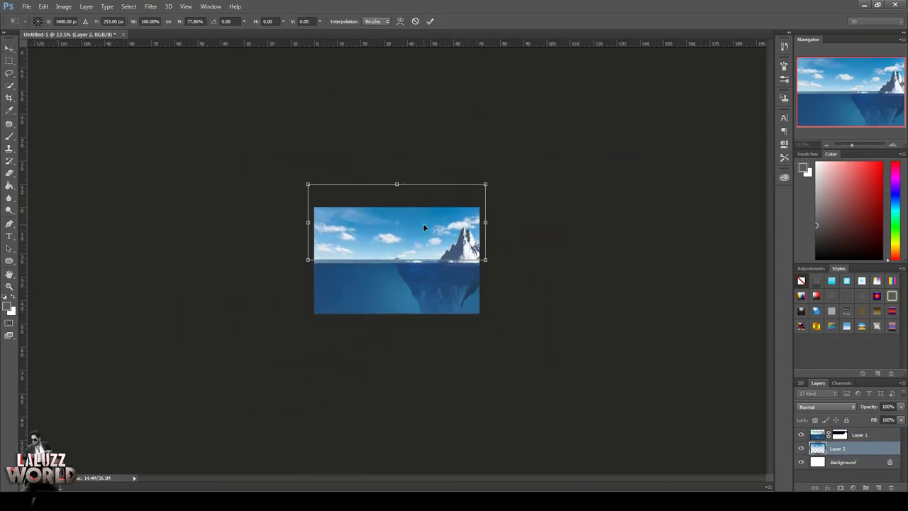
key(Return)
drag(853, 145, 857, 145)
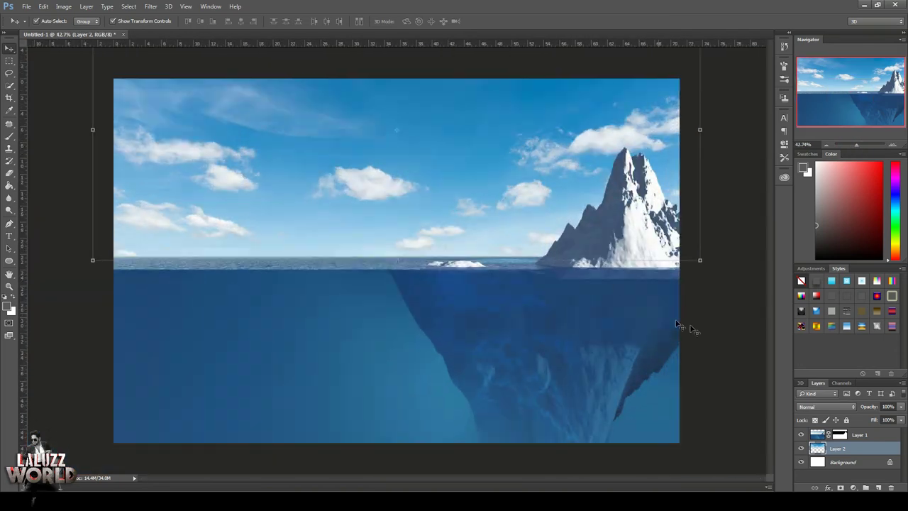
click(692, 328)
click(26, 6)
Open Untitled-1.psd, group its ICE layers, drag them into the scene, and close without saving.
click(35, 27)
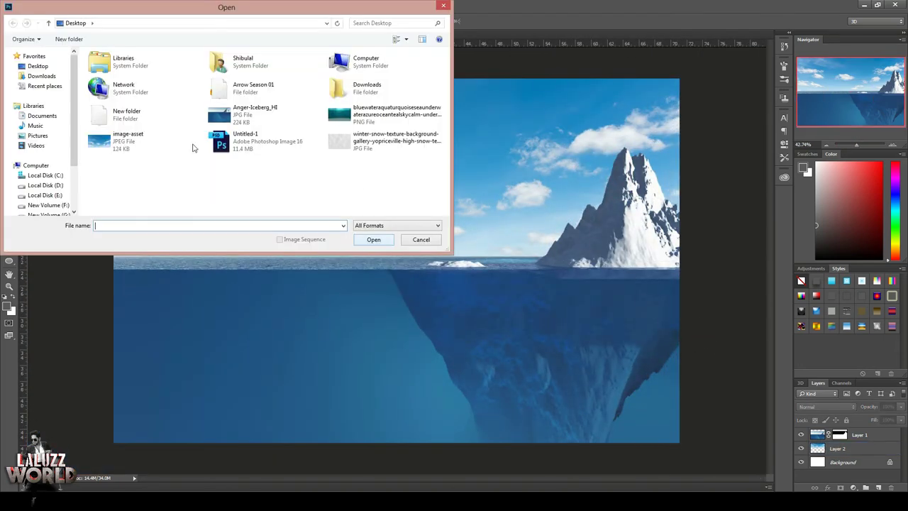
double_click(273, 147)
click(883, 451)
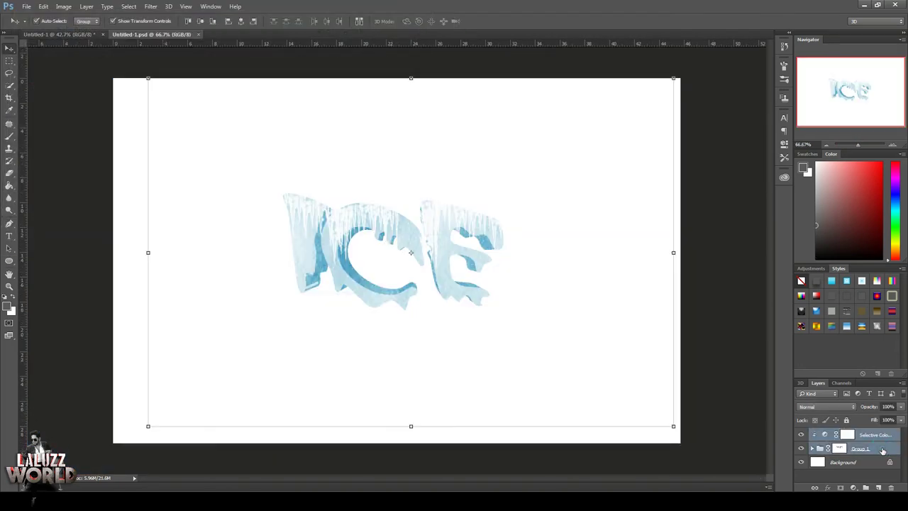
key(ctrl+g)
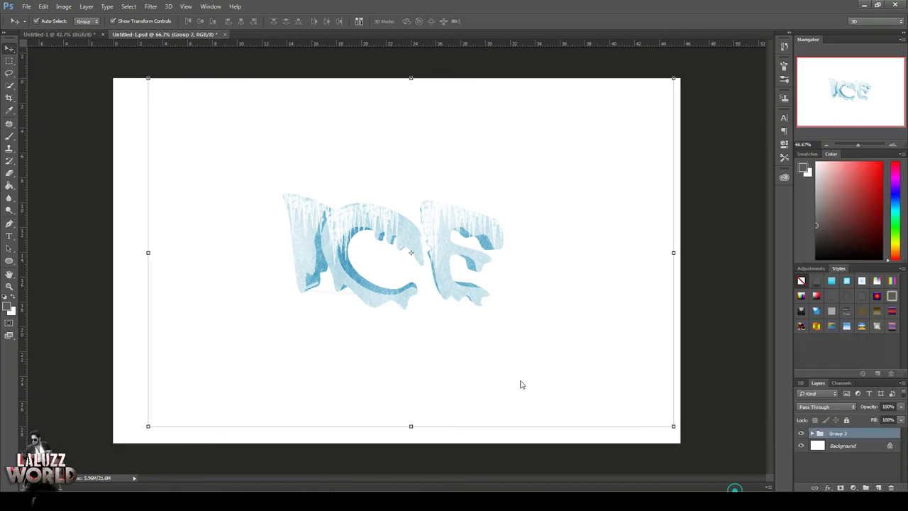
drag(151, 35, 422, 59)
drag(512, 281, 341, 281)
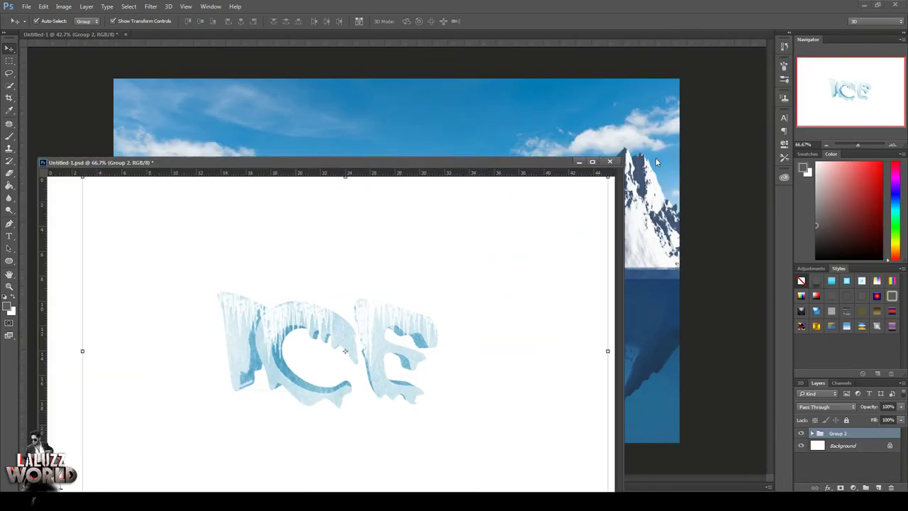
click(609, 162)
click(461, 189)
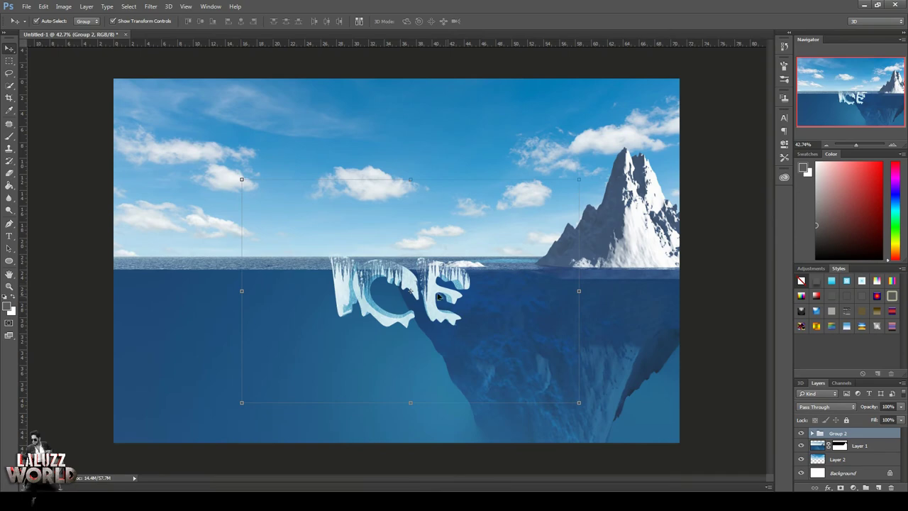
Enlarge the ICE text and position it straddling the horizon.
drag(439, 297, 426, 259)
key(ctrl+t)
drag(595, 132, 653, 90)
drag(432, 227, 428, 250)
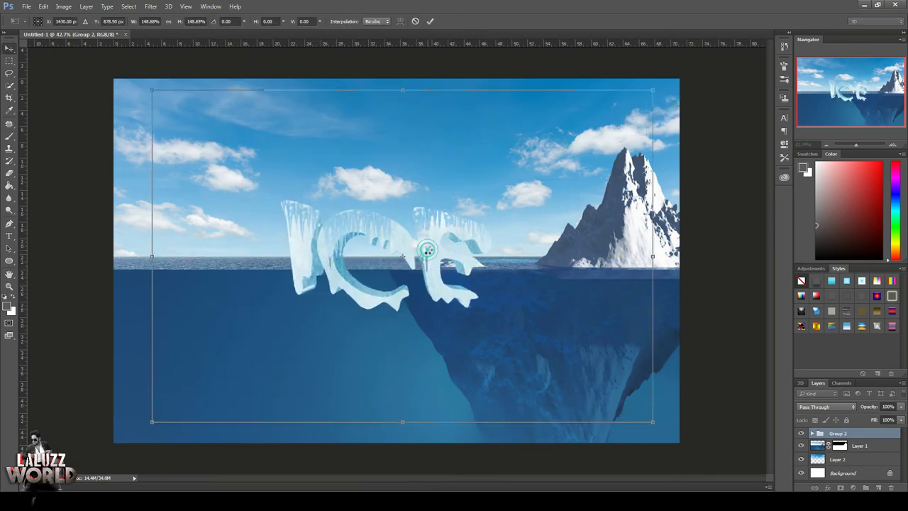
key(Return)
Lower the Density of Group 1's mask slightly.
click(813, 433)
click(847, 459)
click(784, 143)
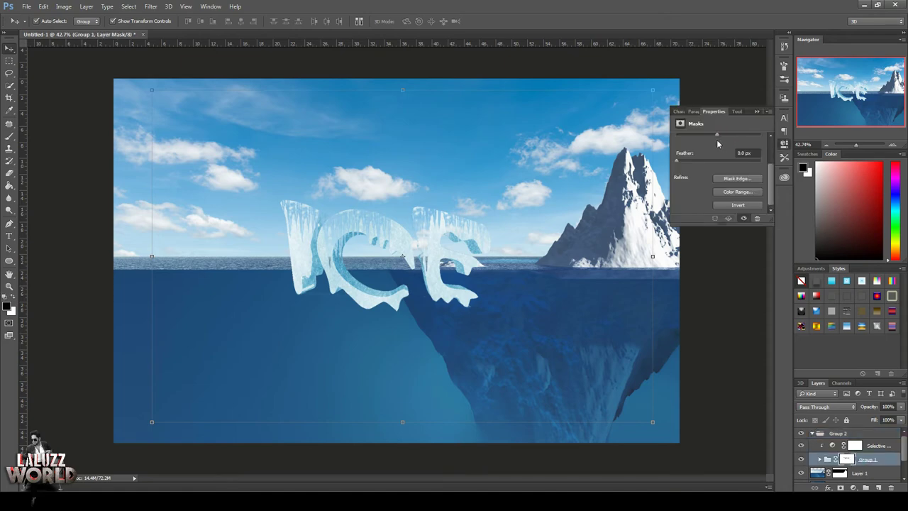
drag(711, 135, 706, 135)
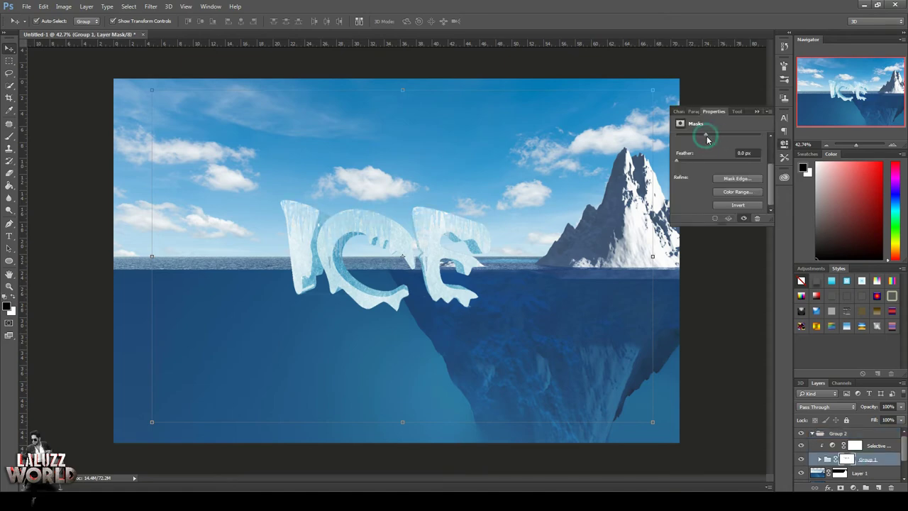
click(707, 382)
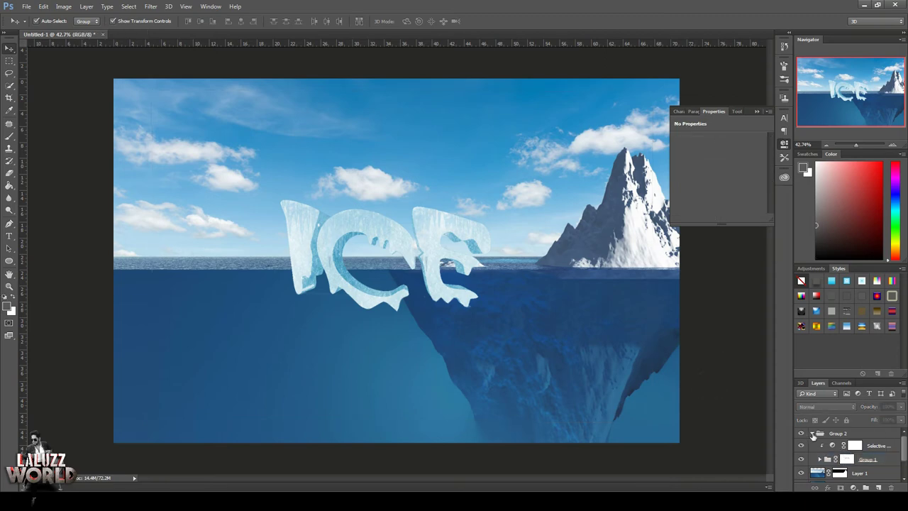
click(784, 143)
Nudge the ICE text, then open the underwater image and drag it into the scene.
drag(364, 220, 356, 228)
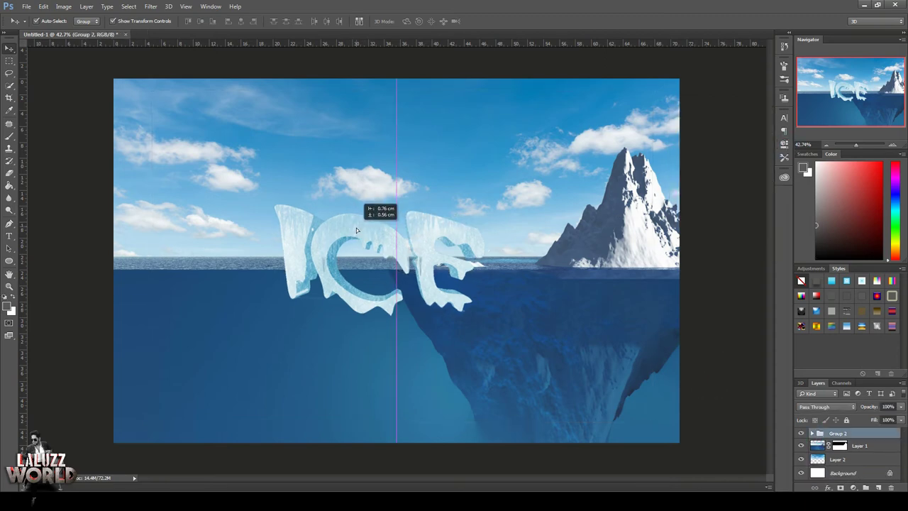
click(703, 276)
click(26, 7)
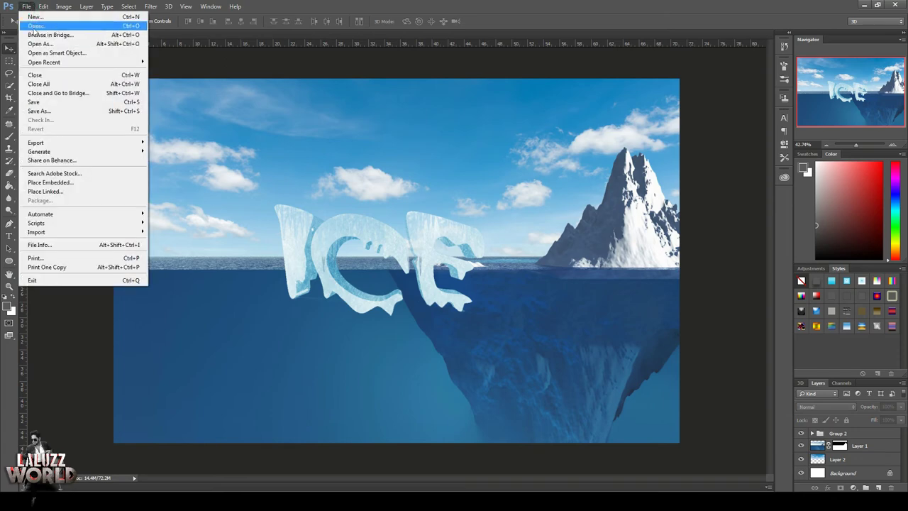
click(42, 20)
key(ctrl+v)
click(376, 240)
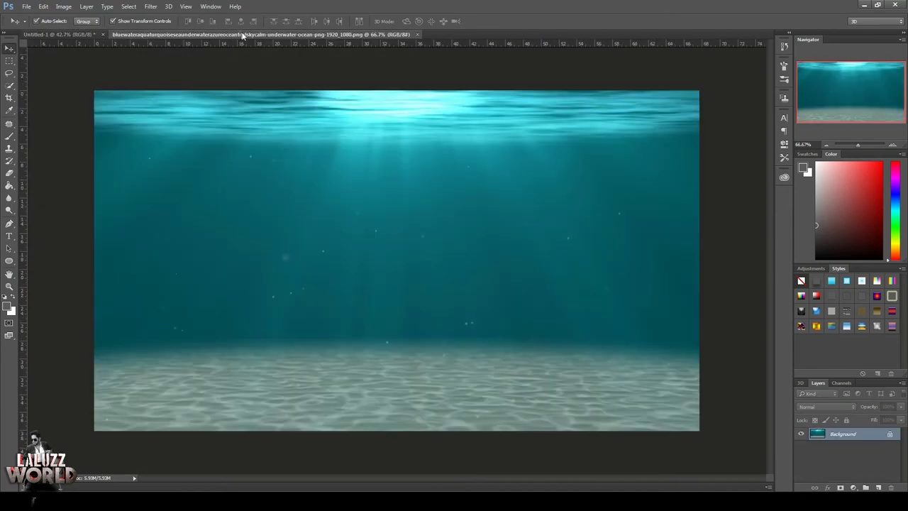
drag(294, 33, 491, 181)
drag(270, 336, 273, 340)
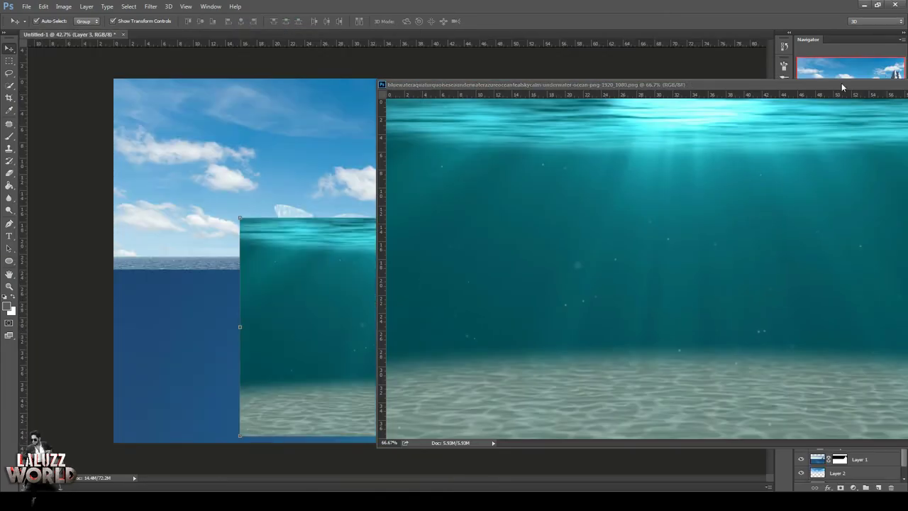
Stretch the underwater layer to full width, align it to the horizon, and set opacity 43%.
drag(398, 313, 370, 296)
key(ctrl+t)
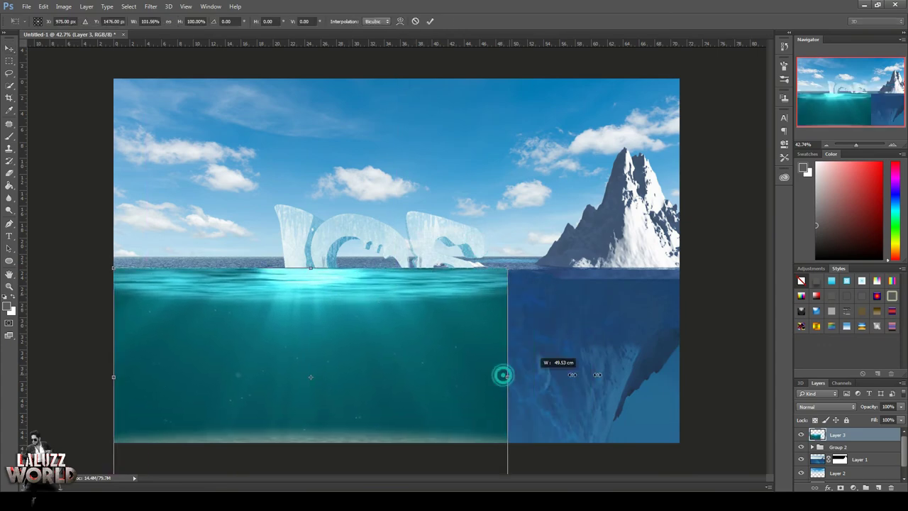
drag(501, 353, 679, 353)
key(ctrl+minus)
key(ctrl+minus)
key(ctrl+minus)
drag(397, 331, 397, 413)
key(Return)
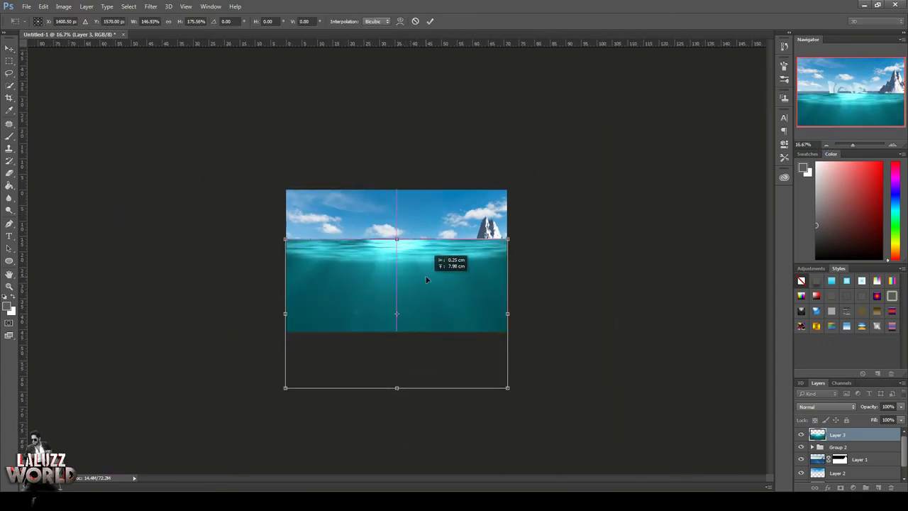
drag(457, 291, 457, 266)
drag(901, 407, 873, 418)
click(893, 146)
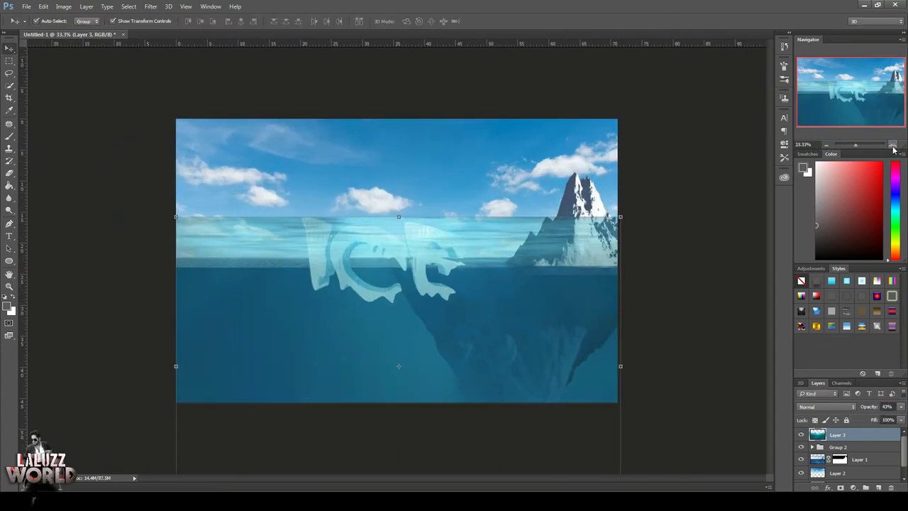
Marquee-select Layer 3 from the top down to the waterline and delete it.
click(9, 60)
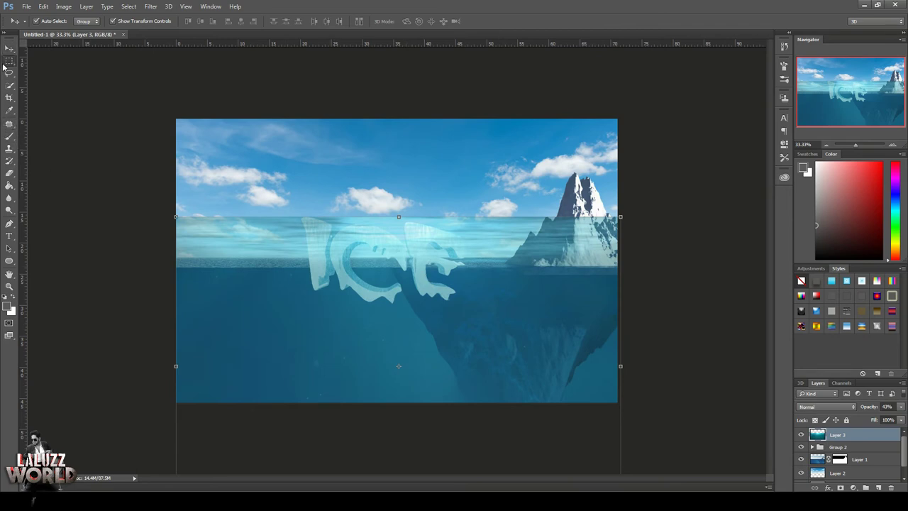
drag(176, 119, 641, 264)
key(Delete)
Clear the selection, nudge the ICE text into place, and select the water layer.
click(9, 49)
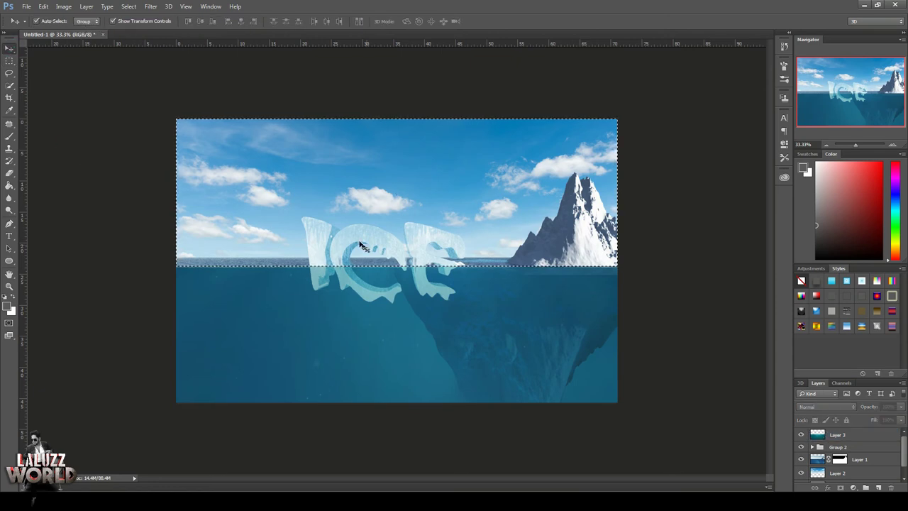
click(462, 190)
key(ctrl+d)
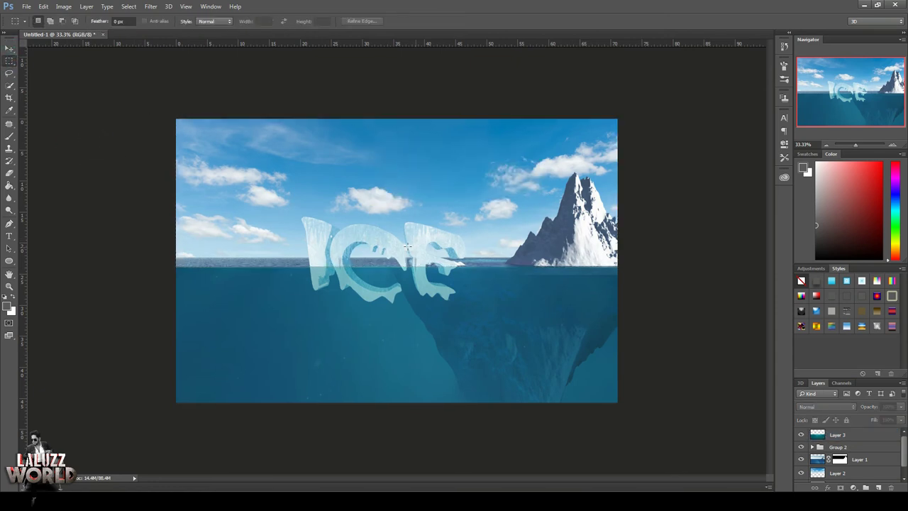
click(9, 48)
drag(364, 234, 366, 235)
click(548, 348)
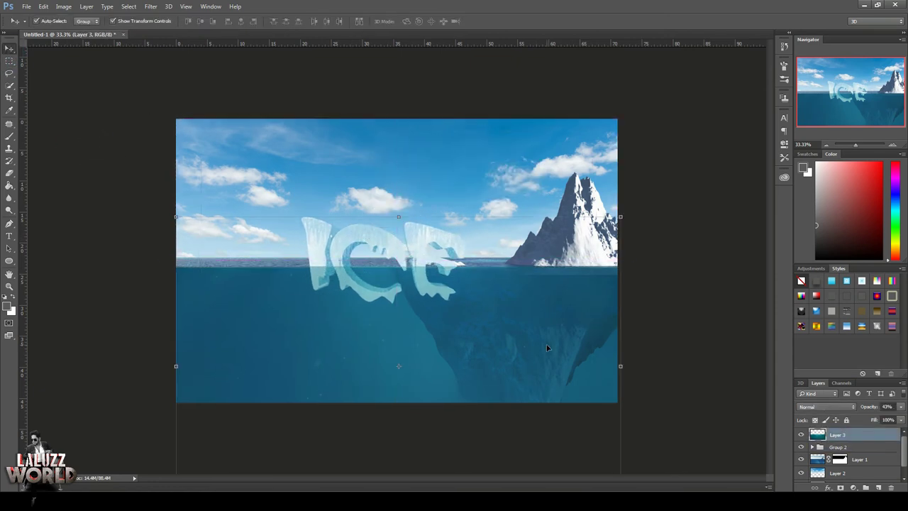
Mask Layer 3 and paint out the water along the horizon.
click(841, 488)
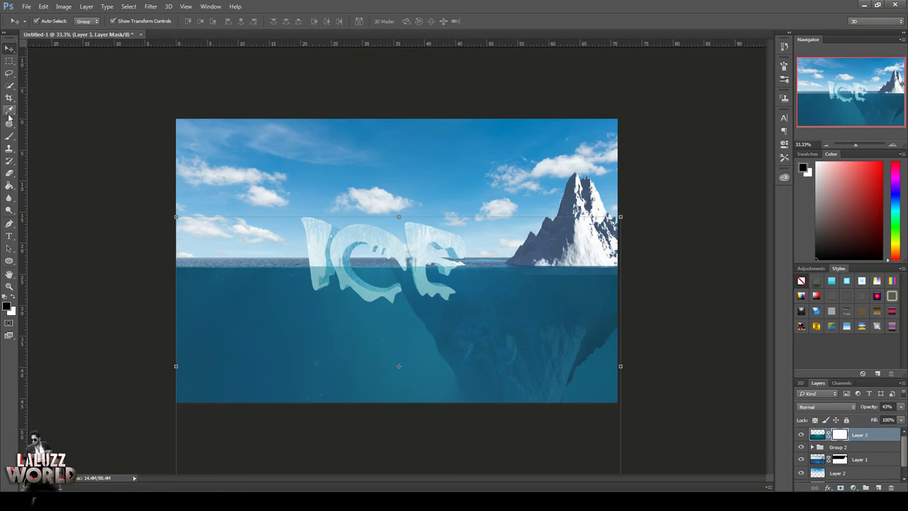
click(9, 135)
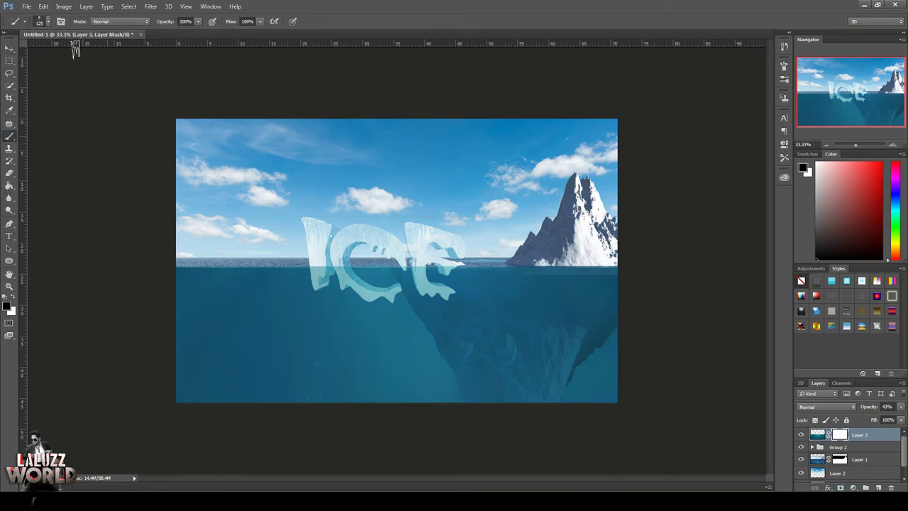
click(49, 22)
drag(468, 263, 494, 263)
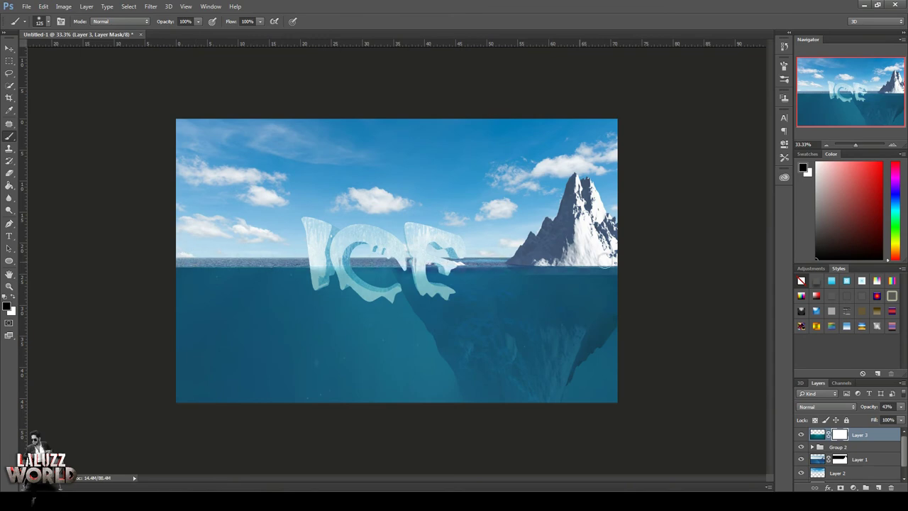
mouse_move(605, 261)
mouse_down()
mouse_move(430, 261)
mouse_move(419, 273)
mouse_move(226, 264)
mouse_up()
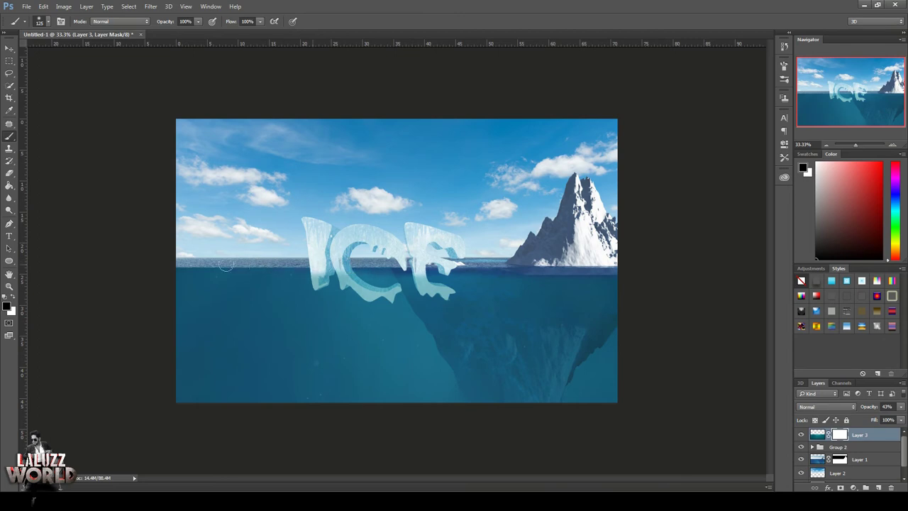
Set the water layer to 100% opacity in Hard Light and reposition it slightly.
click(10, 48)
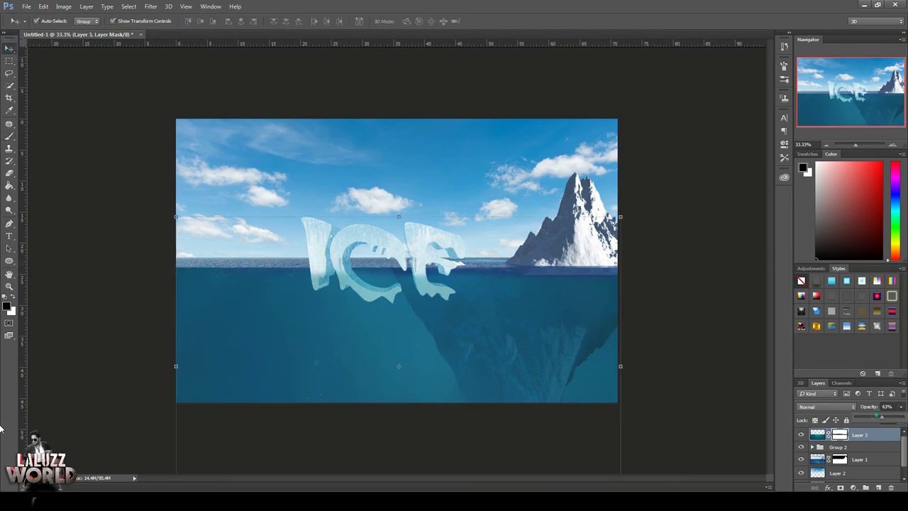
drag(901, 406, 907, 431)
click(826, 407)
click(806, 372)
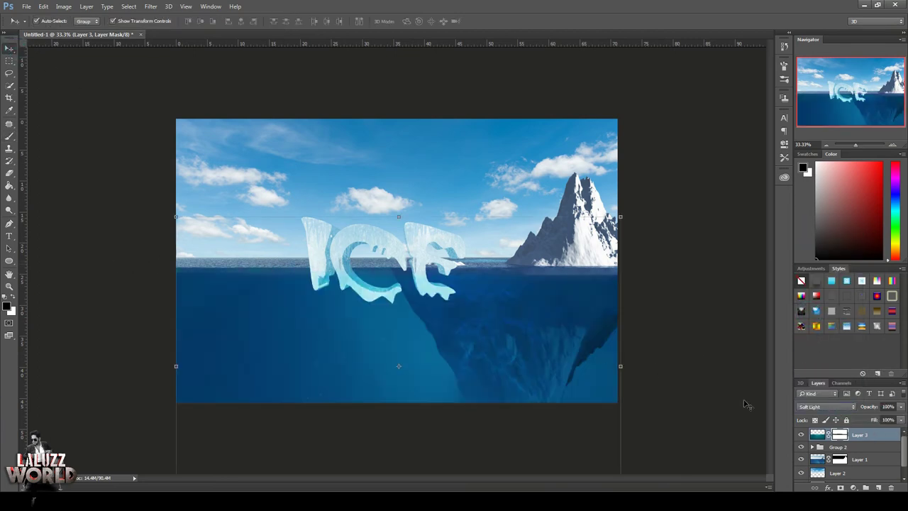
click(814, 410)
click(807, 313)
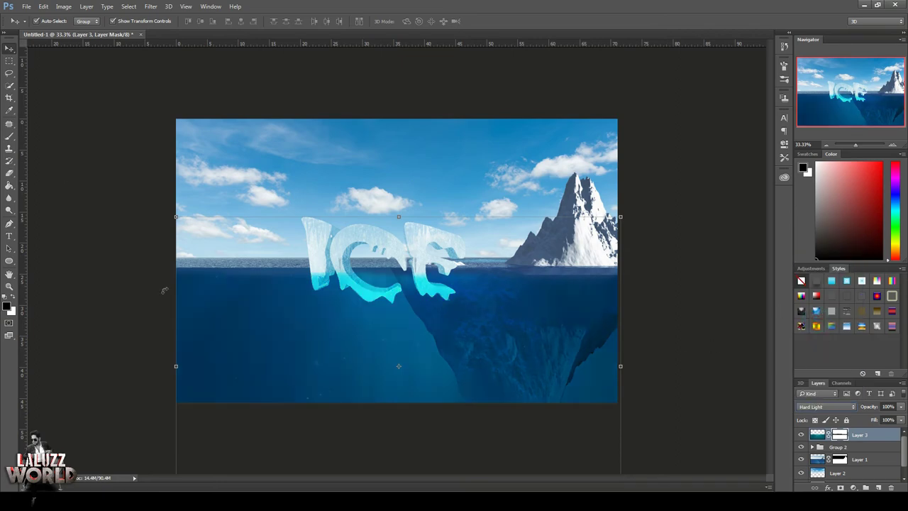
drag(299, 333, 304, 325)
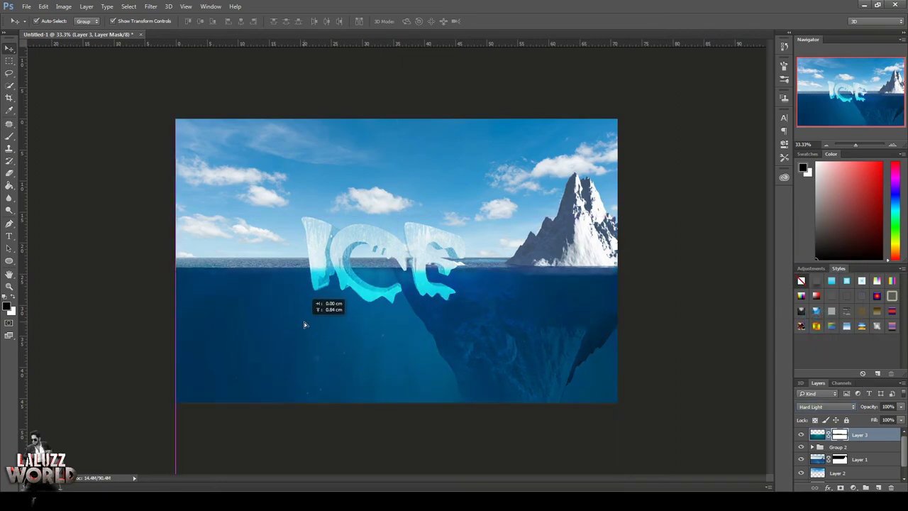
drag(304, 325, 303, 321)
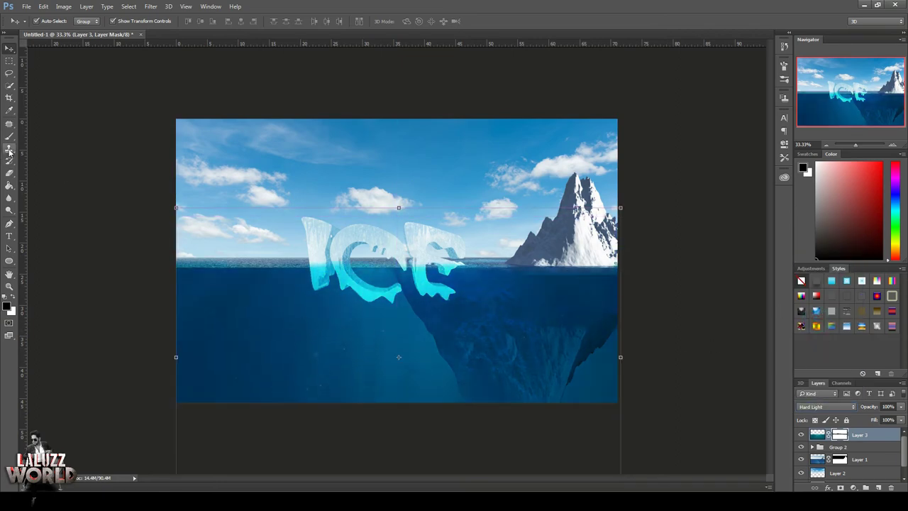
click(9, 136)
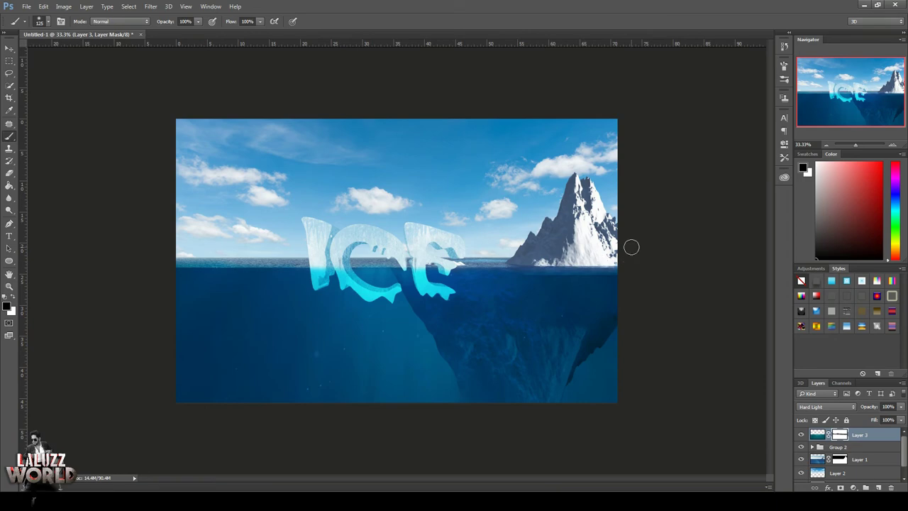
click(10, 47)
click(415, 248)
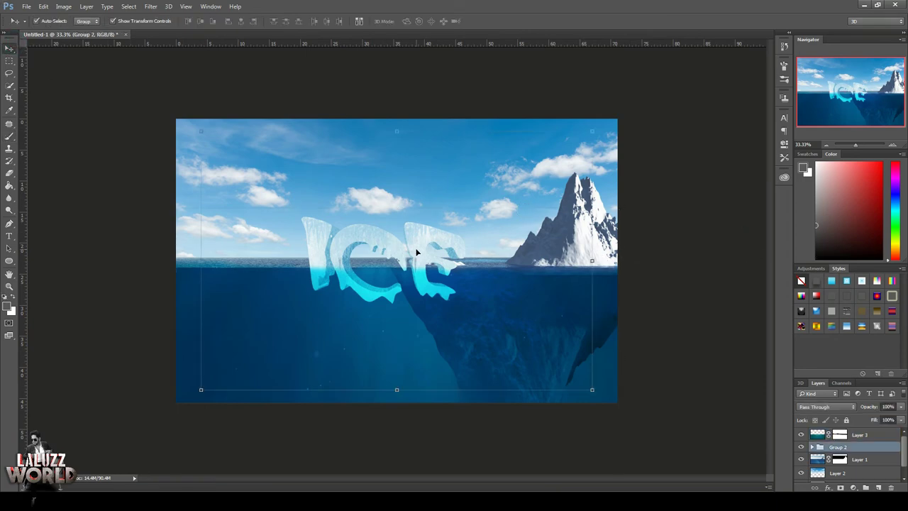
Add a Brightness/Contrast layer clipped to Group 2 with contrast 100 and brightness -106.
click(854, 487)
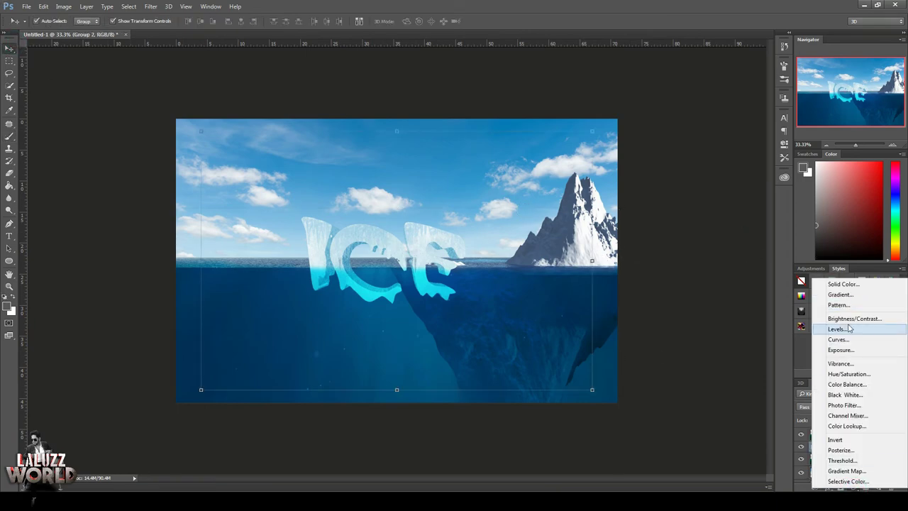
click(831, 319)
drag(722, 187, 776, 184)
click(702, 219)
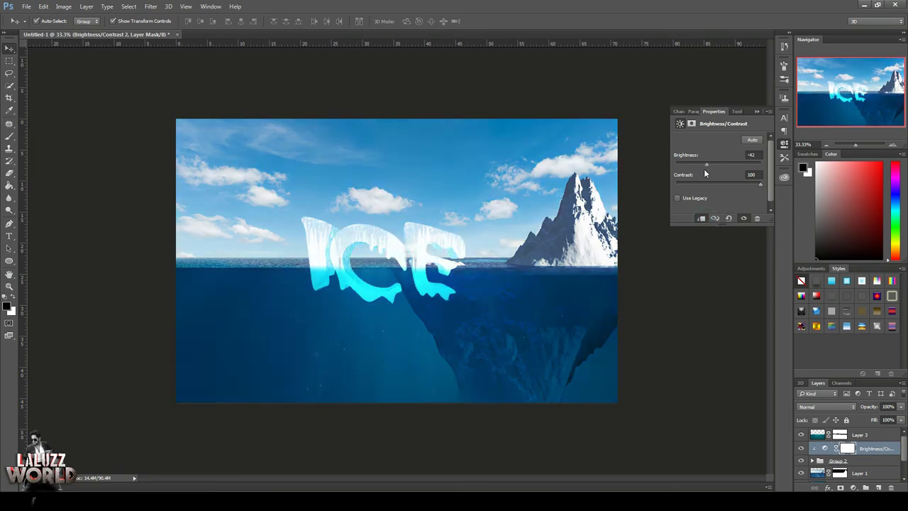
mouse_move(700, 168)
mouse_down()
mouse_move(663, 173)
mouse_move(685, 174)
mouse_up()
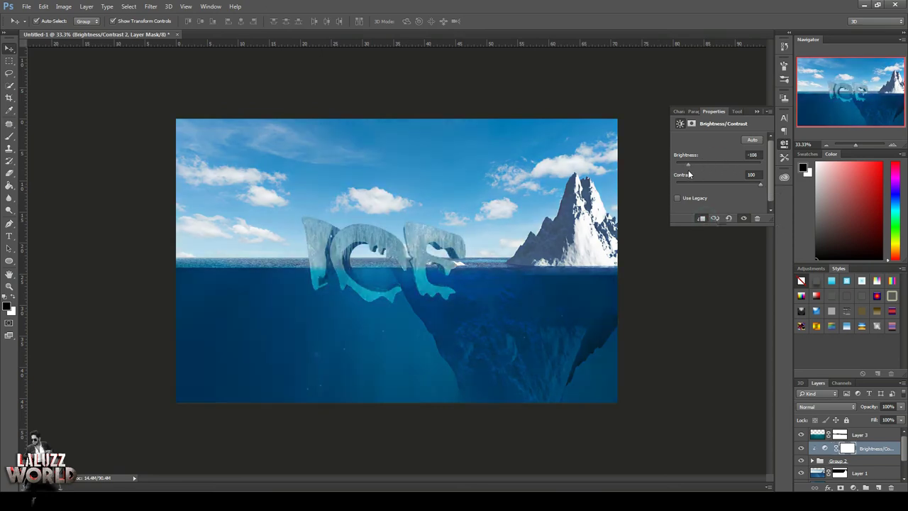
Invert the adjustment's mask and paint white over the submerged letters.
click(847, 448)
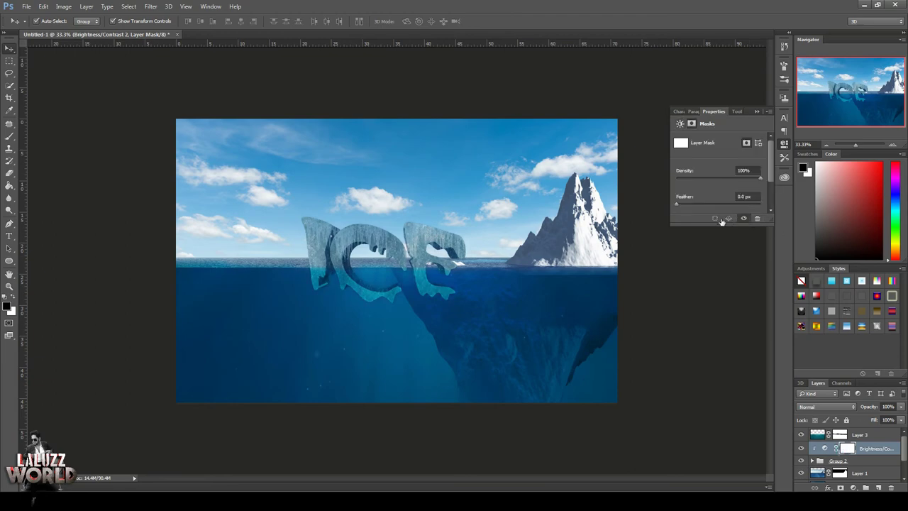
scroll(766, 172, down, 2)
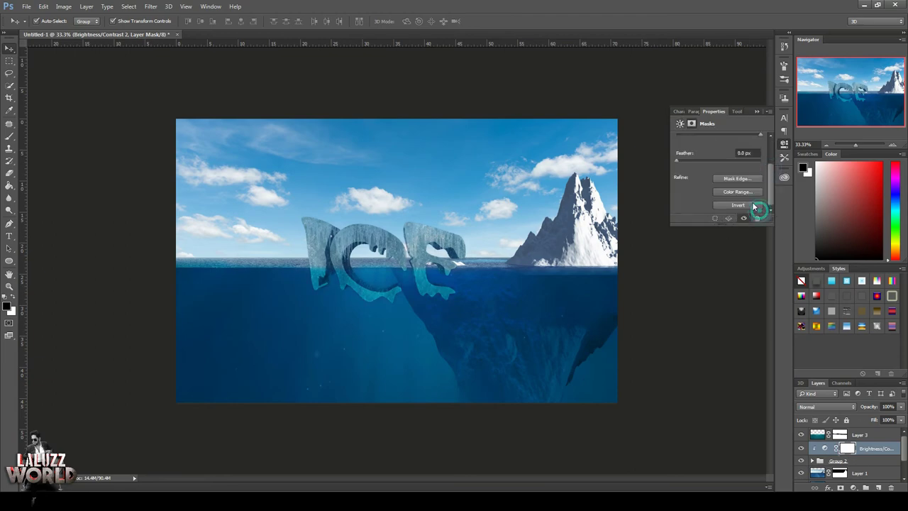
click(753, 205)
click(9, 136)
click(16, 302)
drag(340, 339, 459, 292)
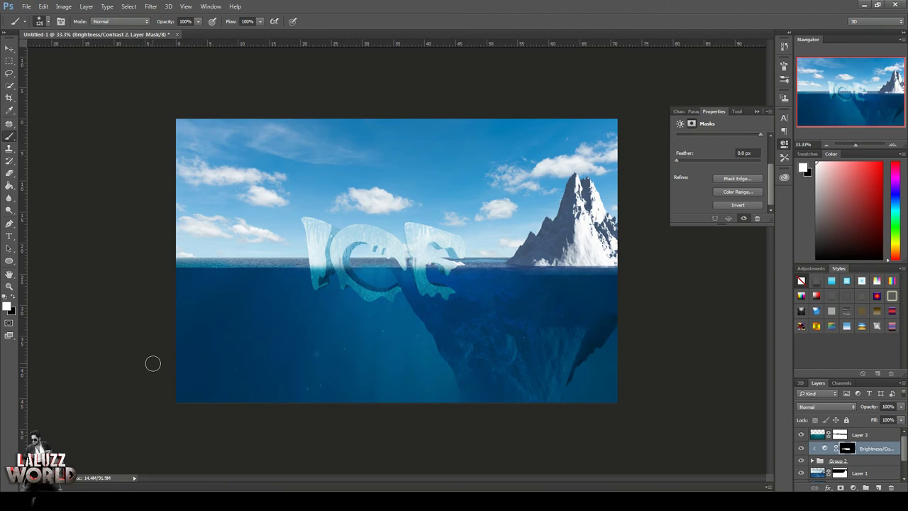
Add a Levels adjustment with darkened midtones, clipped to the ICE text.
click(9, 50)
click(856, 488)
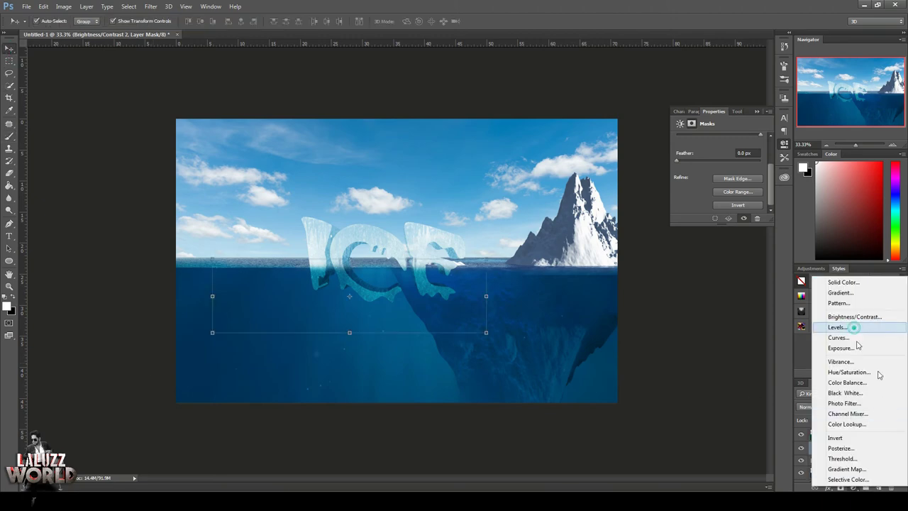
click(856, 328)
drag(725, 178, 744, 182)
click(701, 218)
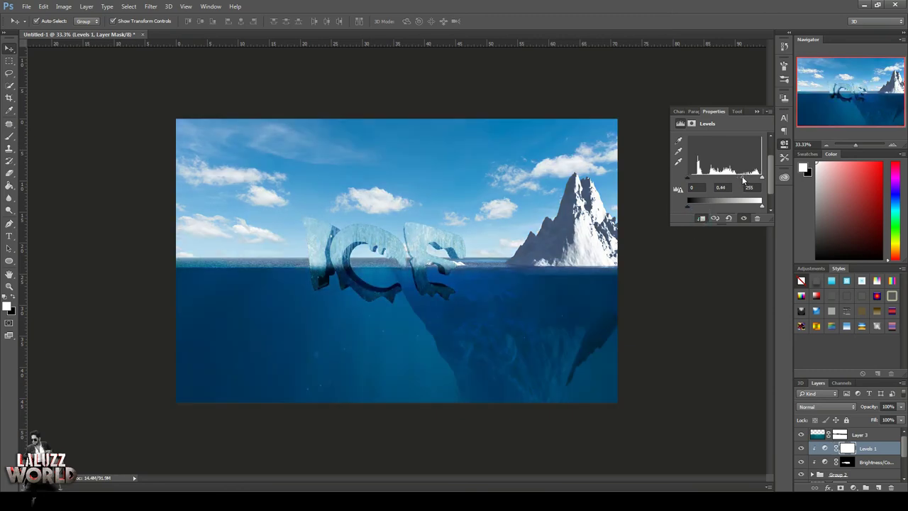
click(784, 143)
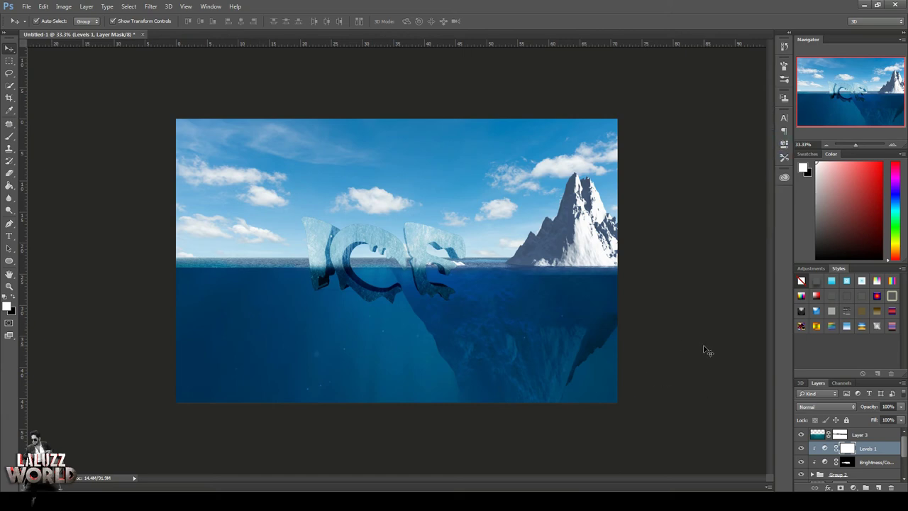
Paint the Levels and Brightness/Contrast masks with a 44% opacity brush to shade the submerged letters.
click(10, 141)
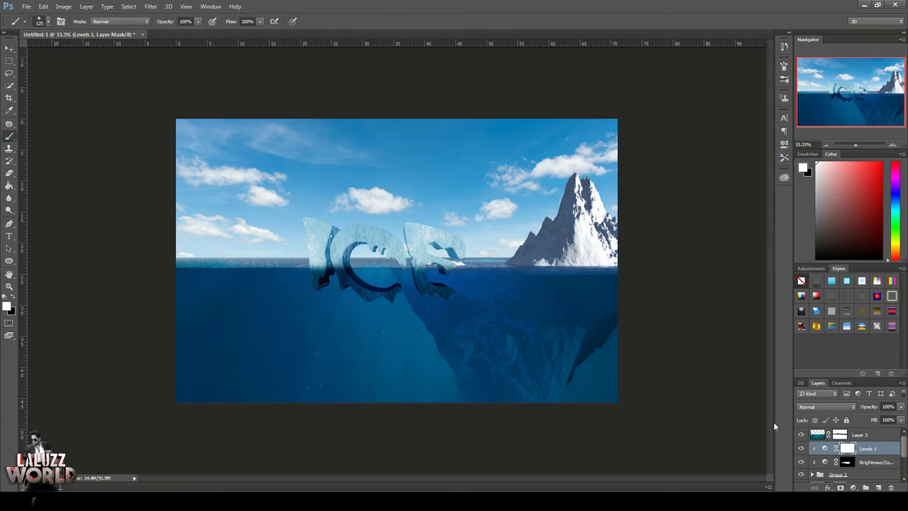
click(15, 300)
drag(312, 284, 405, 290)
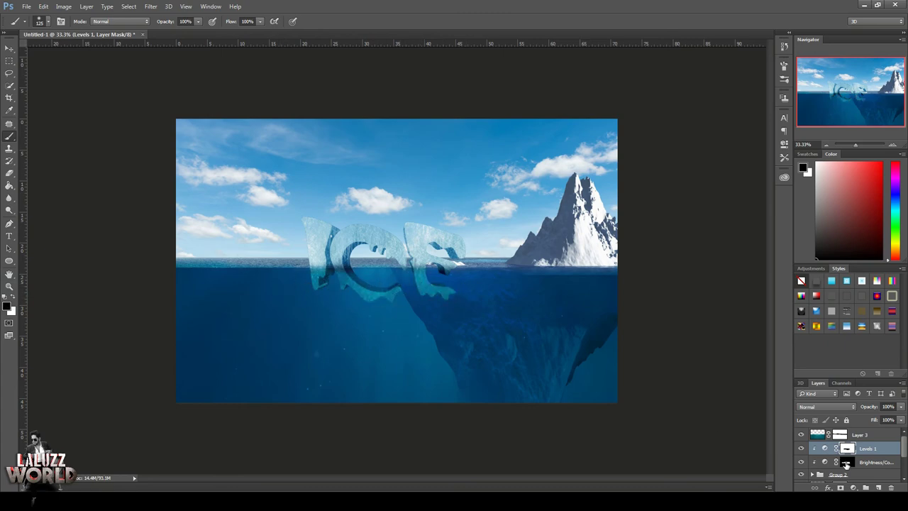
click(846, 463)
click(15, 300)
text(44)
key(Return)
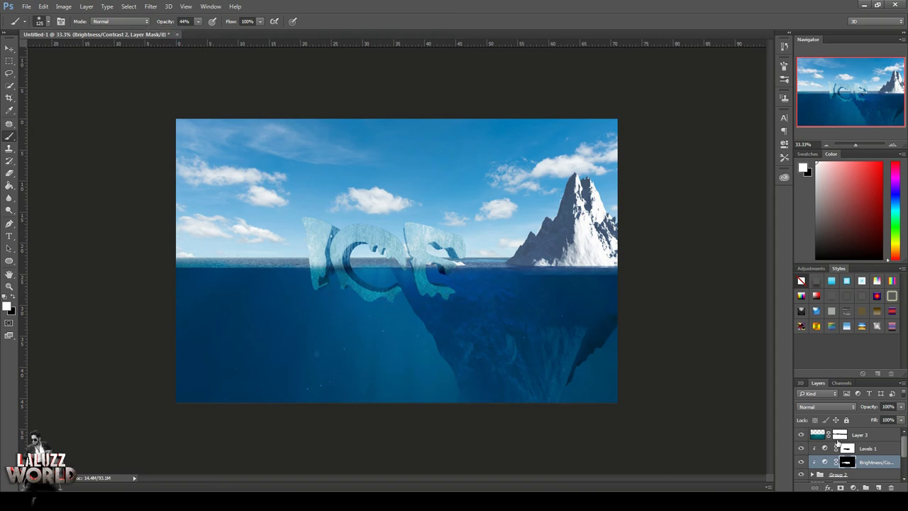
click(847, 449)
drag(433, 281, 277, 282)
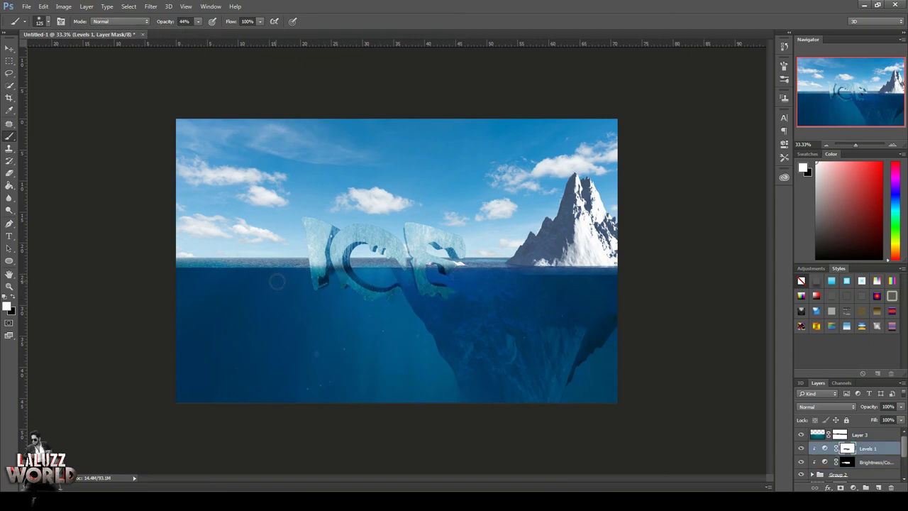
click(14, 302)
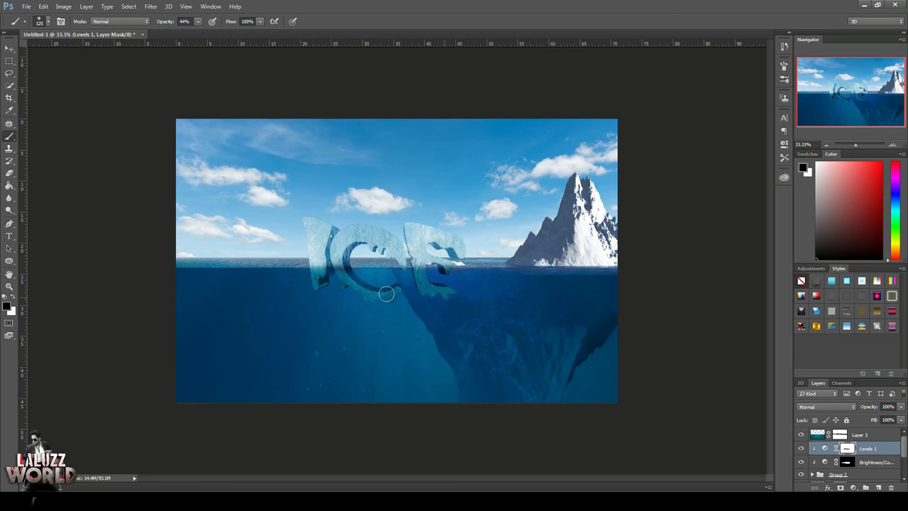
Save a copy of the document named 'ice'.
click(9, 48)
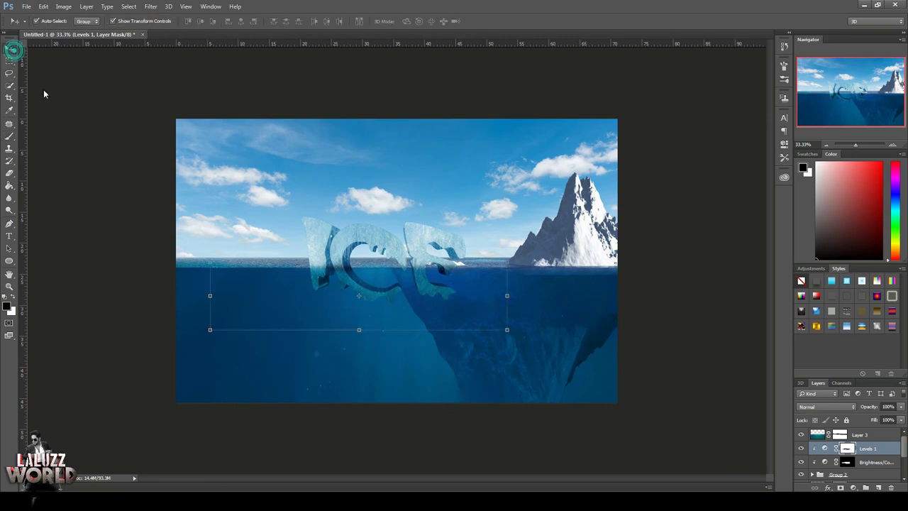
key(ctrl+shift+s)
text(ice)
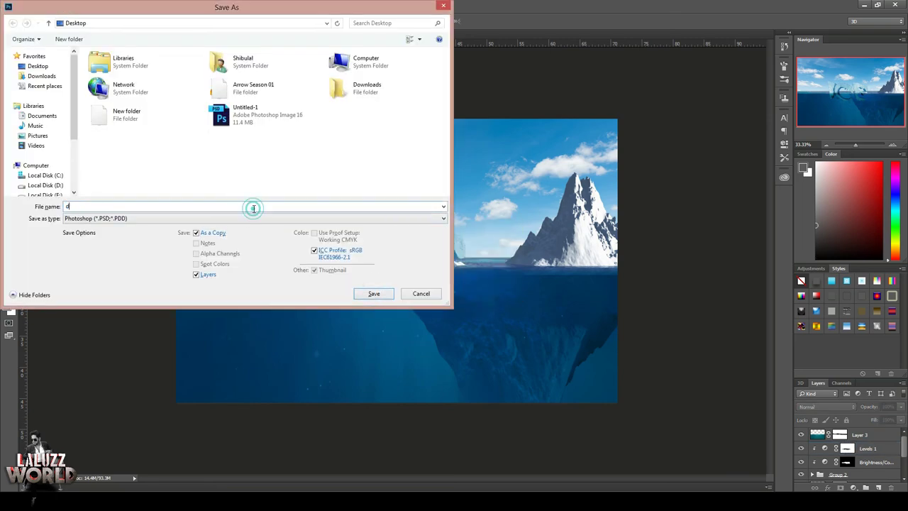
click(374, 293)
click(568, 150)
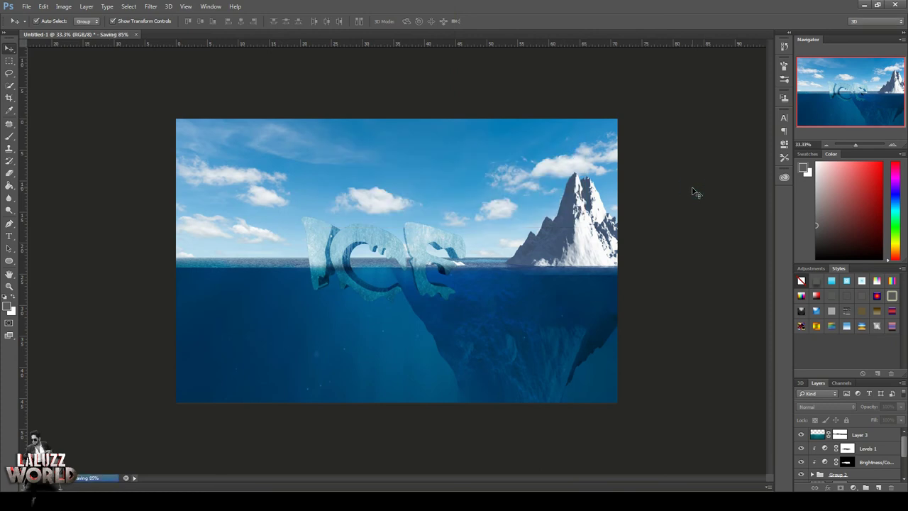
Add a Curves adjustment above Levels 1, bending the curve to darken the ICE text.
click(884, 446)
click(854, 487)
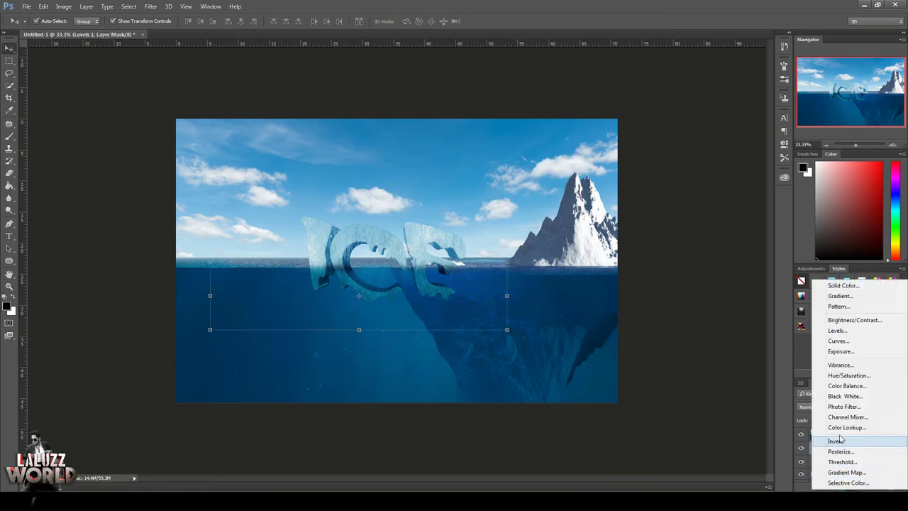
click(837, 341)
drag(731, 188, 739, 197)
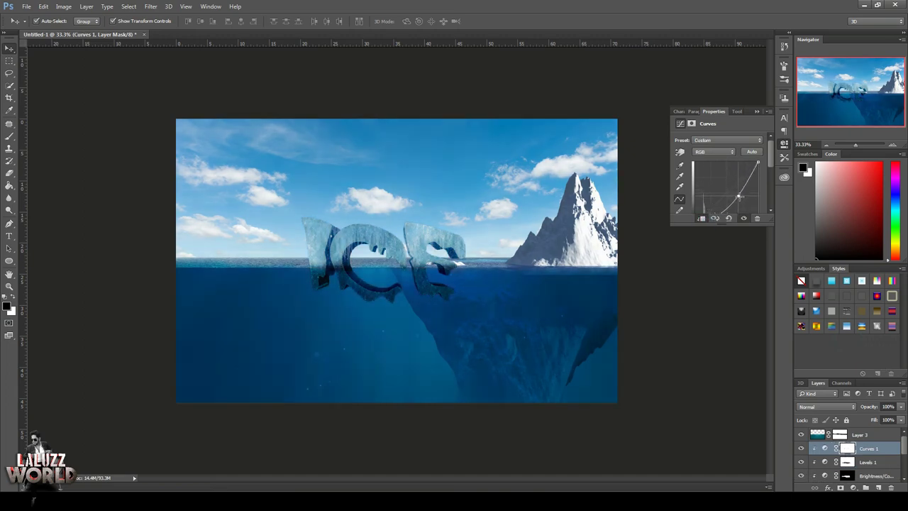
click(824, 450)
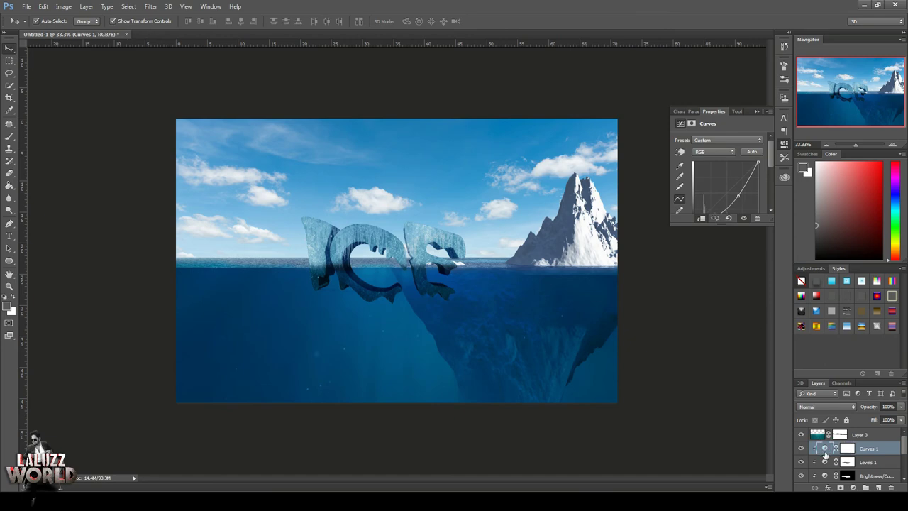
Invert the Curves 1 mask to black and set up a white brush at 23% opacity.
scroll(766, 177, down, 3)
click(848, 448)
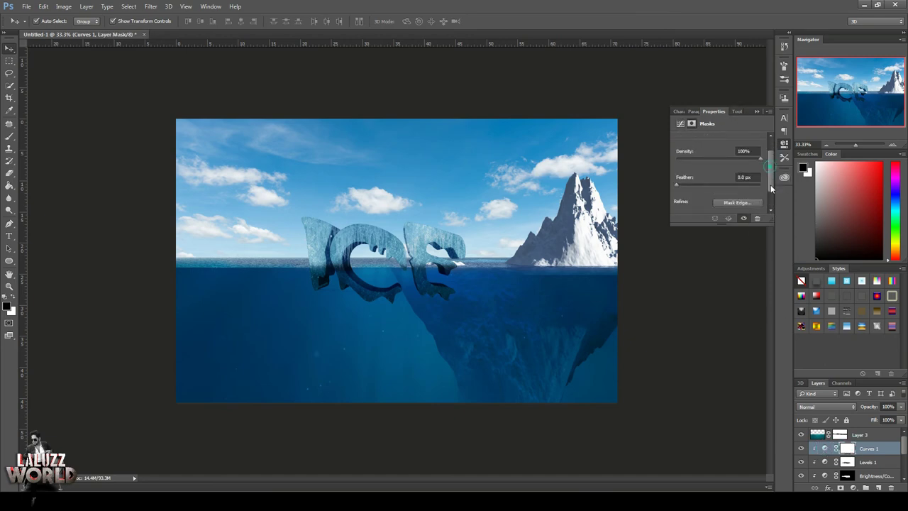
click(747, 205)
key(x)
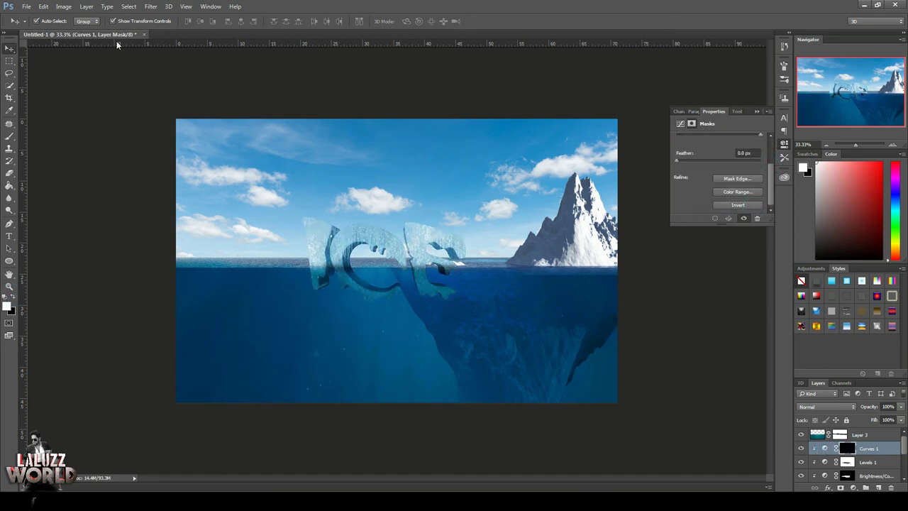
click(10, 136)
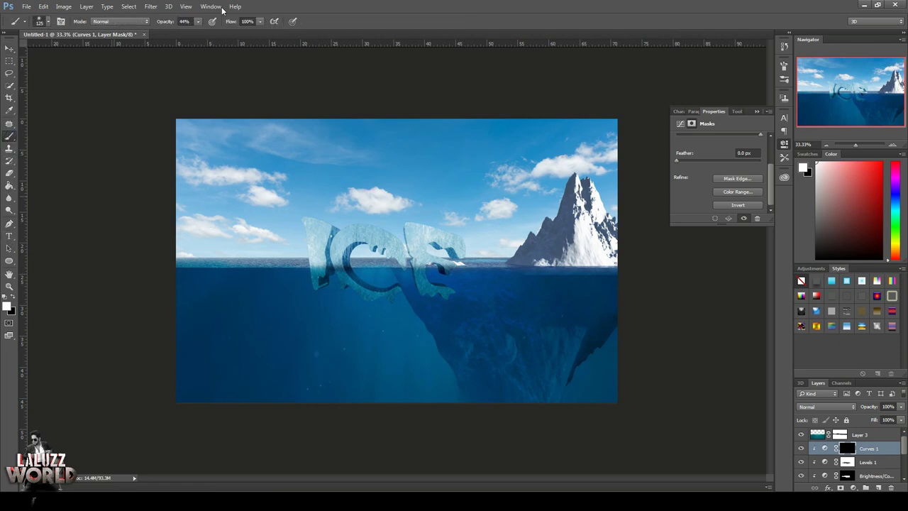
click(198, 22)
click(188, 35)
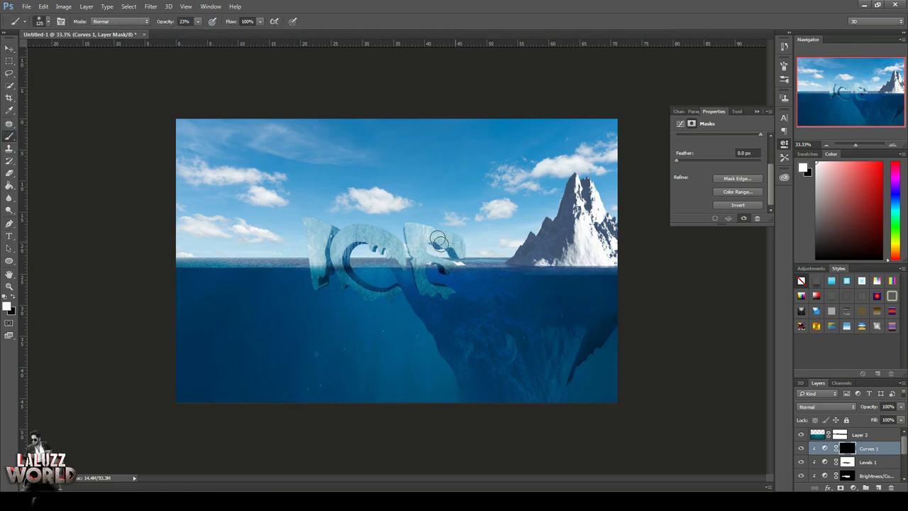
Deselect the current layer and select Layer 3.
click(9, 48)
click(704, 297)
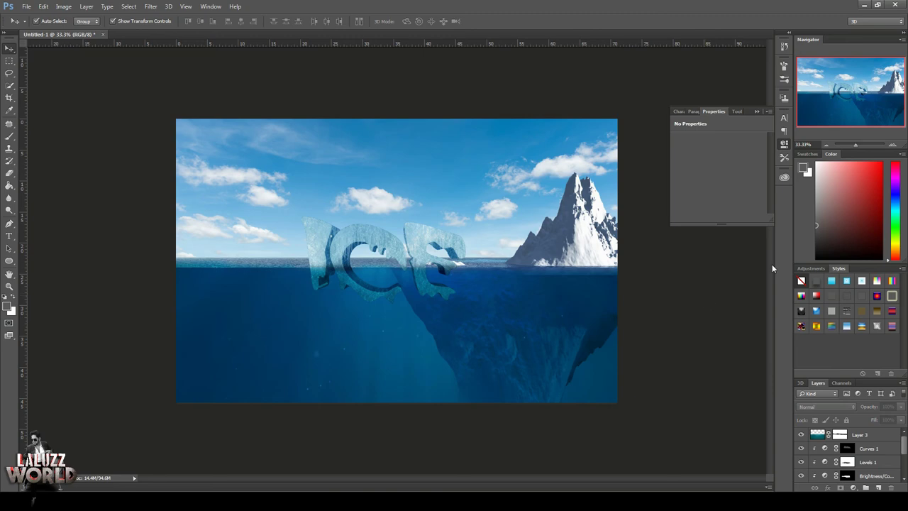
click(864, 438)
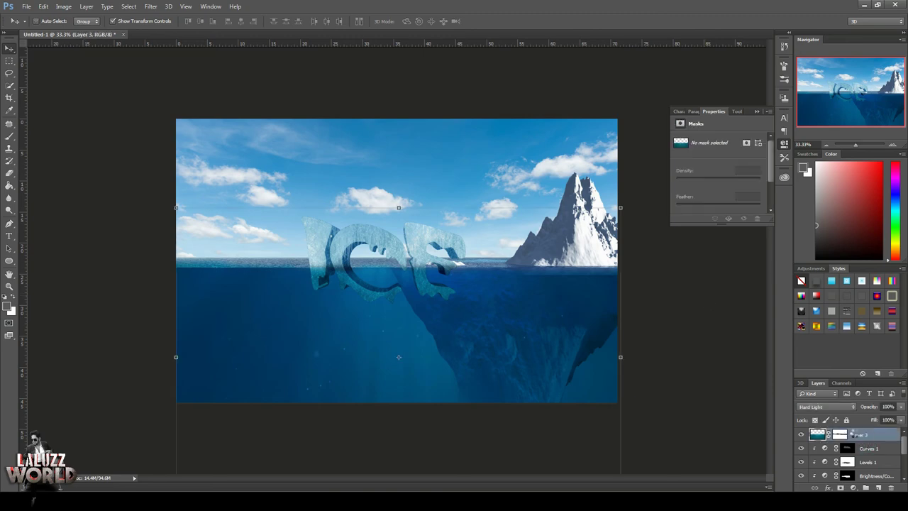
Merge all visible layers into Layer 4 and save over the existing dgsgs.psd.
key(ctrl+shift+alt+e)
key(ctrl+shift+s)
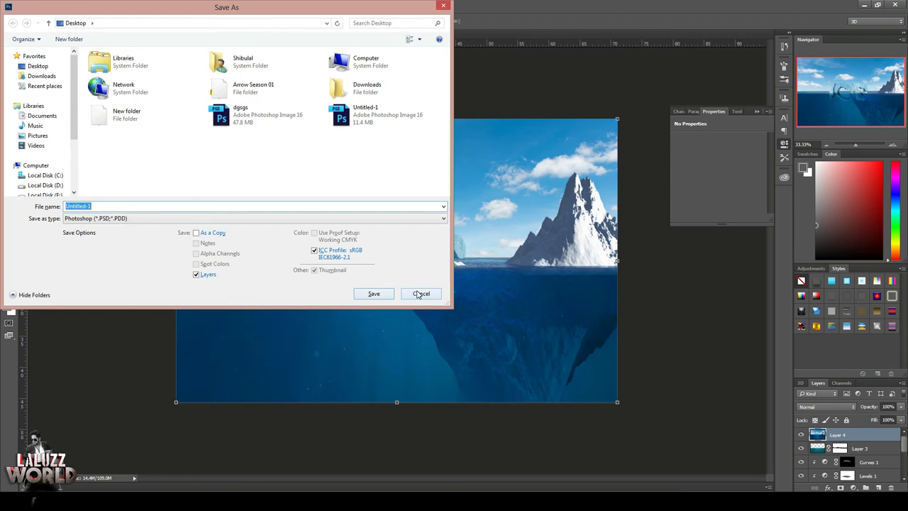
click(421, 294)
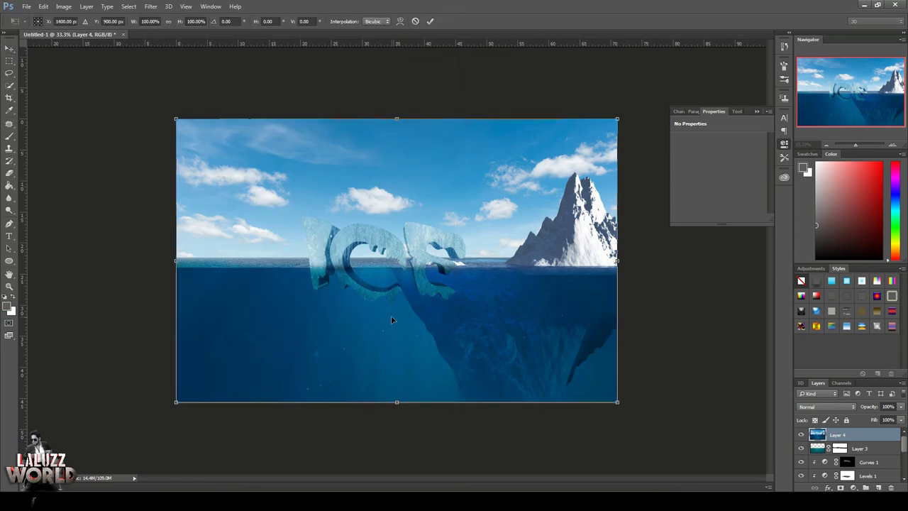
key(ctrl+shift+s)
click(266, 115)
click(374, 293)
click(443, 286)
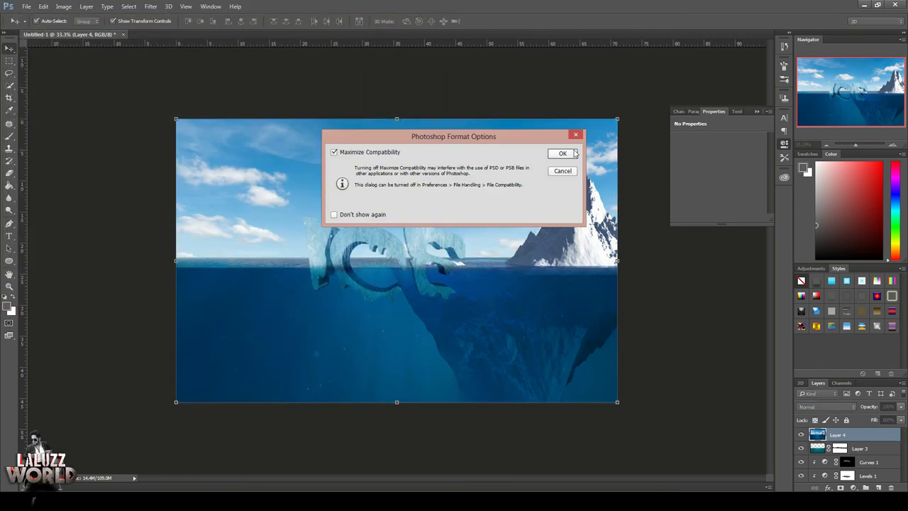
click(567, 153)
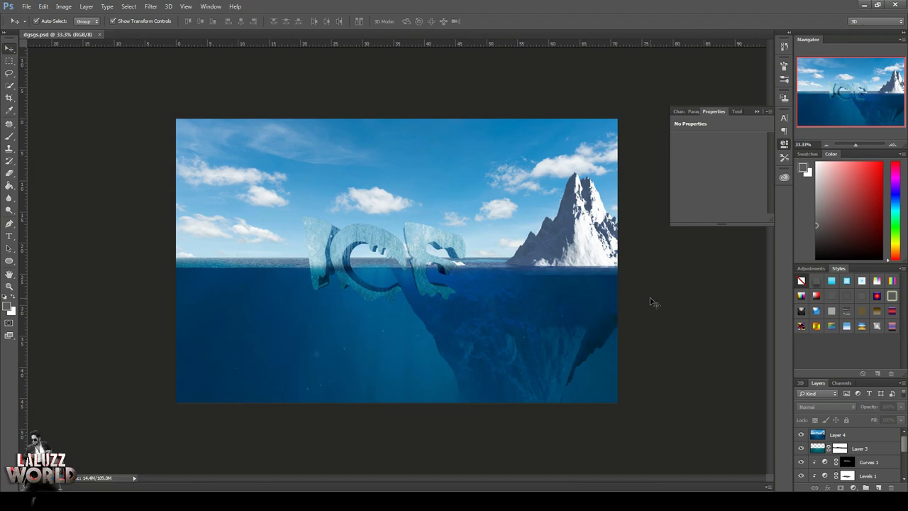
Darken Layer 4's edges with a Camera Raw radial filter vignette at Exposure -2.70.
click(500, 275)
click(151, 7)
click(171, 62)
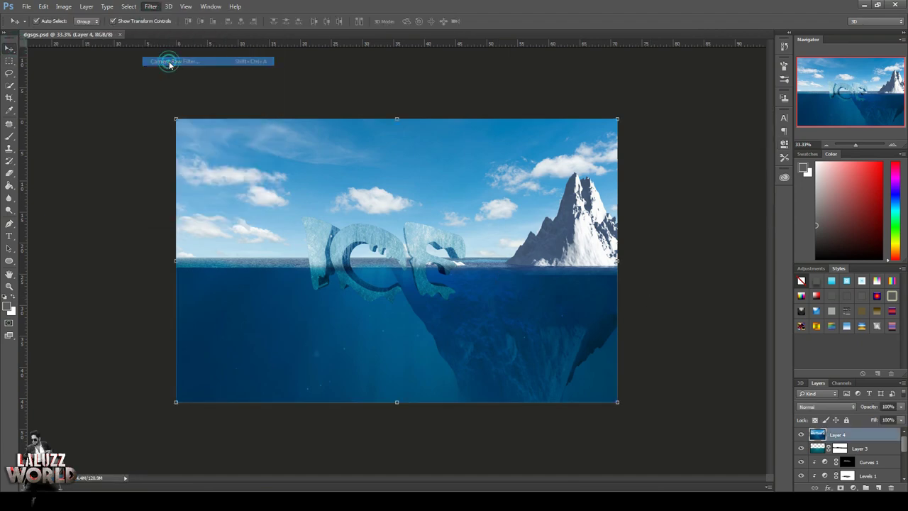
key(j)
key(ctrl+minus)
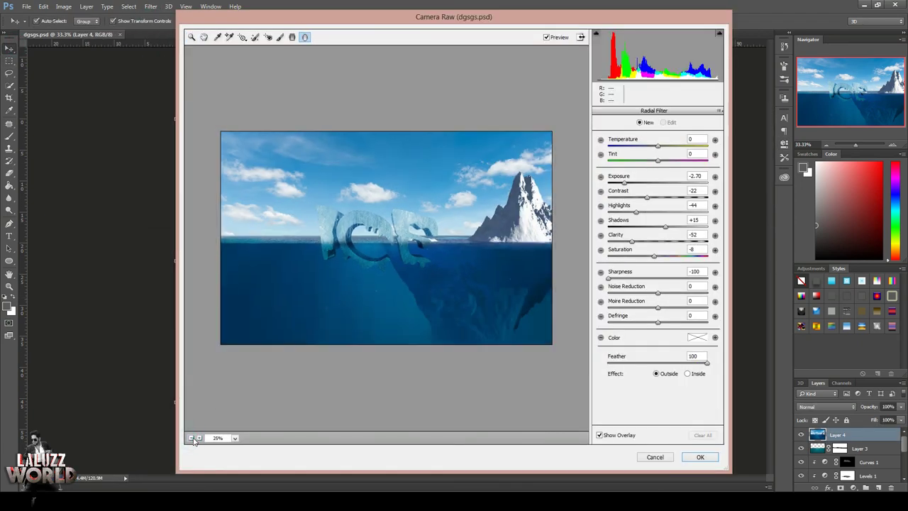
key(ctrl+minus)
drag(358, 221, 481, 300)
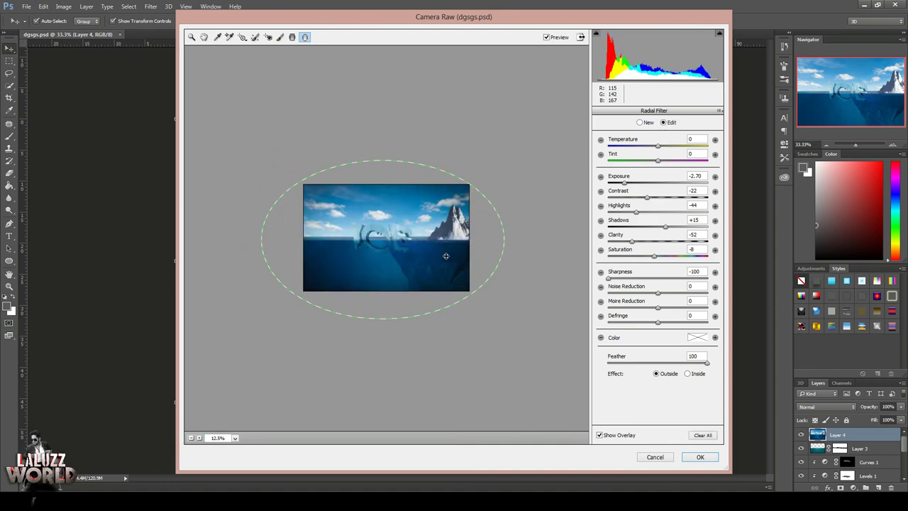
click(700, 457)
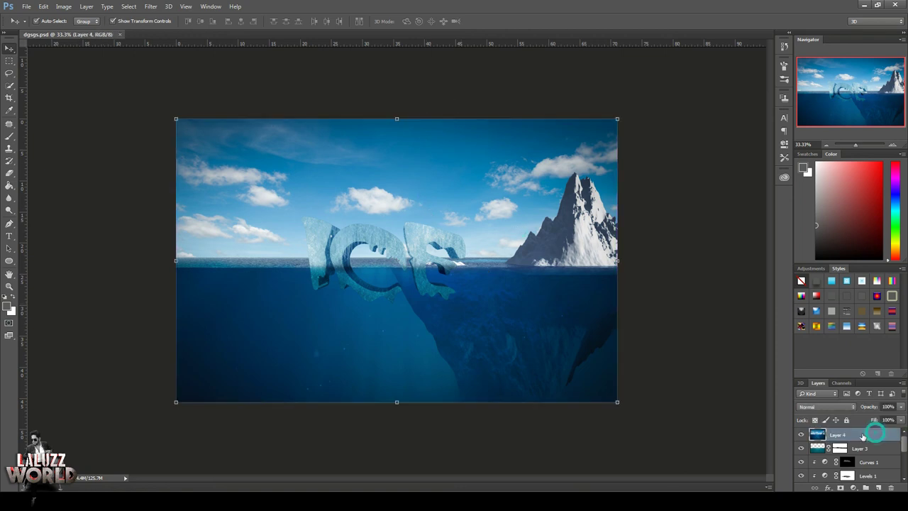
In Color Efex Pro 4, preview Colorize, Contrast Color Range, Contrast Only and Cross Balance, then apply Classical Soft Focus.
click(151, 7)
mouse_move(169, 205)
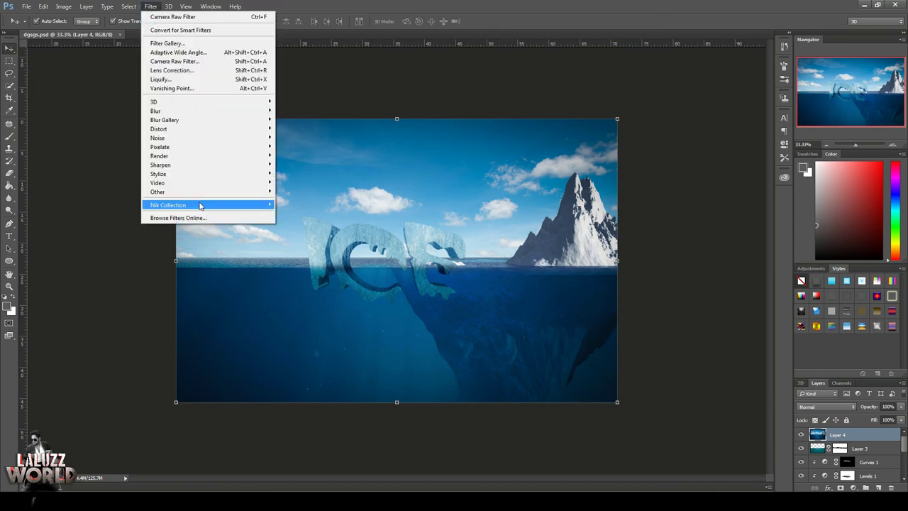
click(314, 219)
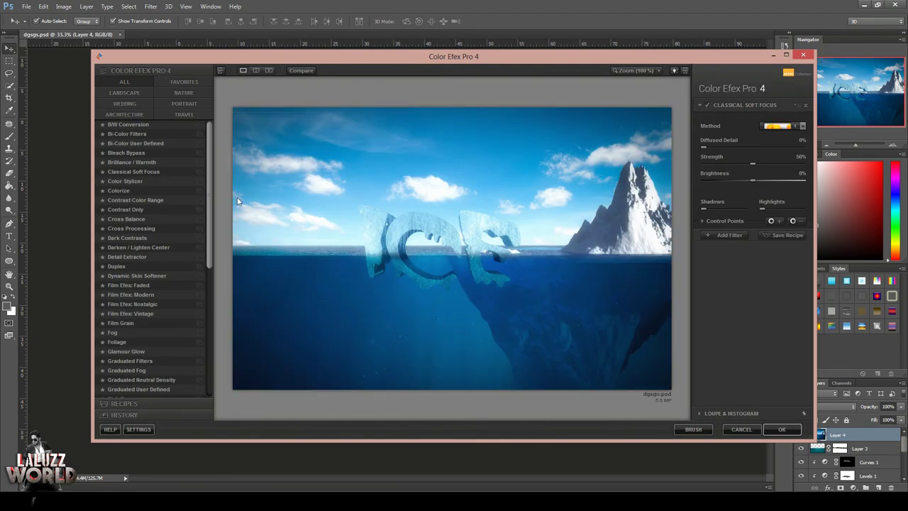
click(157, 193)
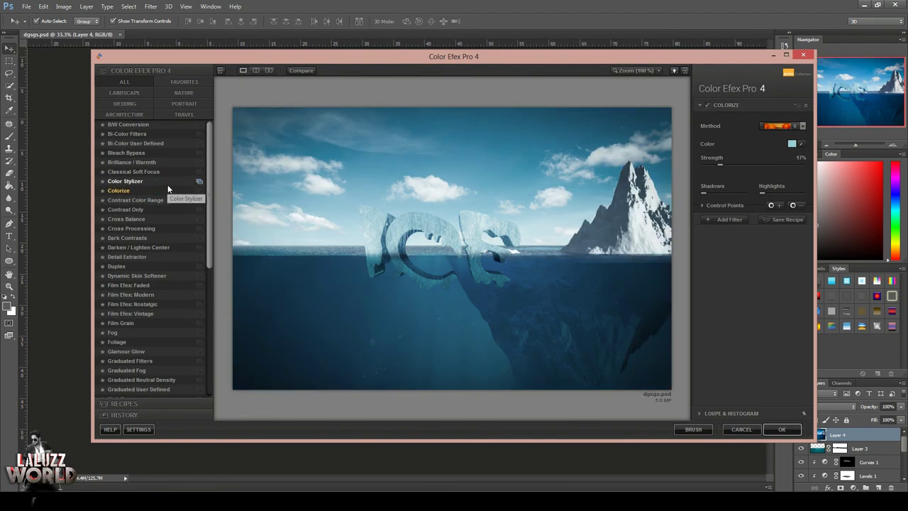
click(162, 201)
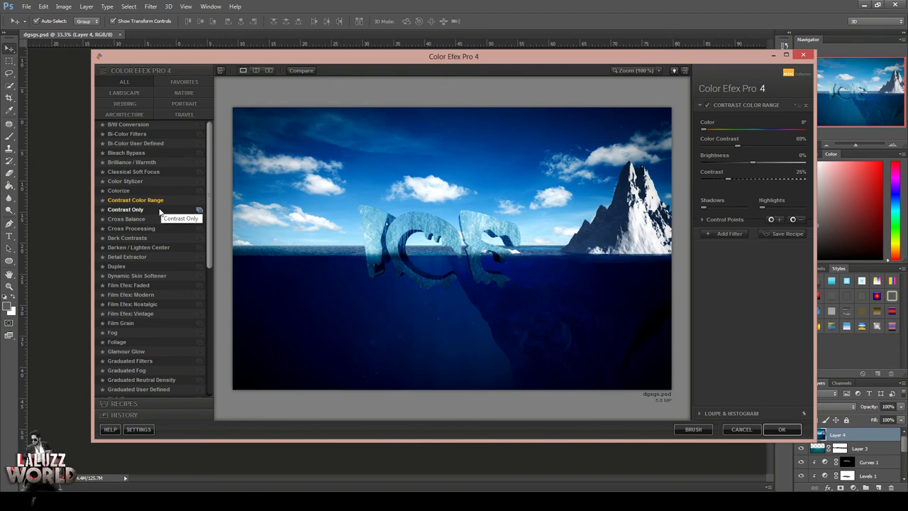
click(160, 210)
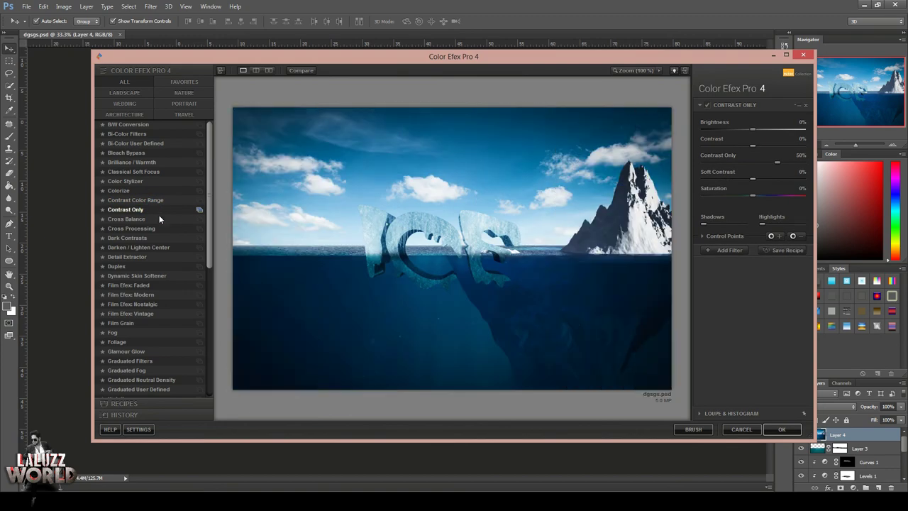
click(160, 219)
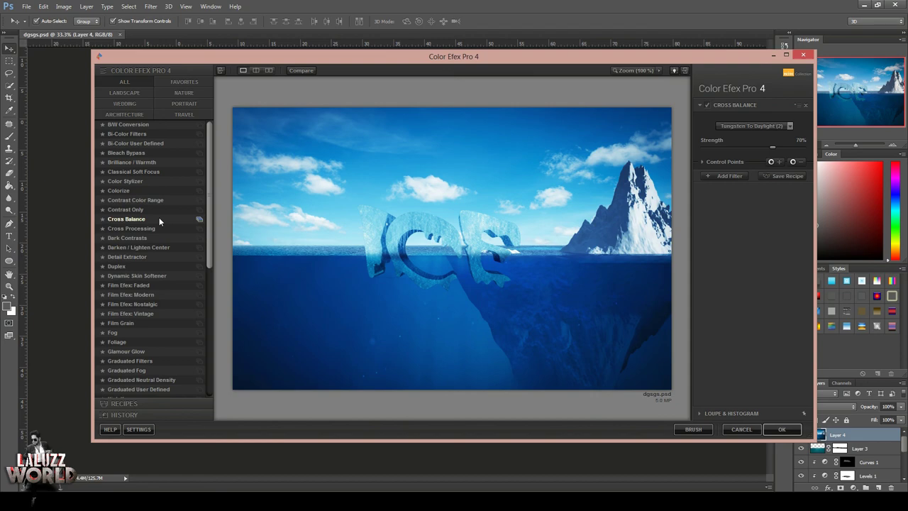
click(160, 171)
click(782, 429)
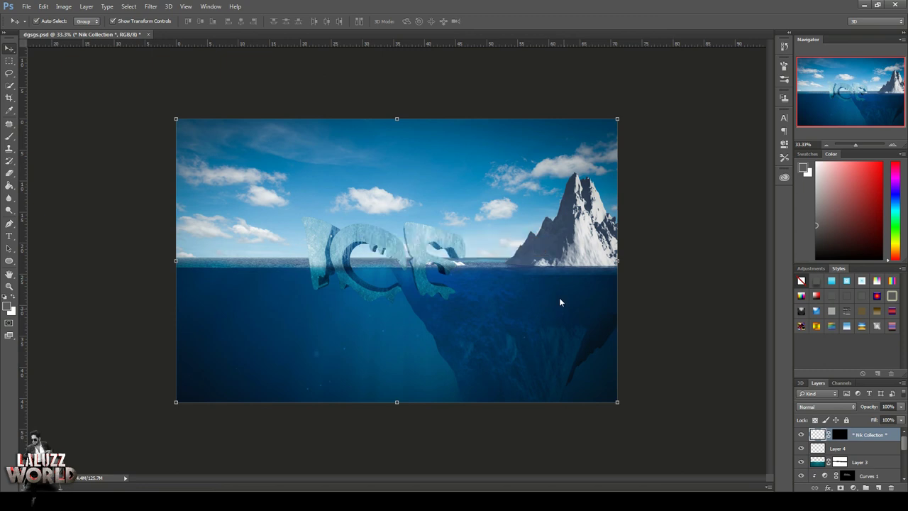
Save dgsgs.psd with the Classical Soft Focus (CEP 4) layer included.
key(ctrl+s)
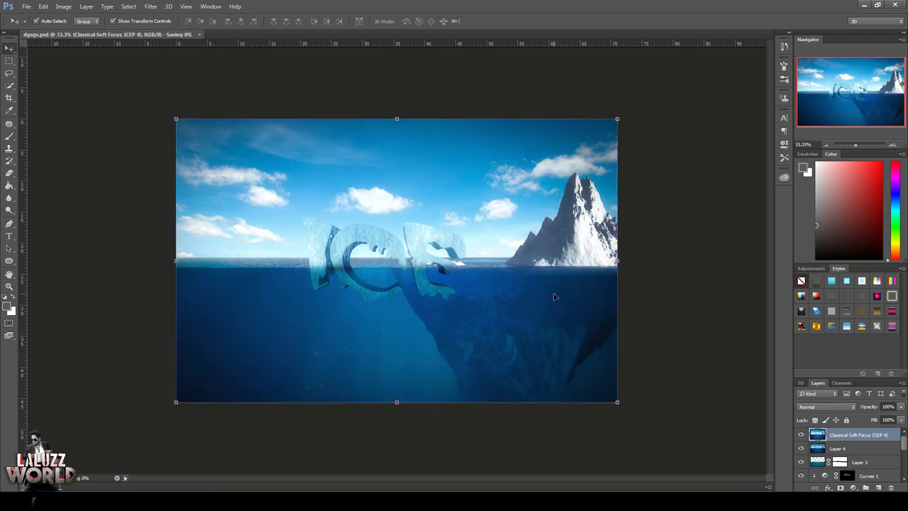